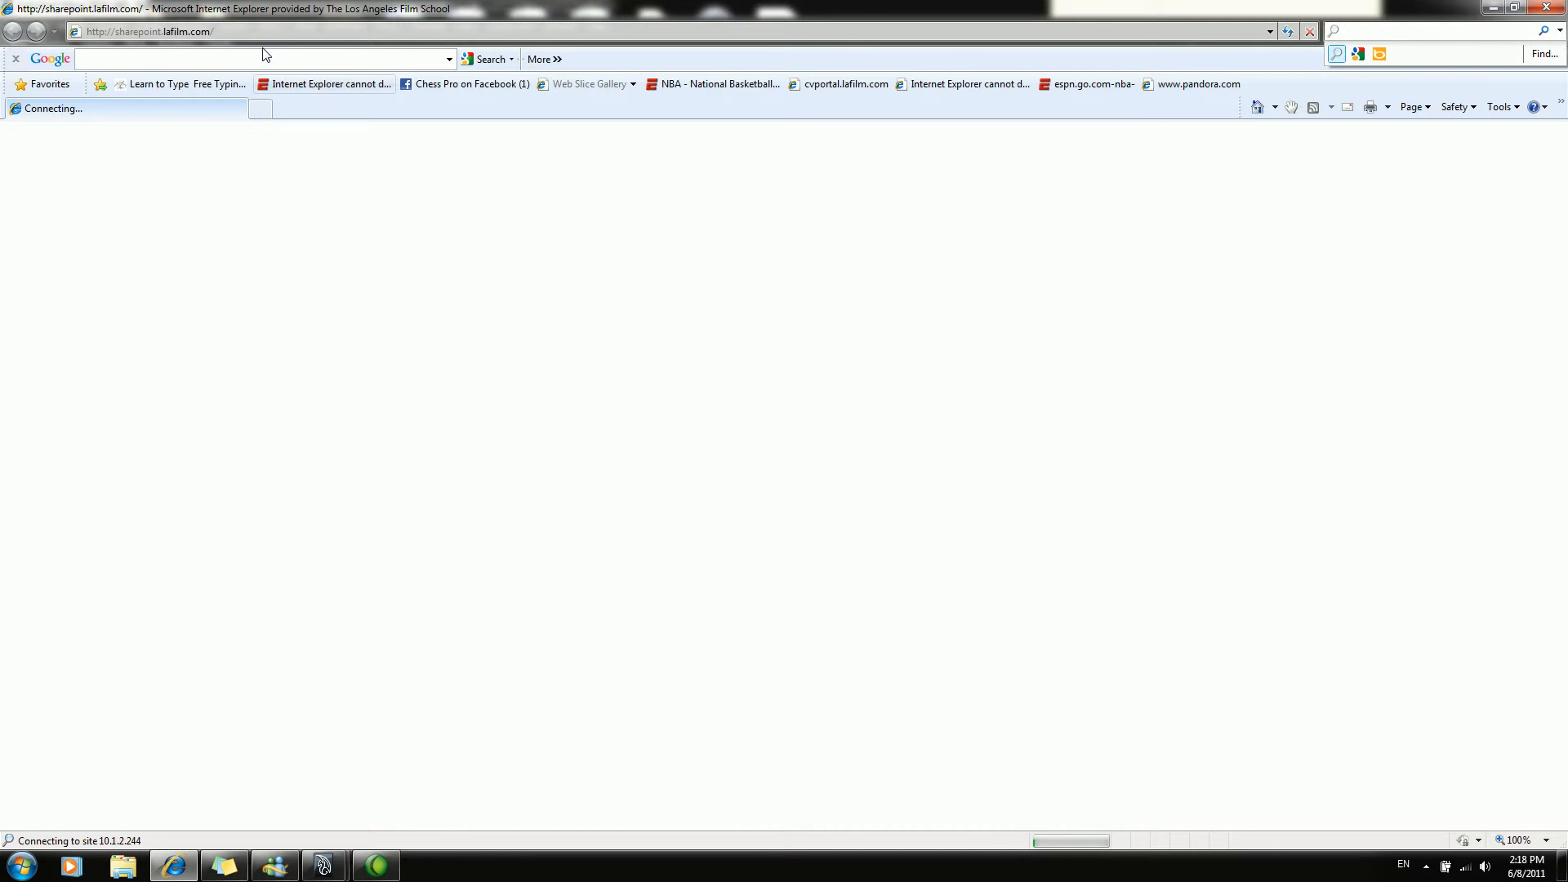
Step: Search the web for "daniel simon"
text(daniel sm)
key(BackSpace)
key(BackSpace)
key(BackSpace)
key(BackSpace)
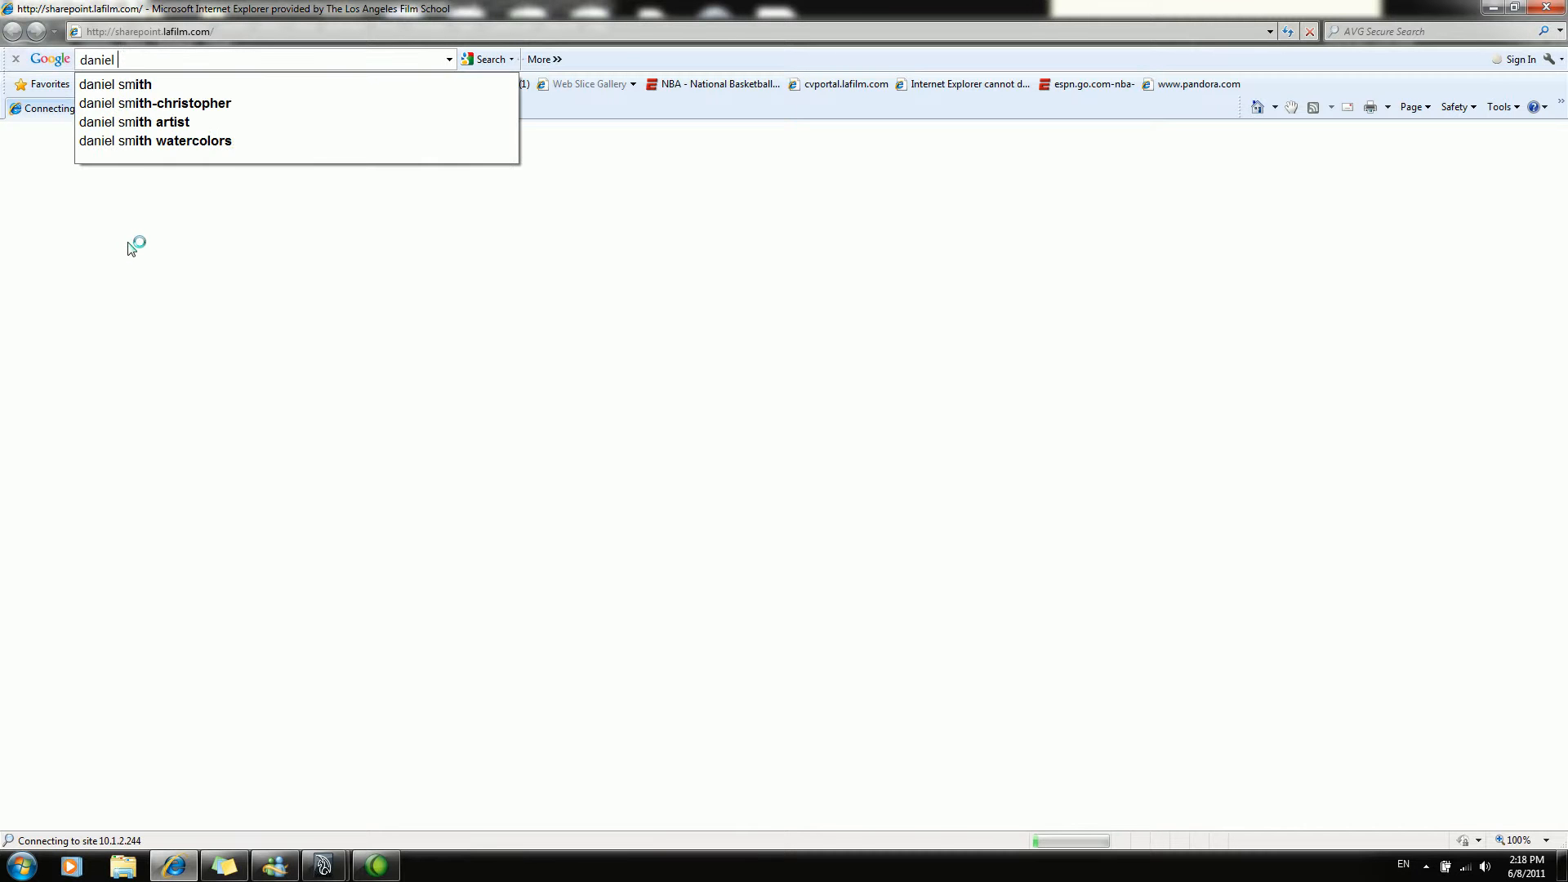
text(niel)
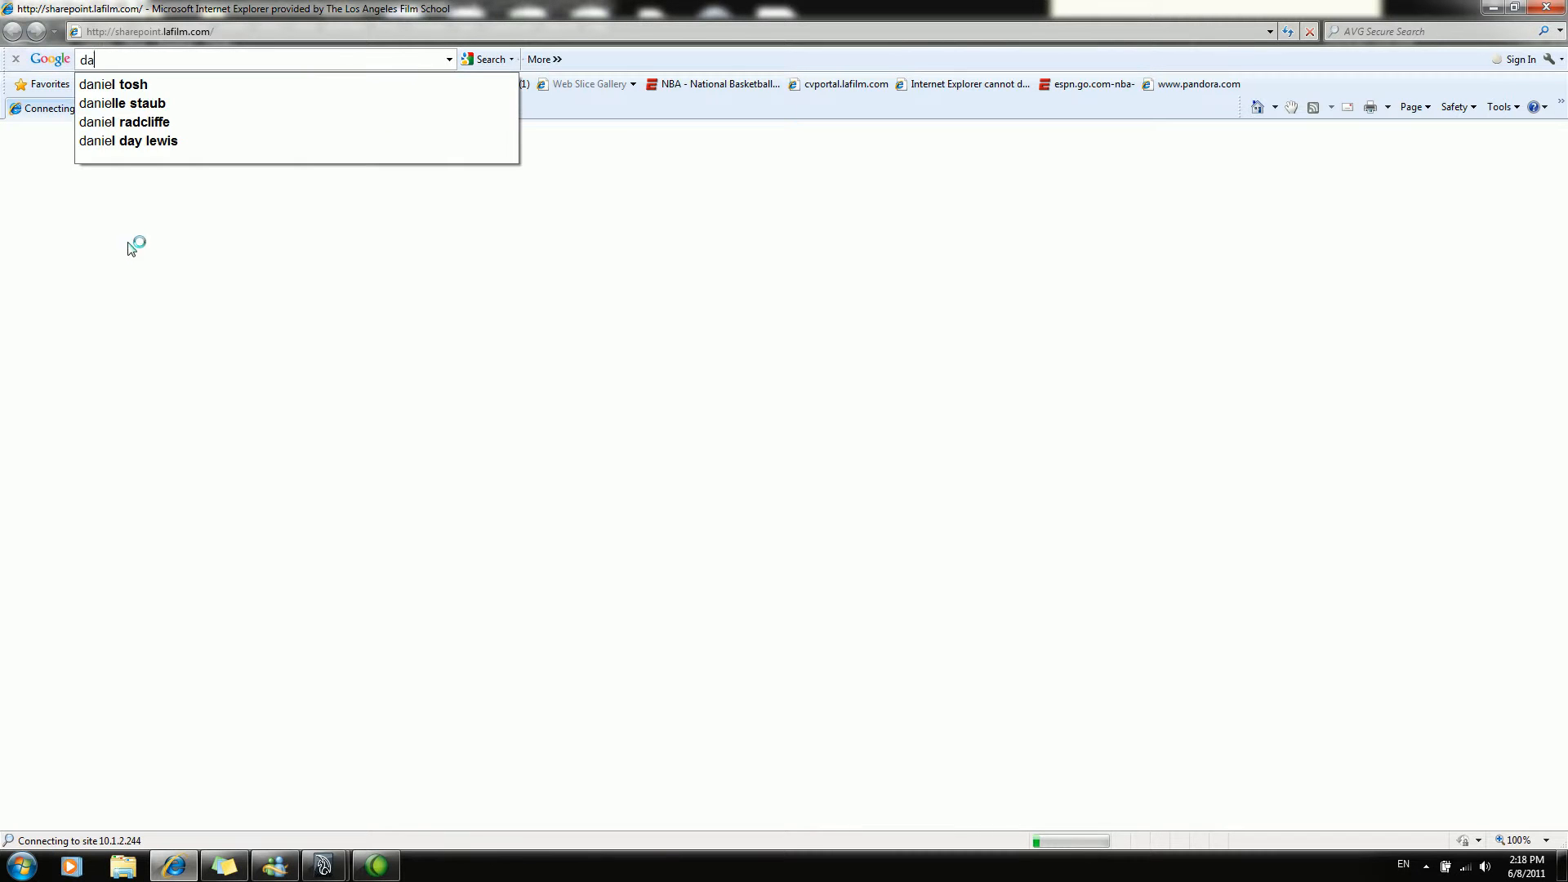
text( sim)
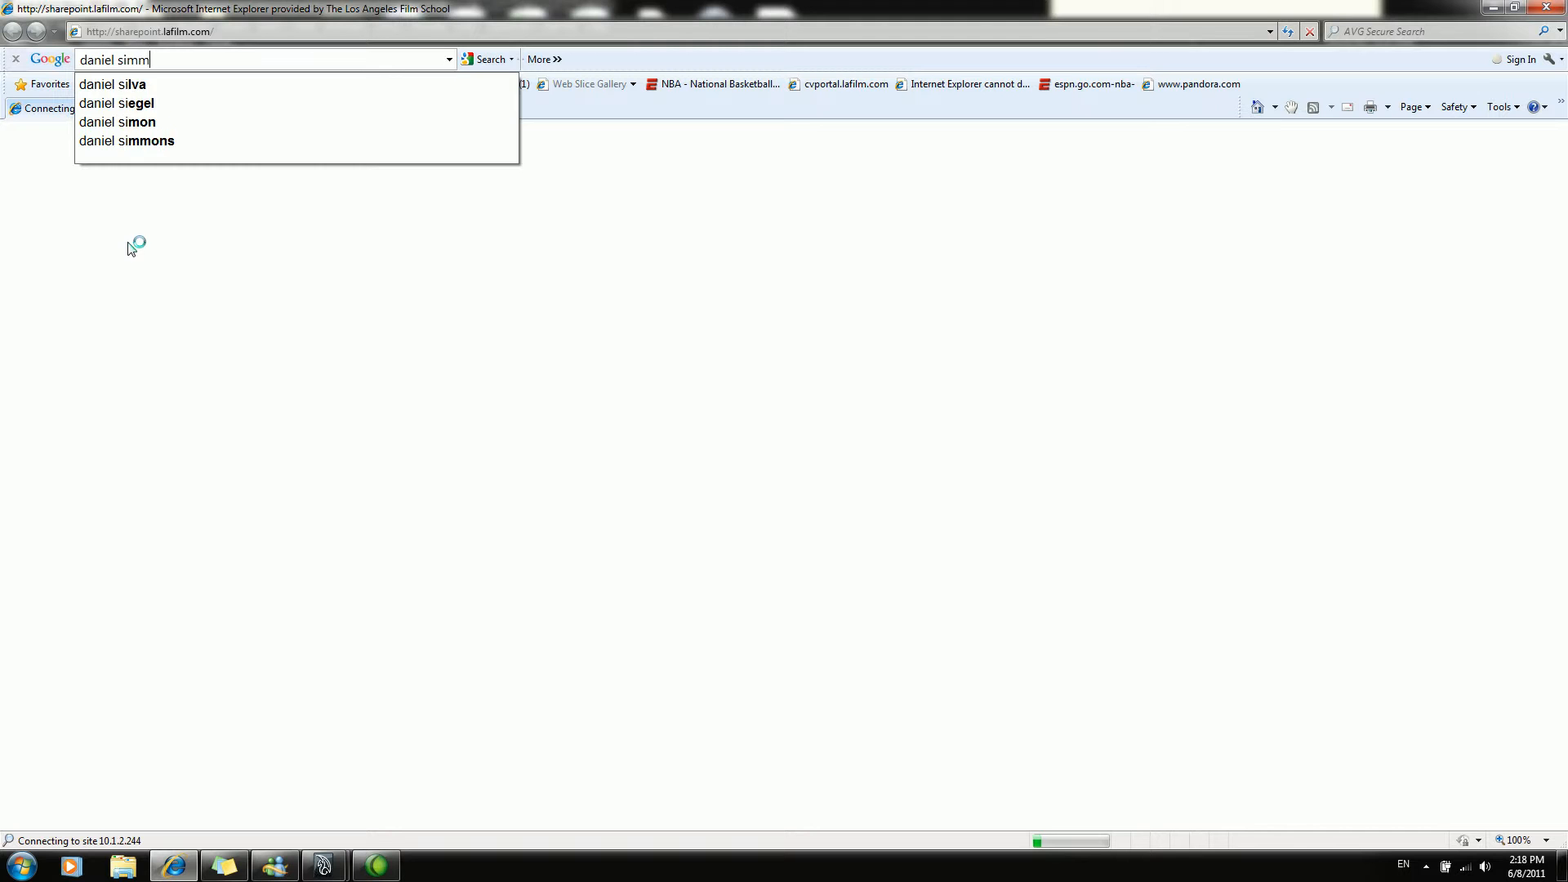
text(on)
key(Return)
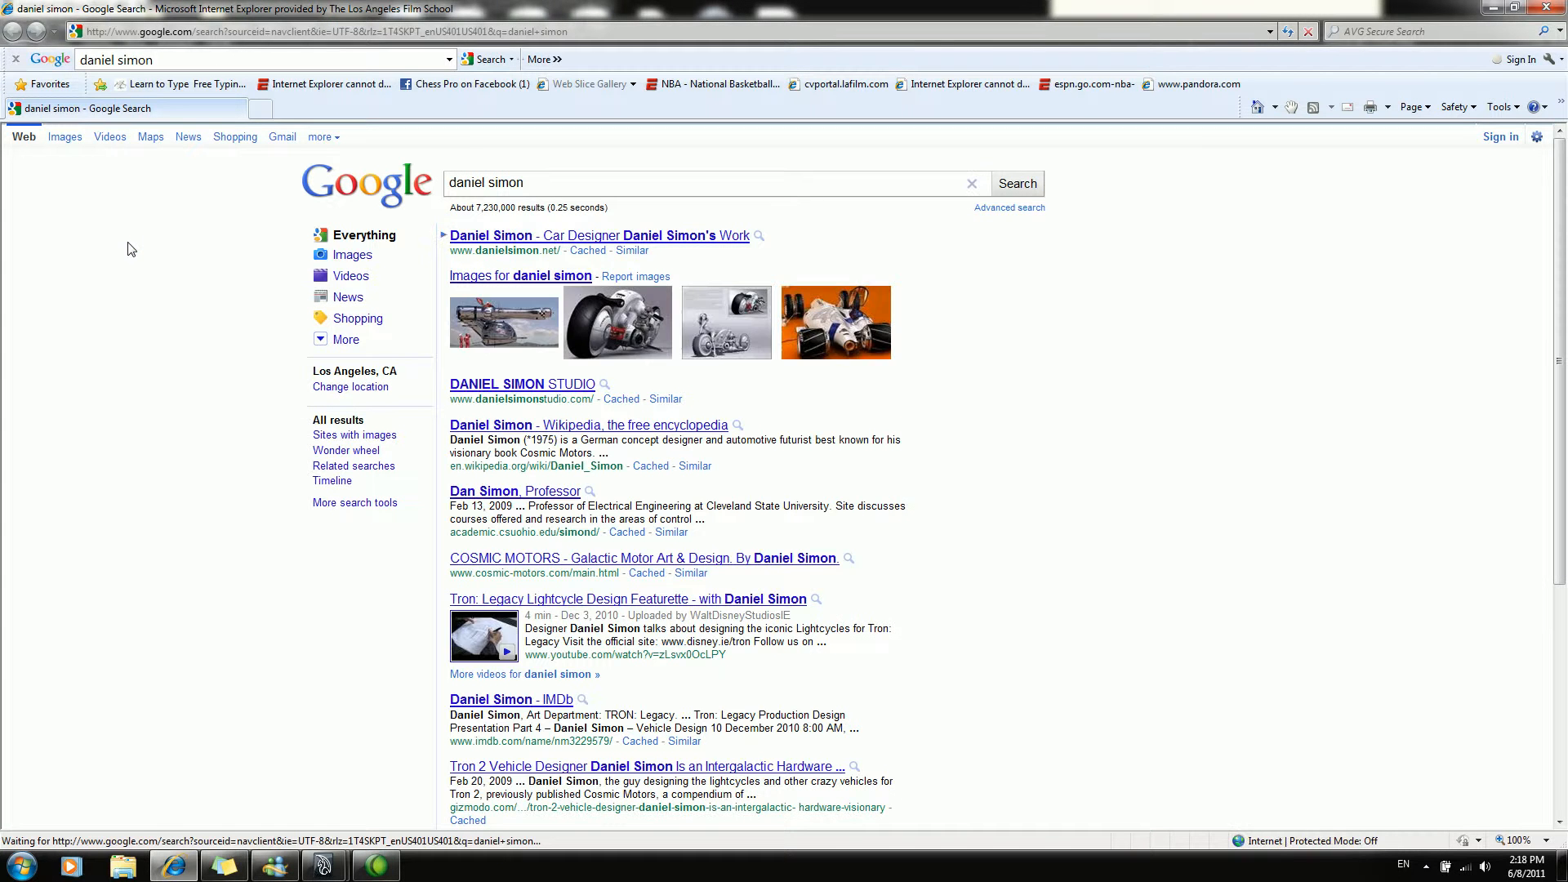
Step: Open the image results for the designer and view his sci-fi vehicle pictures in the Wired gallery
click(569, 276)
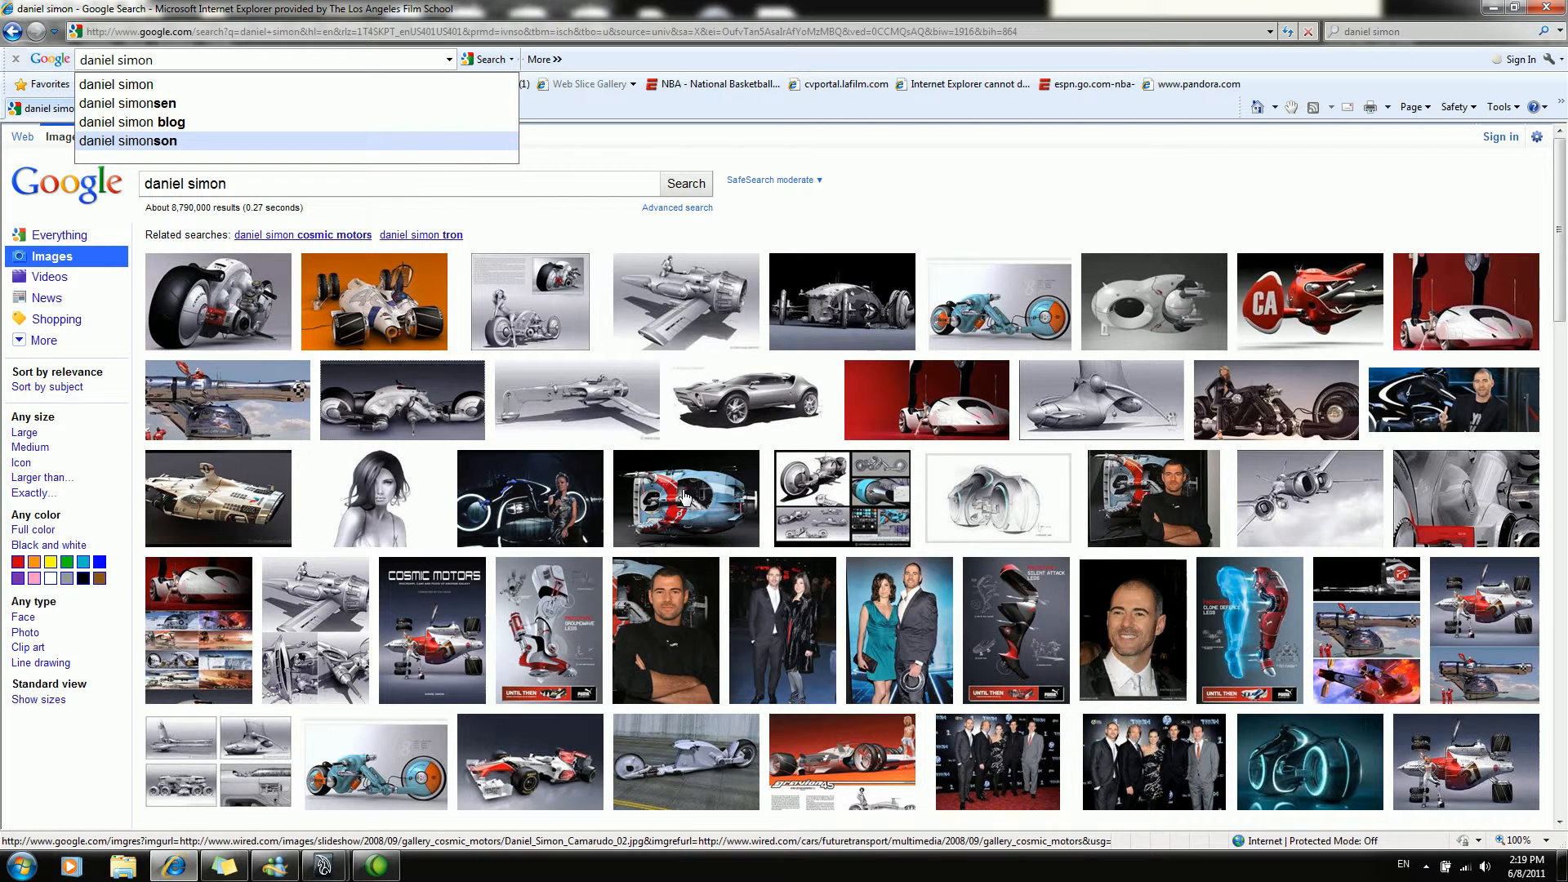
mouse_move(684, 510)
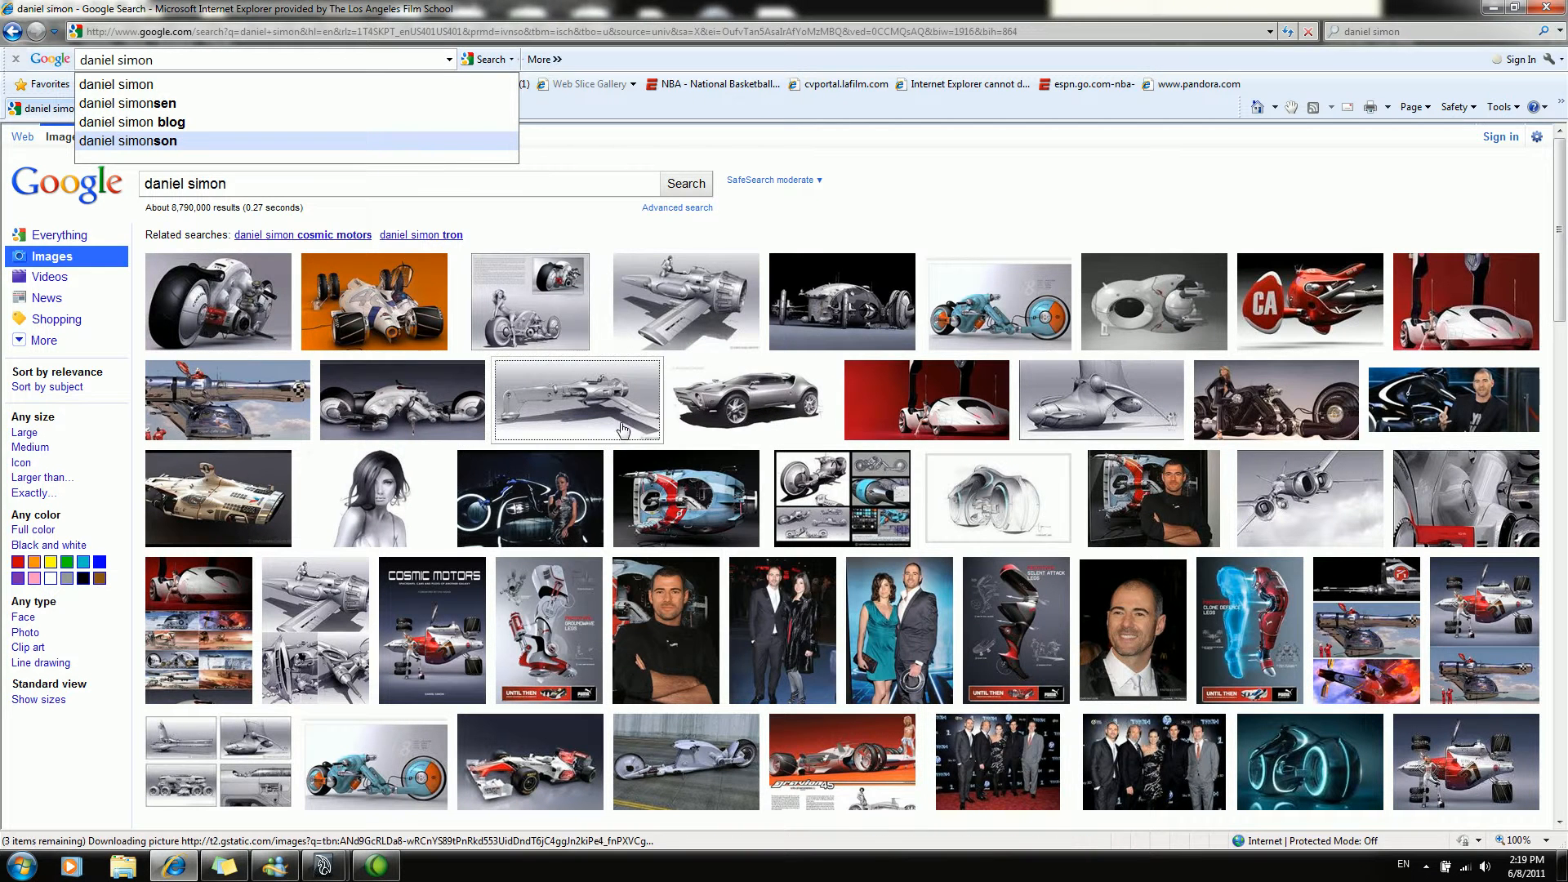
click(852, 300)
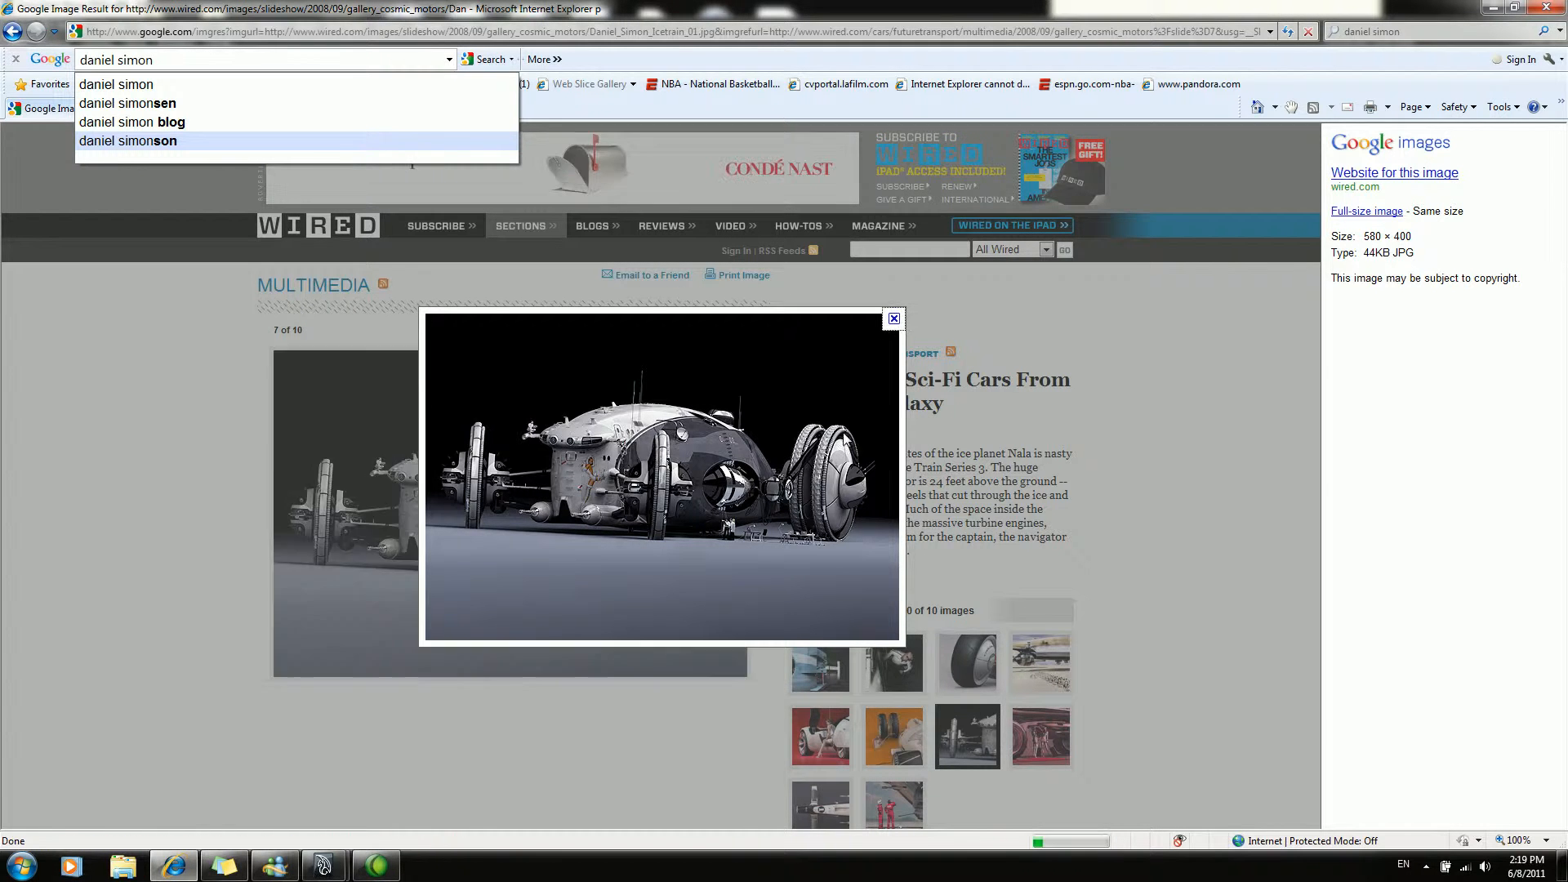
click(893, 318)
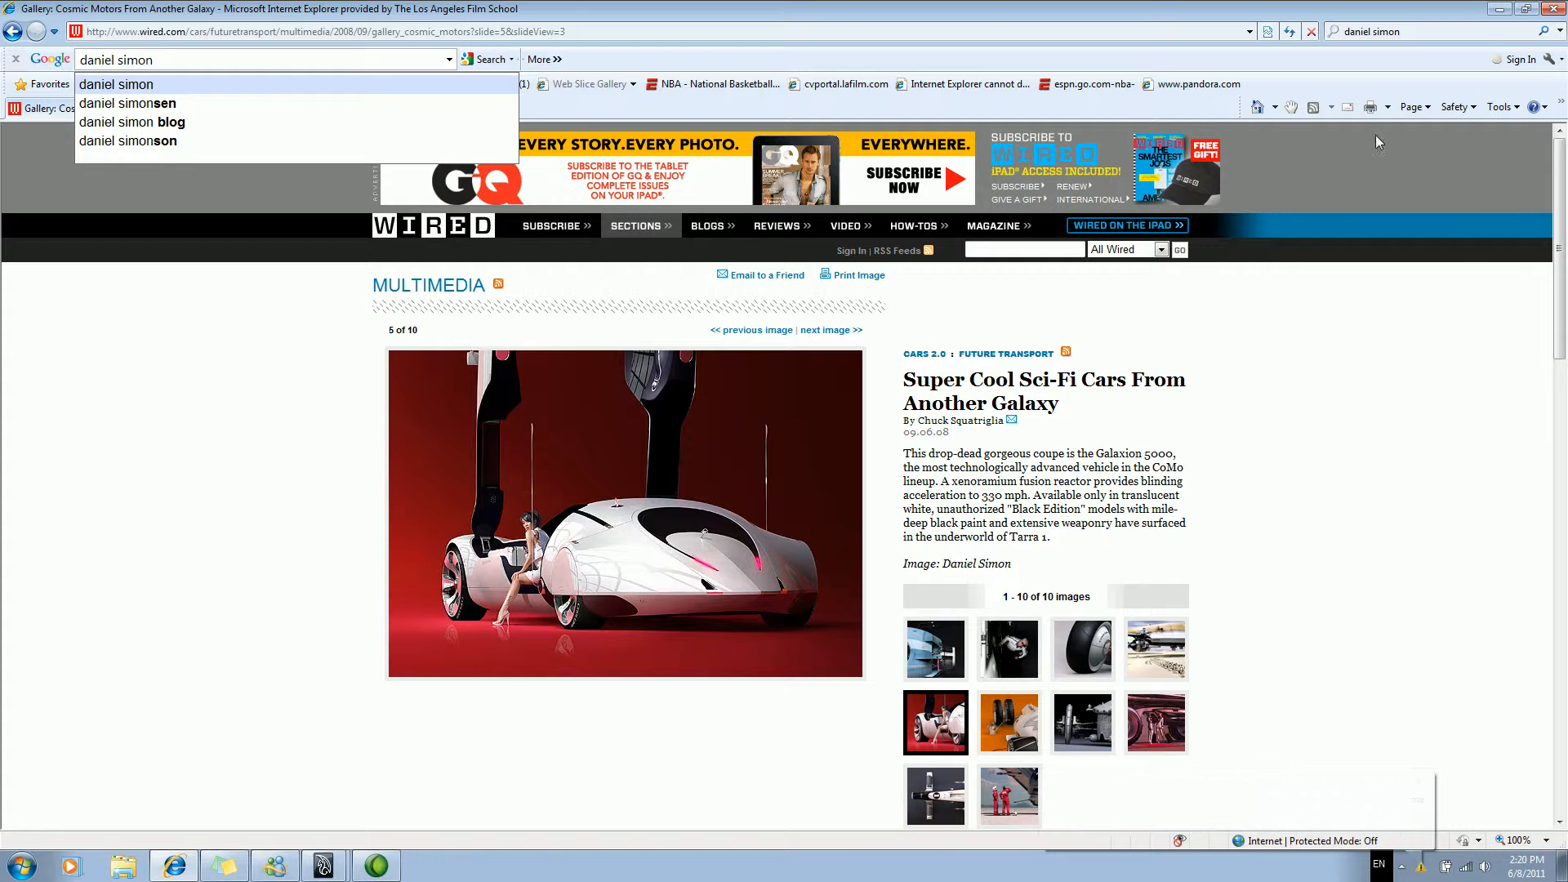
Step: Switch to Maya and create a polygon cylinder around the car, scaled uniformly to about 11.5
click(1499, 12)
alt+drag(598, 330, 539, 301)
shift+right_drag(562, 242, 508, 255)
alt+drag(637, 360, 651, 370)
key(r)
alt+drag(665, 506, 1175, 511)
Step: Move the cylinder up to a Translate Y of about 6.4
key(w)
alt+middle_drag(753, 441, 763, 430)
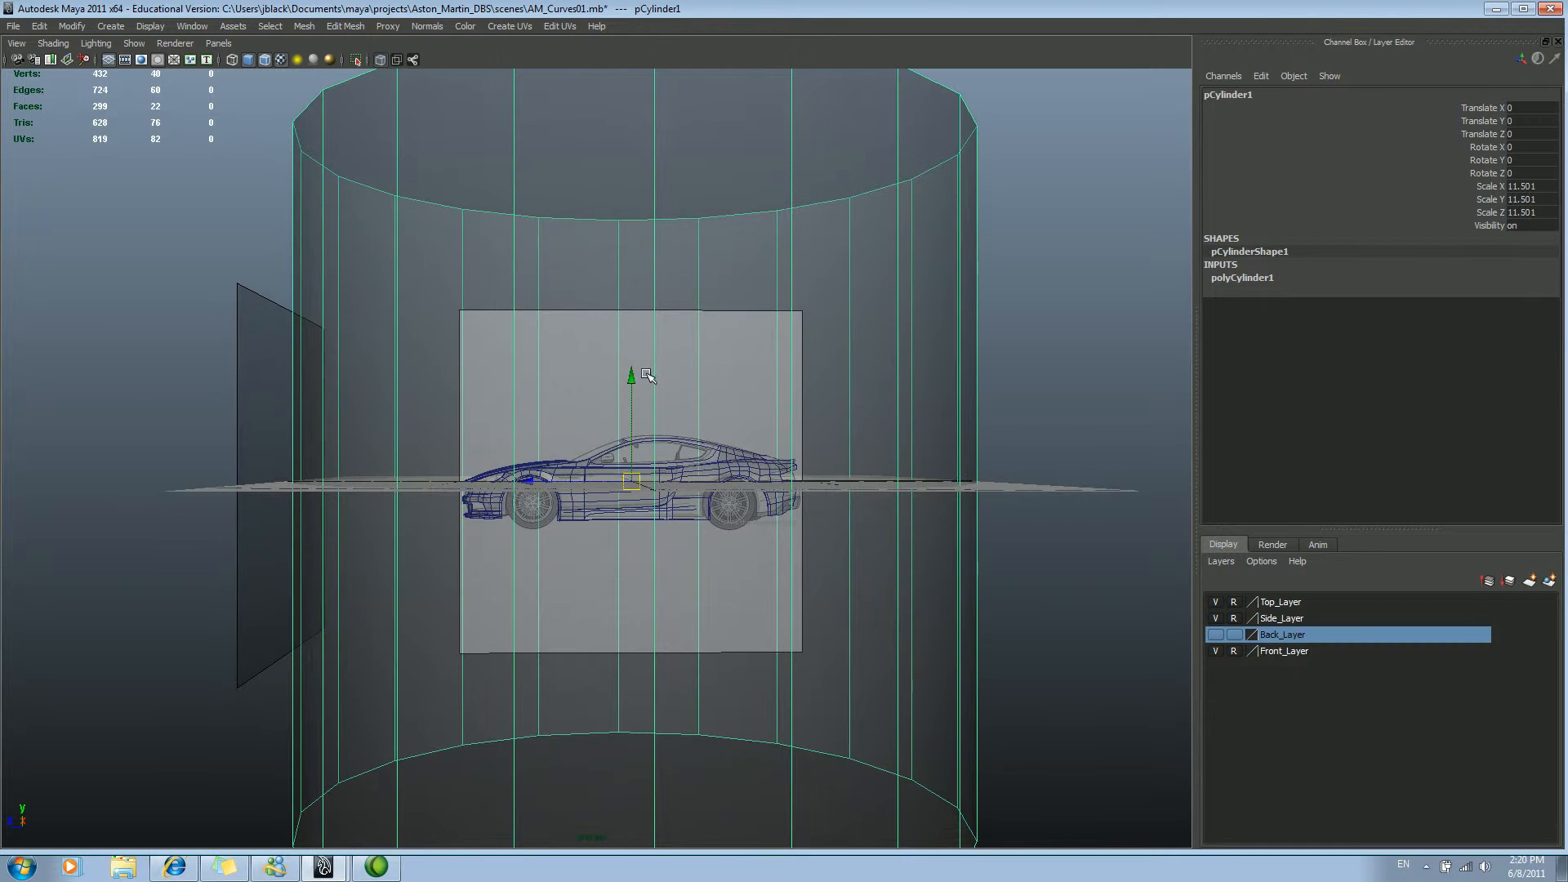
drag(633, 378, 631, 203)
alt+drag(654, 286, 556, 430)
alt+middle_drag(556, 430, 566, 563)
alt+right_drag(567, 563, 492, 478)
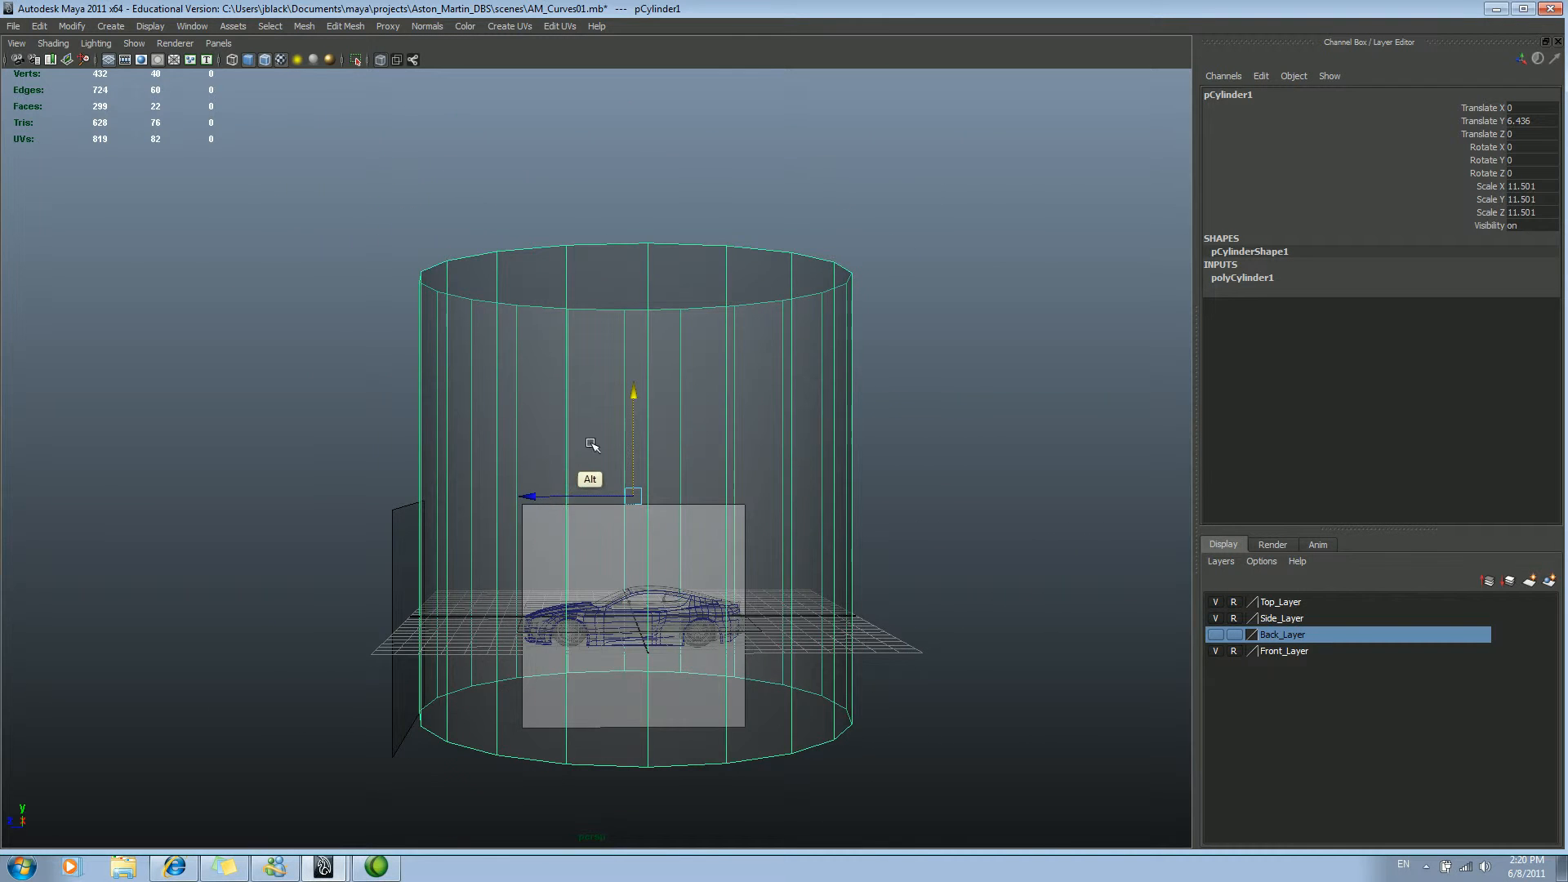
Step: Delete the top cap face of the cylinder
alt+drag(593, 443, 586, 477)
right_drag(623, 374, 629, 362)
click(630, 362)
alt+drag(383, 428, 398, 359)
key(Delete)
Step: Widen the cylinder's top ring of vertices so that the wall flares outward
mouse_move(692, 433)
alt+mouse_down()
mouse_move(634, 389)
mouse_move(667, 403)
mouse_move(665, 438)
mouse_move(704, 420)
alt+mouse_up()
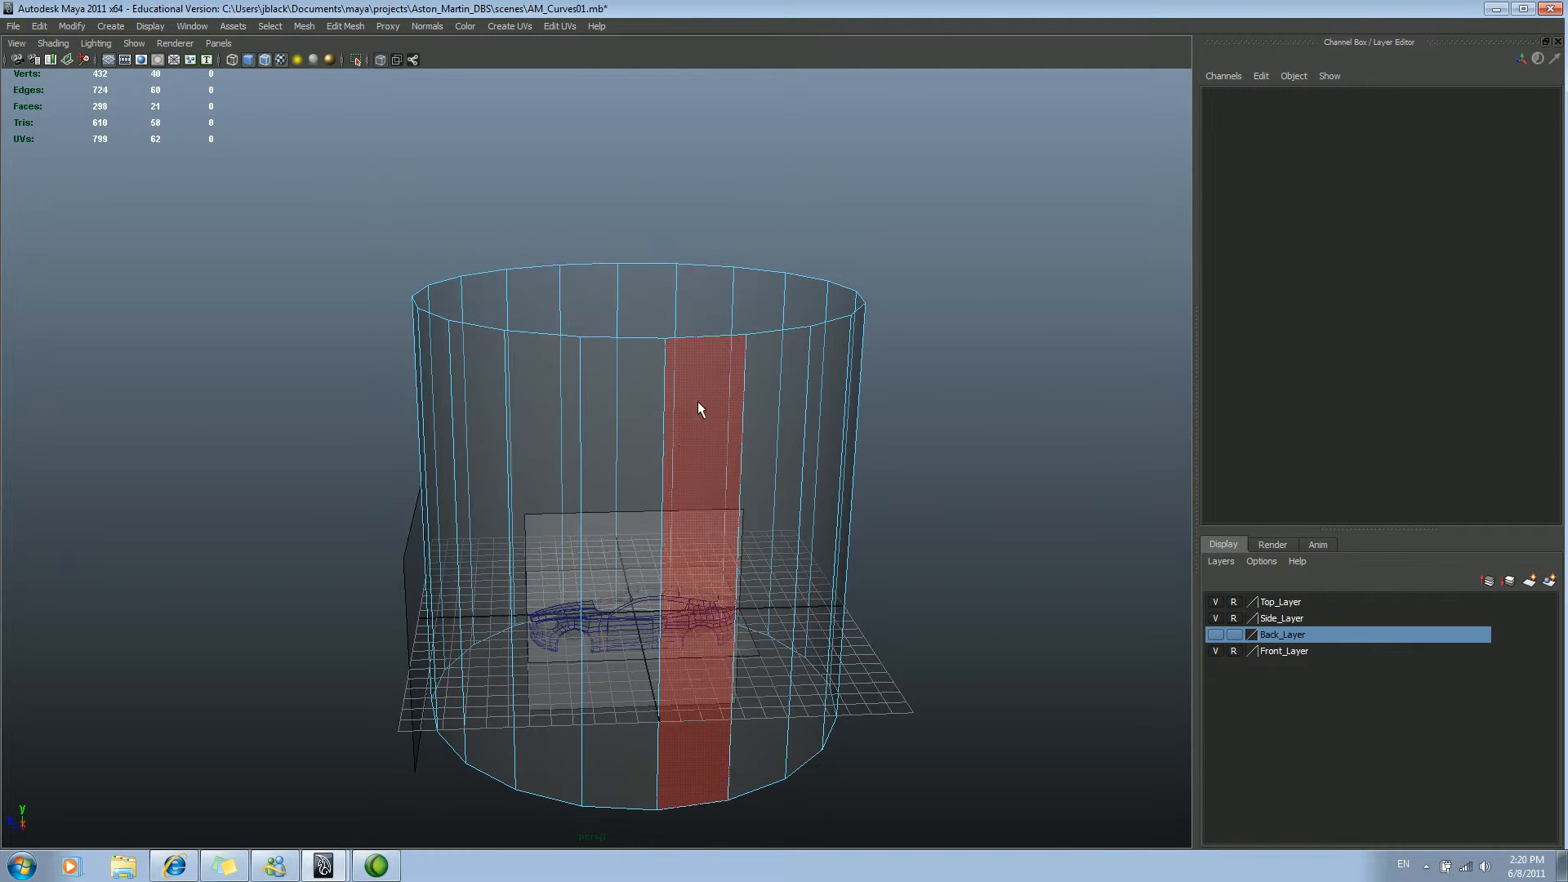
drag(919, 384, 407, 219)
drag(631, 294, 654, 501)
Step: Raise the cylinder's bottom ring of vertices to the underside of the car's wheels, aligning it in the side view
key(w)
alt+drag(634, 206, 604, 392)
drag(398, 359, 886, 728)
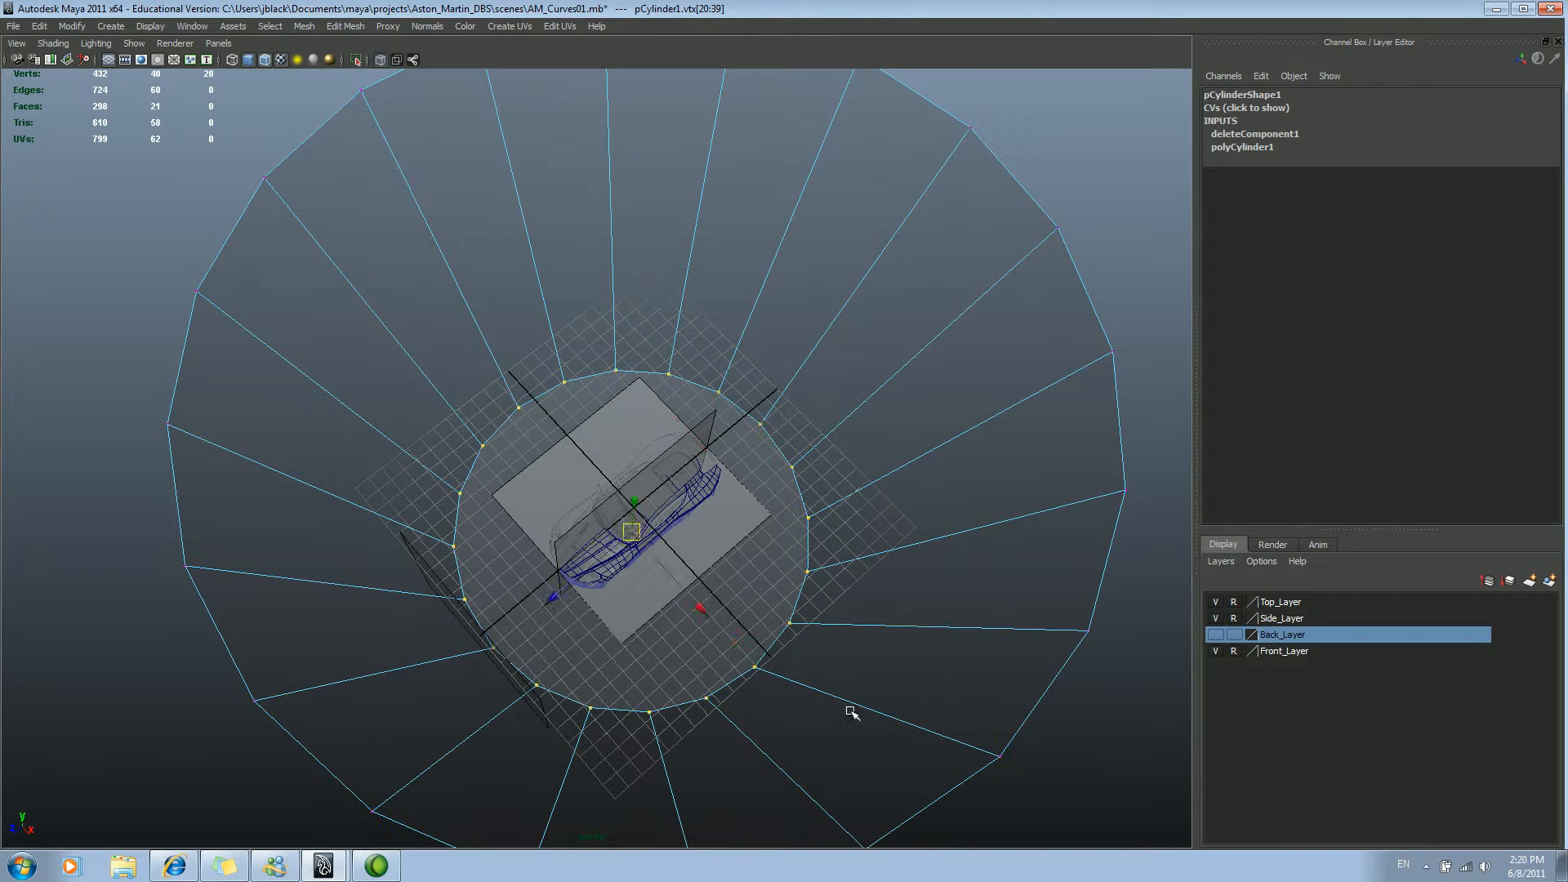
alt+drag(712, 511, 684, 447)
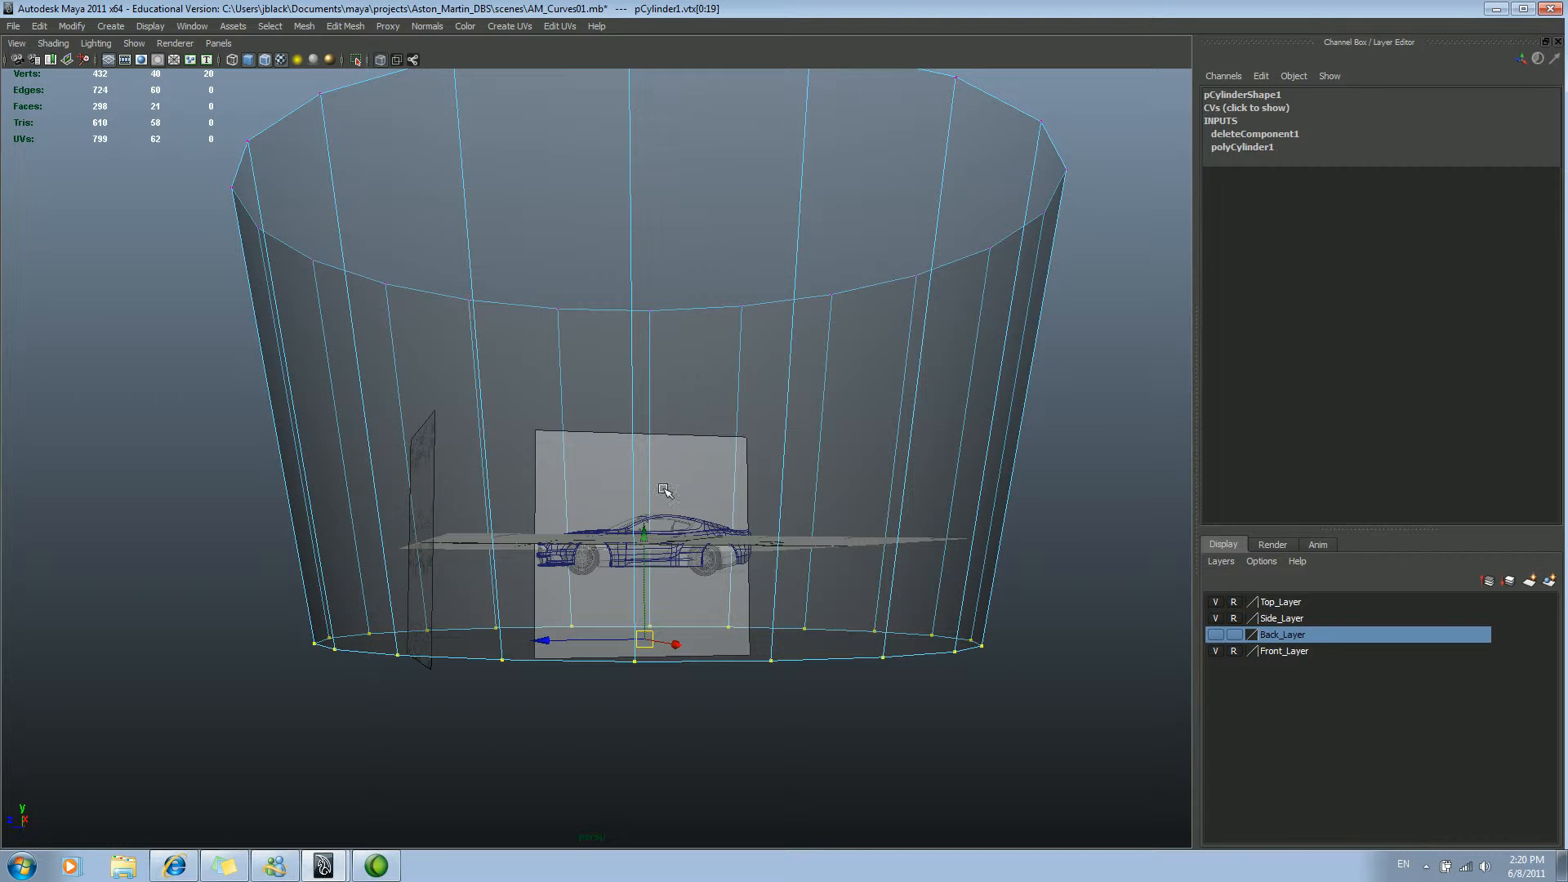
drag(651, 536, 741, 487)
key(space)
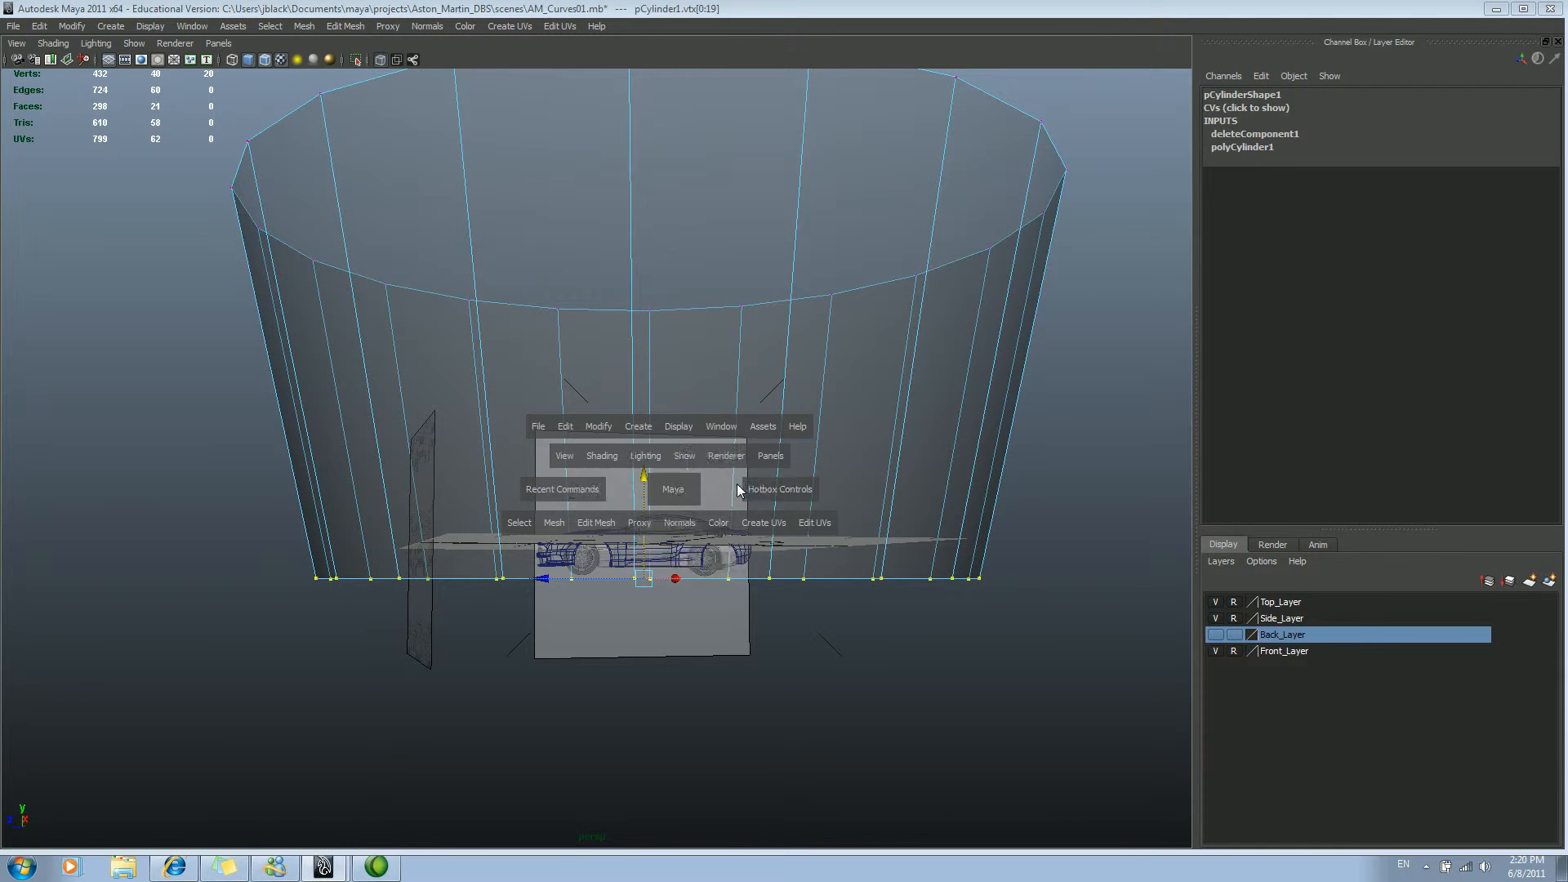
alt+middle_drag(637, 439, 789, 448)
alt+right_drag(789, 447, 984, 561)
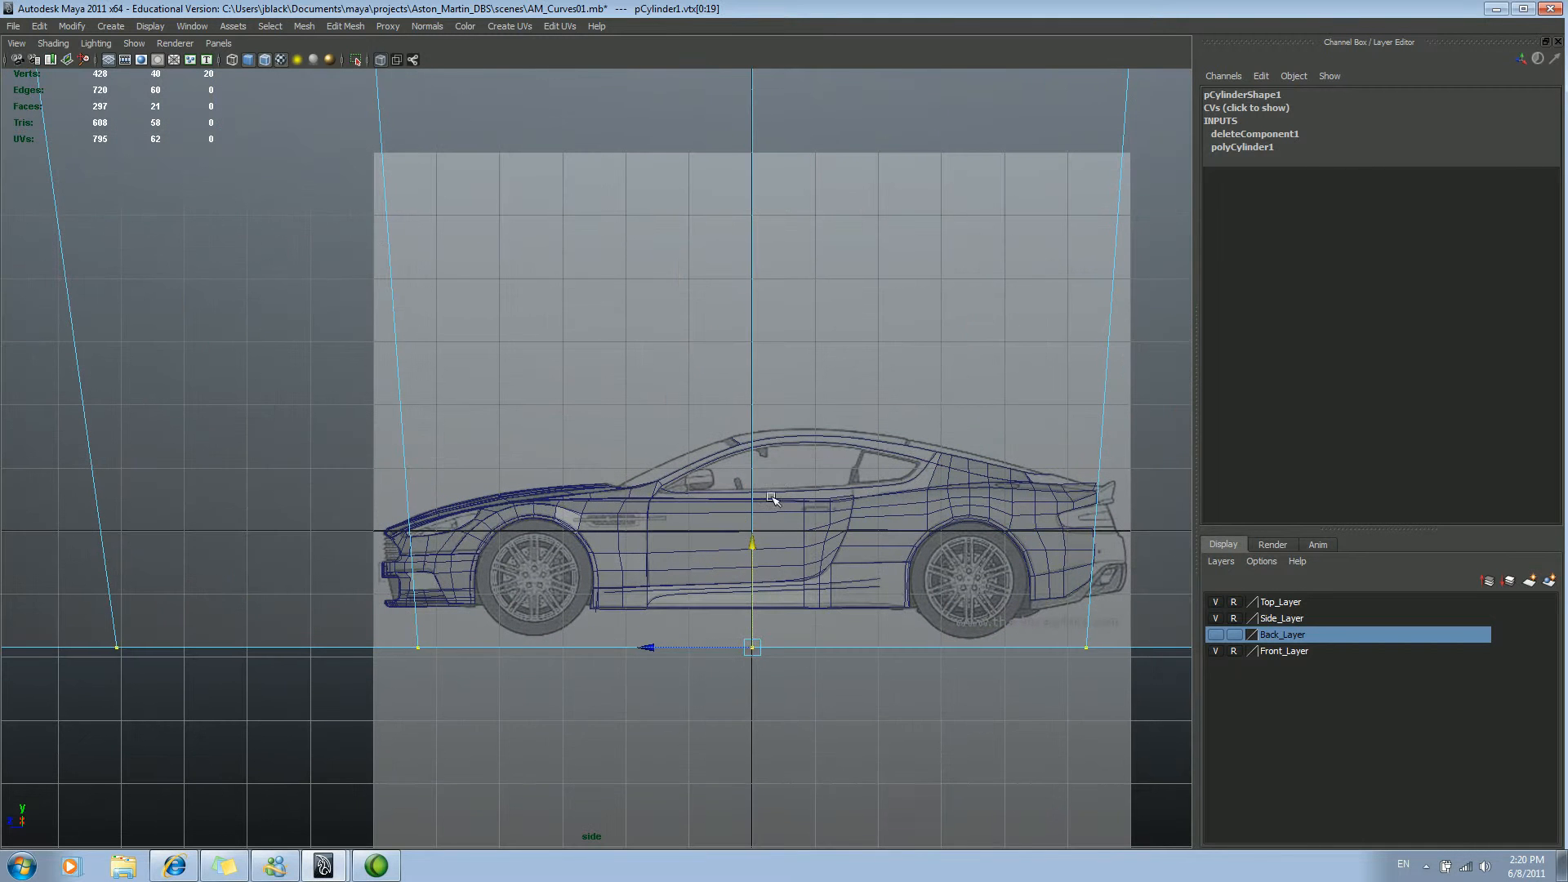
drag(752, 547, 759, 533)
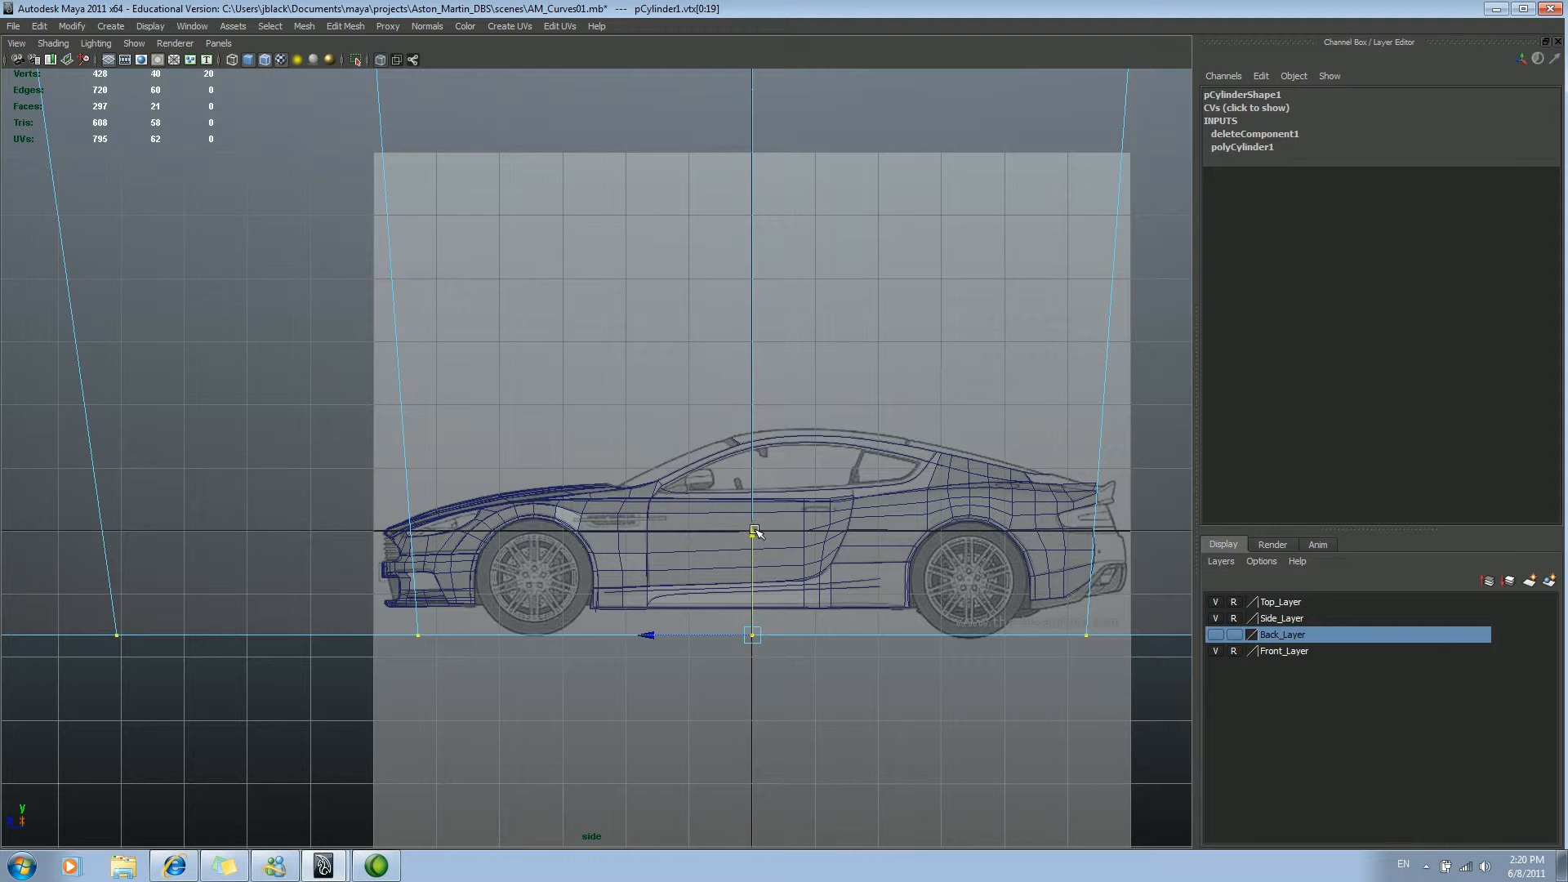
Step: Split the cylinder's floor face down its center along the car's length with the Split Polygon tool
alt+right_drag(905, 400, 531, 445)
key(space)
drag(703, 480, 890, 397)
mouse_move(849, 434)
right_down()
mouse_move(847, 412)
mouse_move(824, 426)
right_up()
alt+drag(824, 426, 802, 518)
click(809, 424)
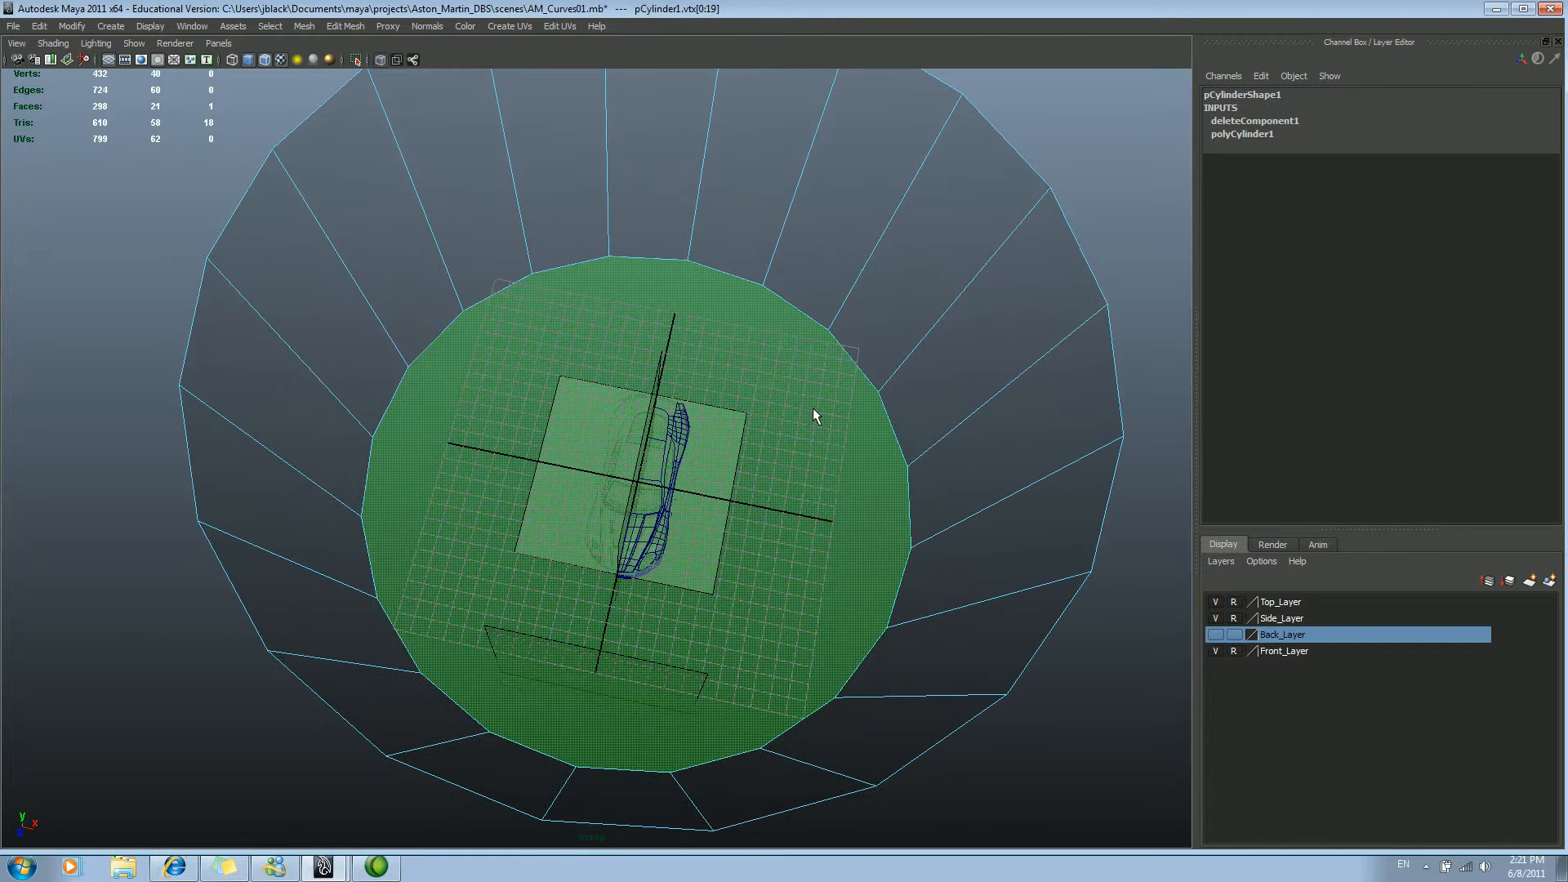
alt+drag(821, 333, 836, 320)
shift+right_drag(810, 335, 718, 318)
alt+drag(613, 339, 668, 619)
click(645, 724)
key(Return)
Step: Split the floor with two more lengthwise edges, one on each side of the center split
click(774, 226)
click(806, 663)
key(Return)
click(462, 240)
click(479, 679)
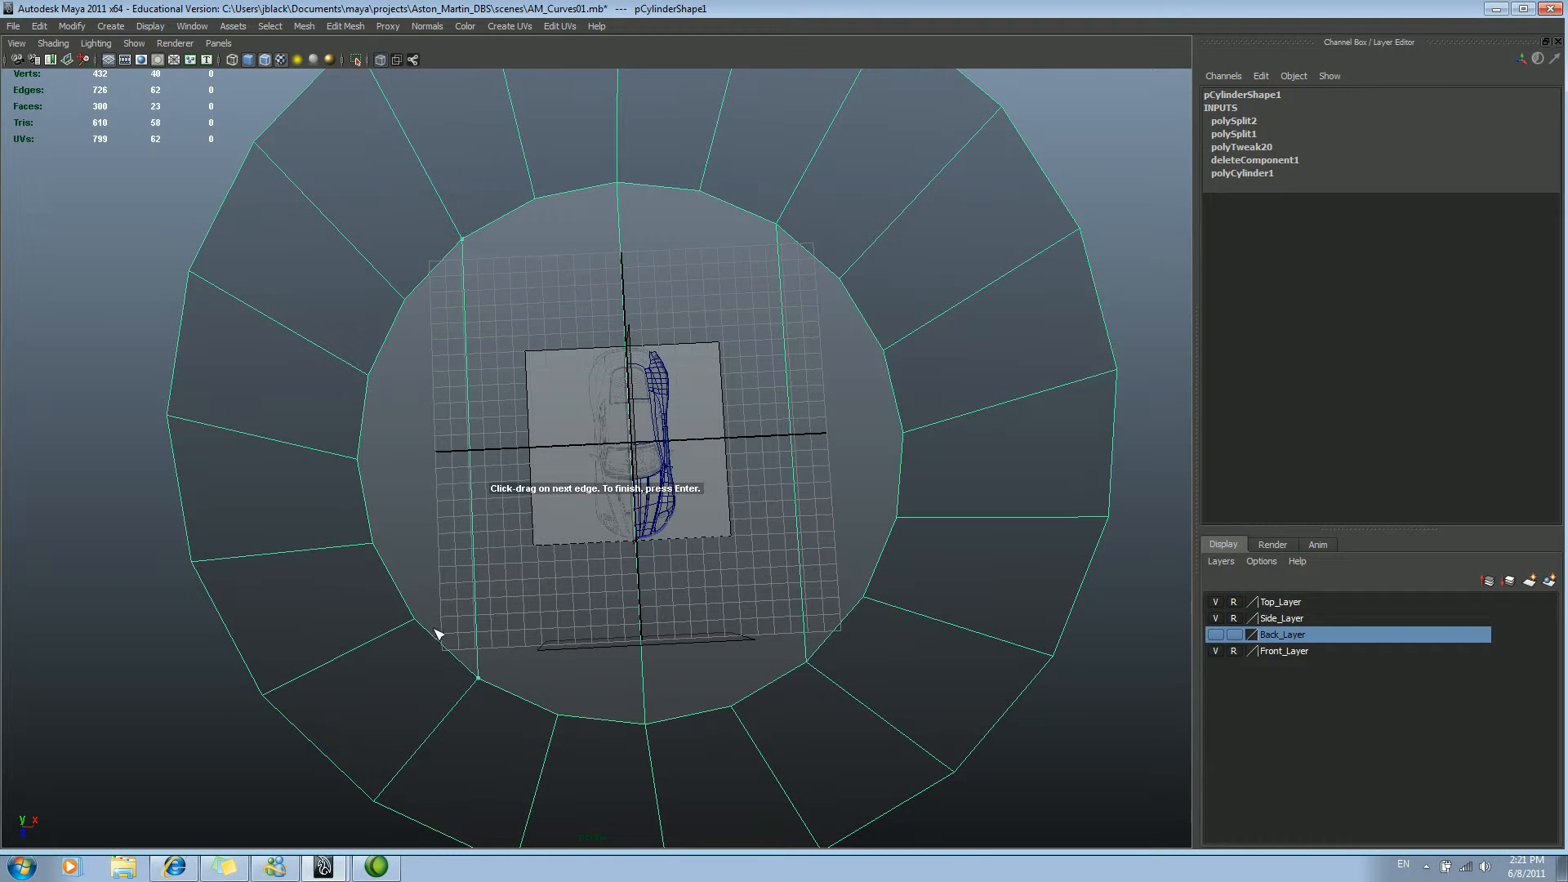
key(Return)
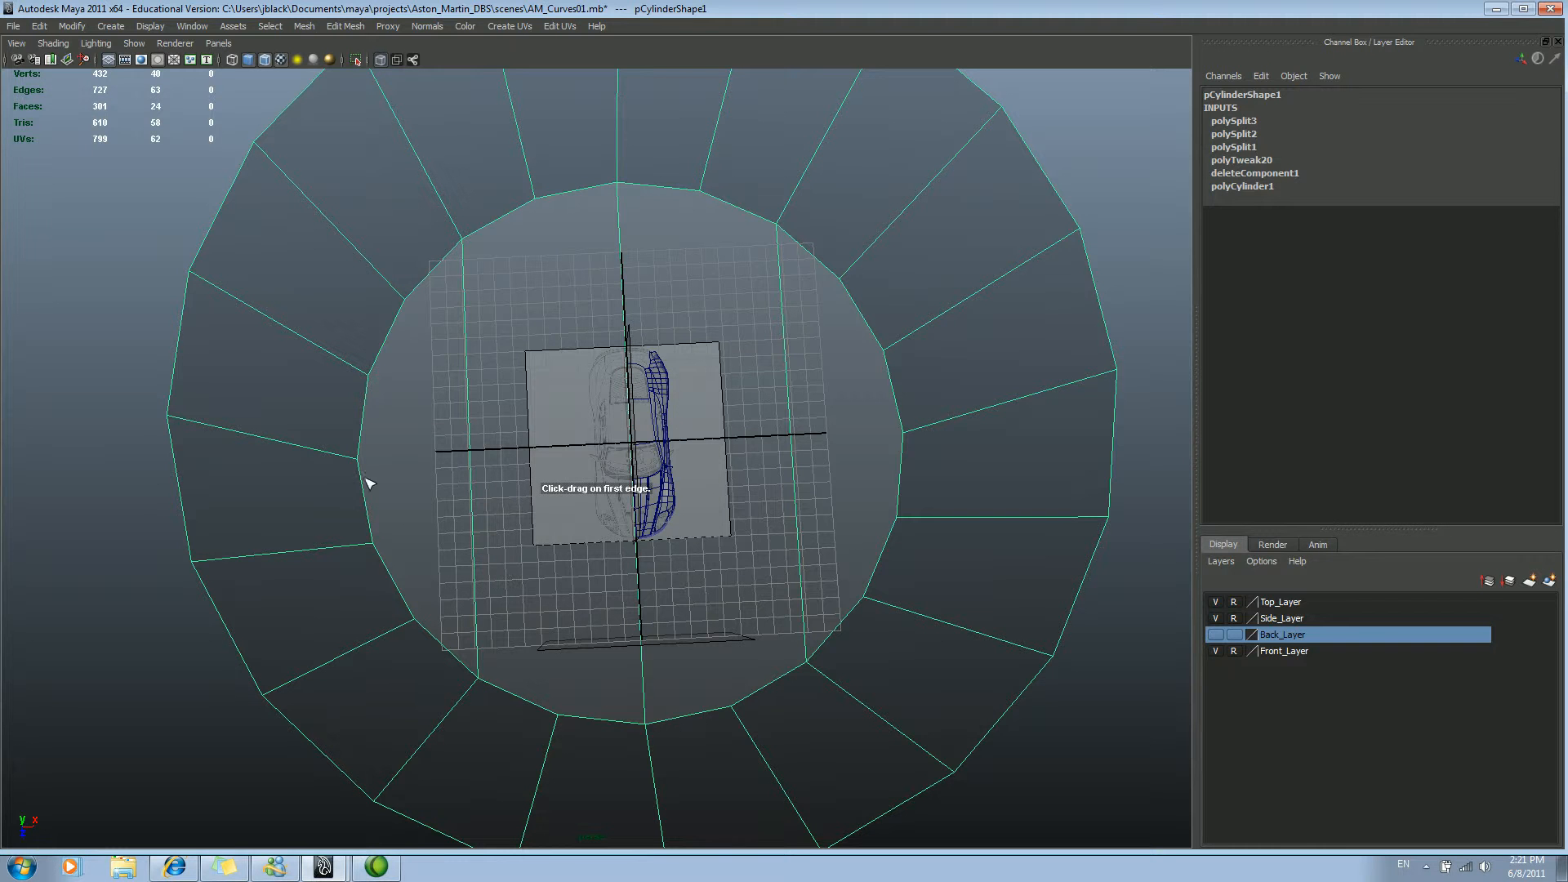
Step: Try to cut the cylinder's floor crosswise through its middle with the Split Polygon and Insert Edge Loop tools
drag(361, 491, 358, 460)
drag(898, 404, 904, 431)
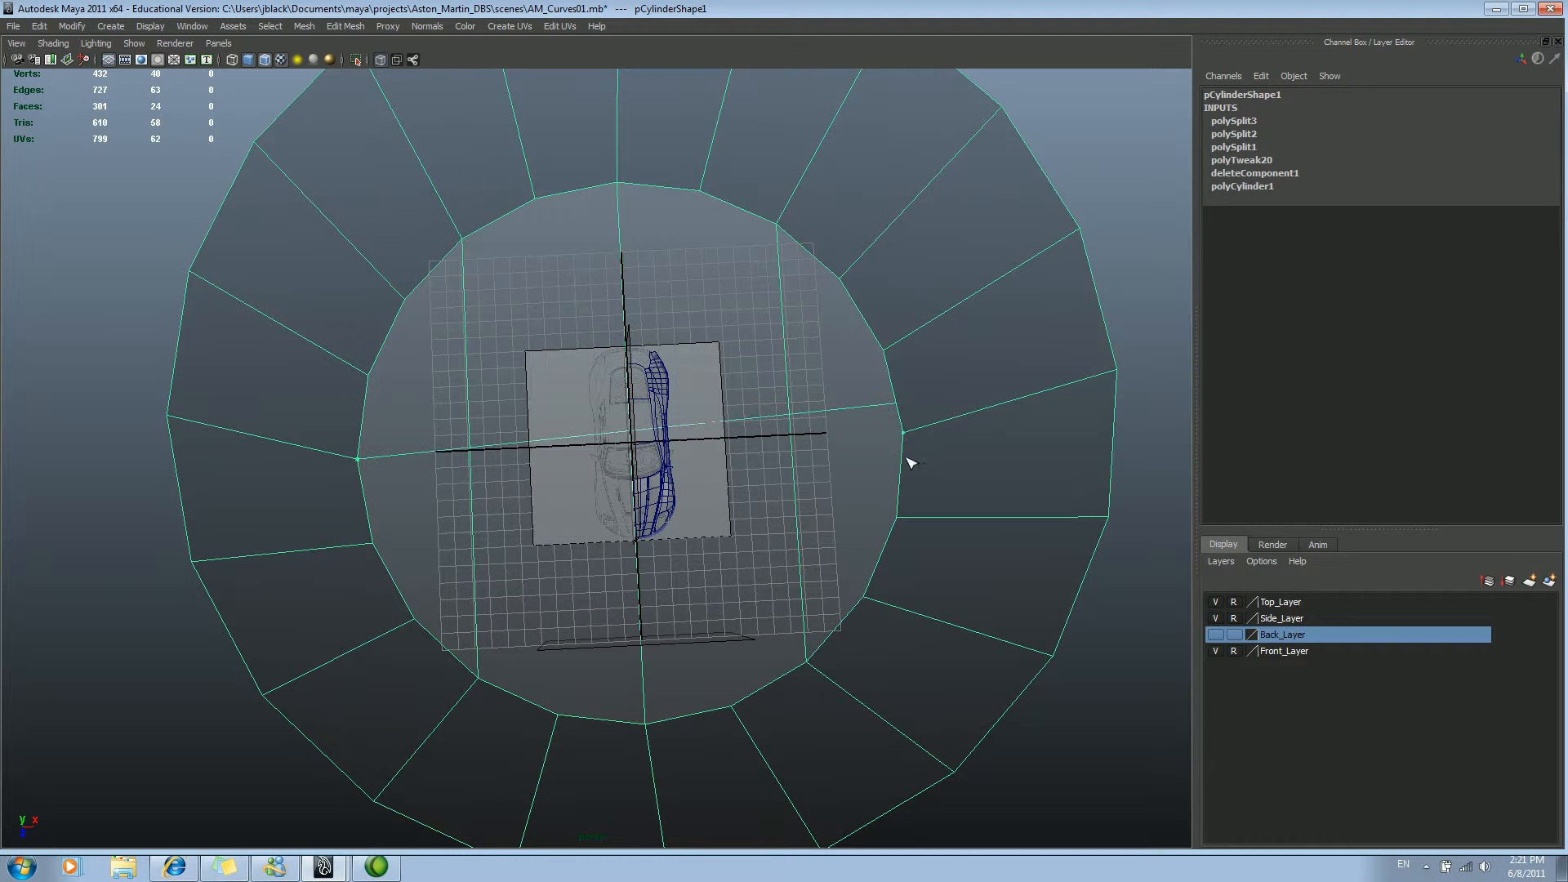
key(Return)
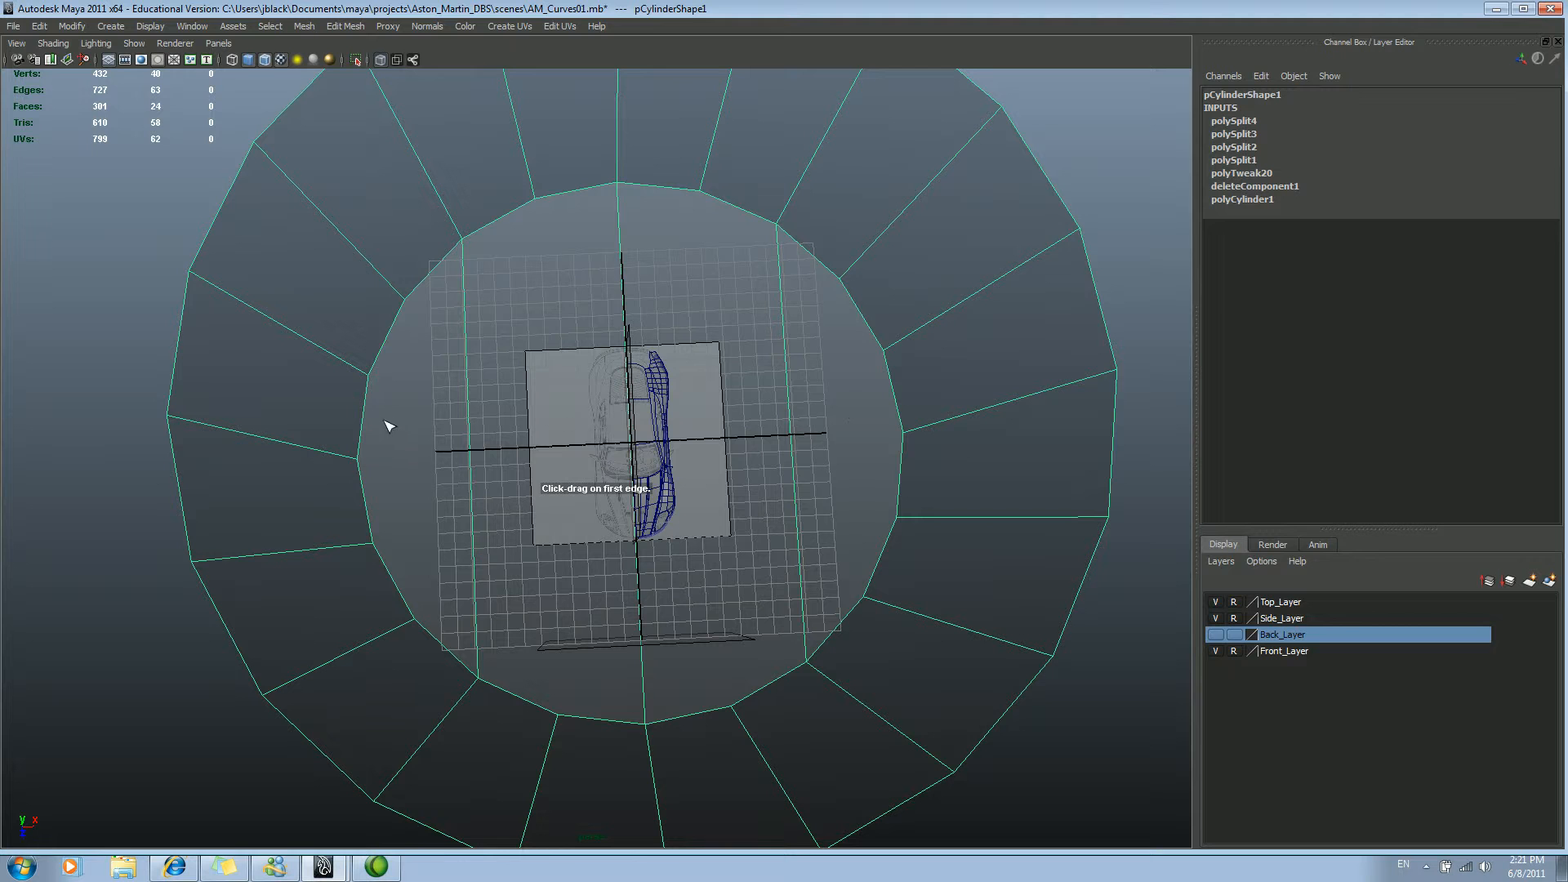
drag(363, 489, 358, 460)
drag(903, 423, 906, 457)
key(Return)
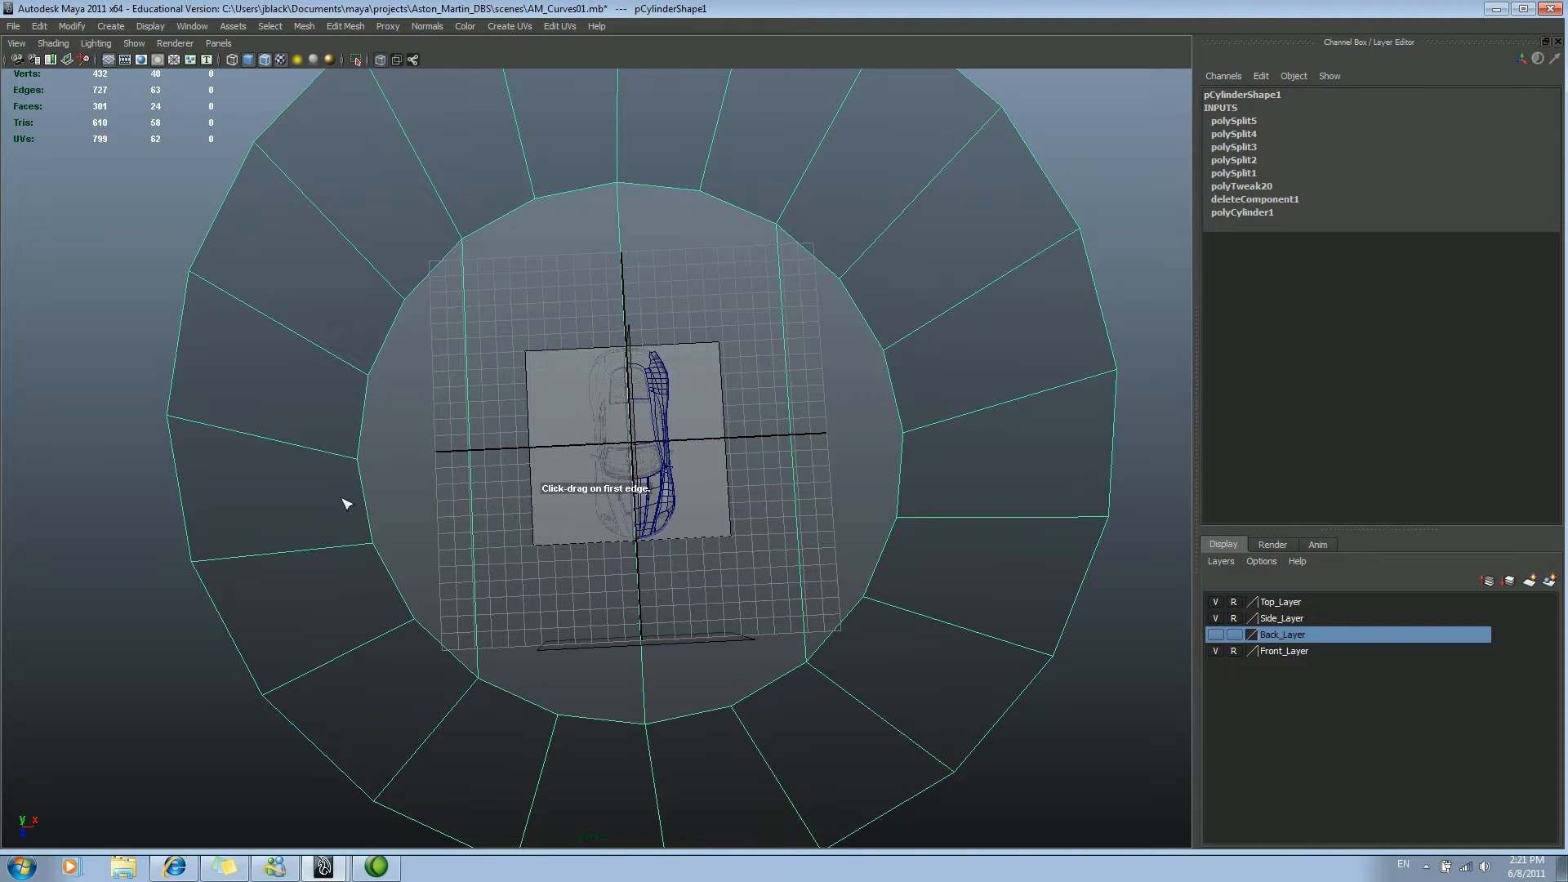
drag(364, 487, 358, 459)
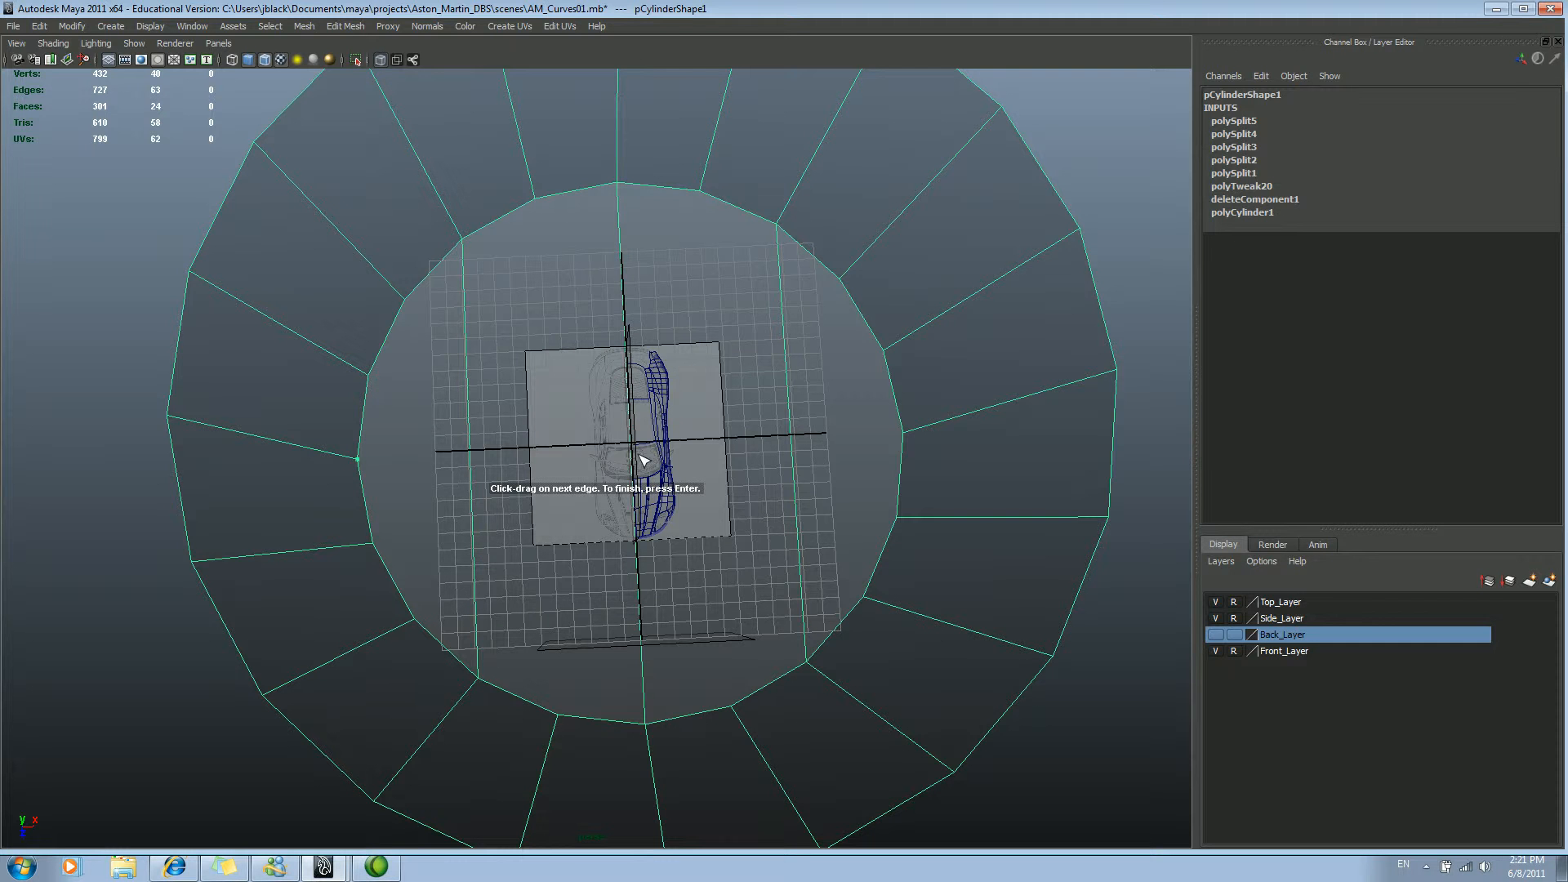
key(q)
right_drag(554, 451, 508, 452)
click(466, 454)
Step: Delete the wall faces on one side of the cylinder, leaving an open-fronted backdrop behind the car
alt+drag(508, 452, 653, 356)
key(space)
alt+drag(753, 449, 747, 382)
alt+right_drag(748, 382, 774, 414)
drag(861, 441, 945, 444)
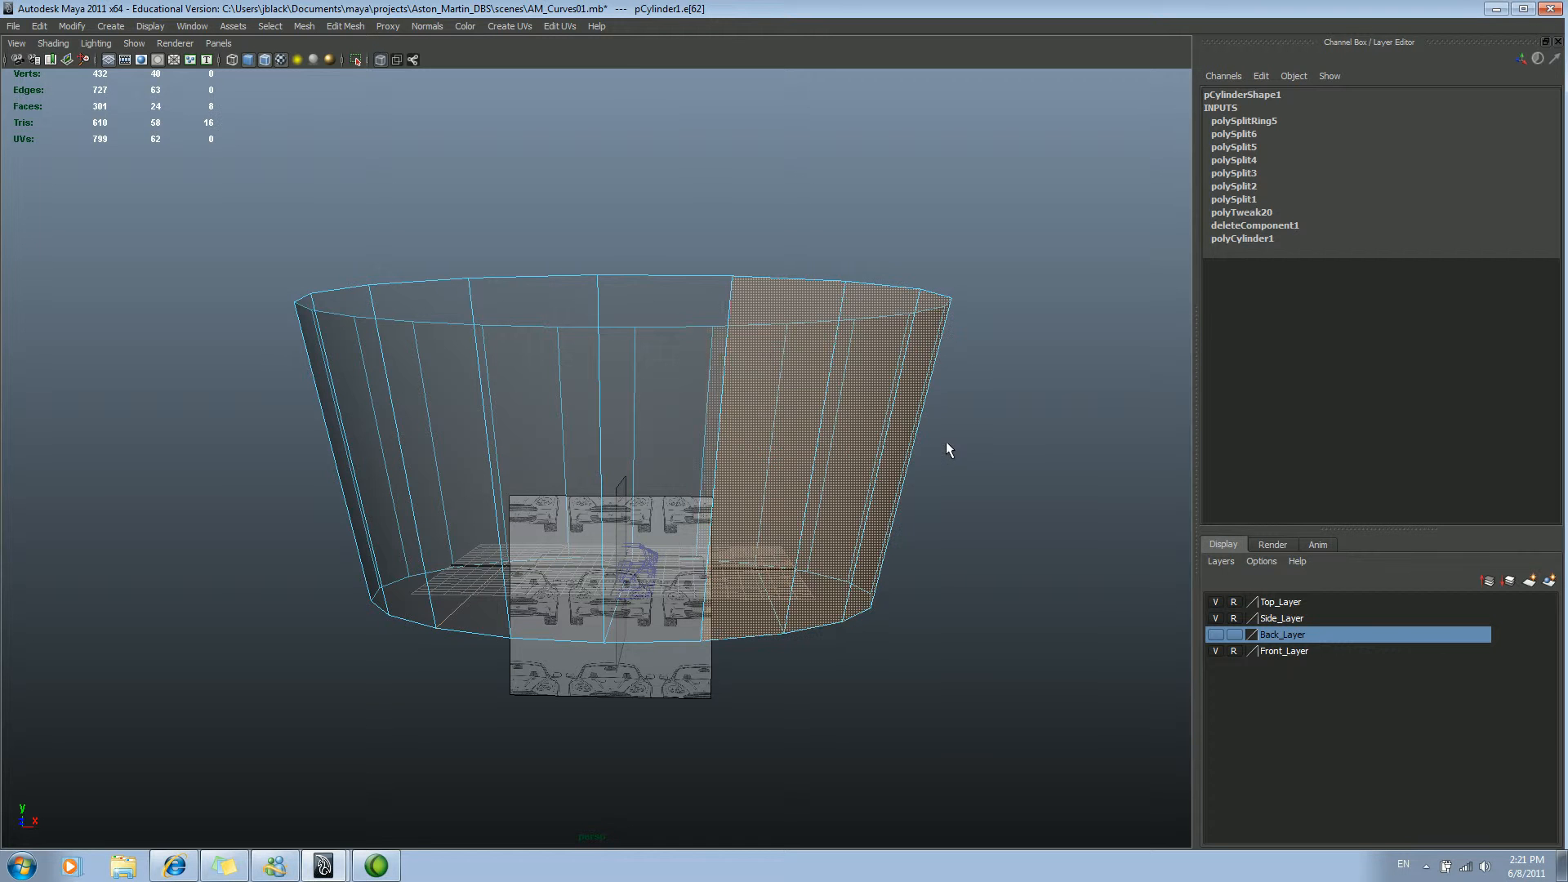
alt+drag(719, 294, 729, 498)
alt+right_drag(729, 499, 822, 476)
alt+middle_drag(823, 476, 795, 458)
alt+right_drag(795, 458, 526, 394)
alt+middle_drag(526, 394, 633, 461)
Step: Move the top row of vertices of the remaining wall upward to make the backdrop taller
alt+middle_drag(827, 365, 860, 384)
alt+right_drag(860, 385, 678, 388)
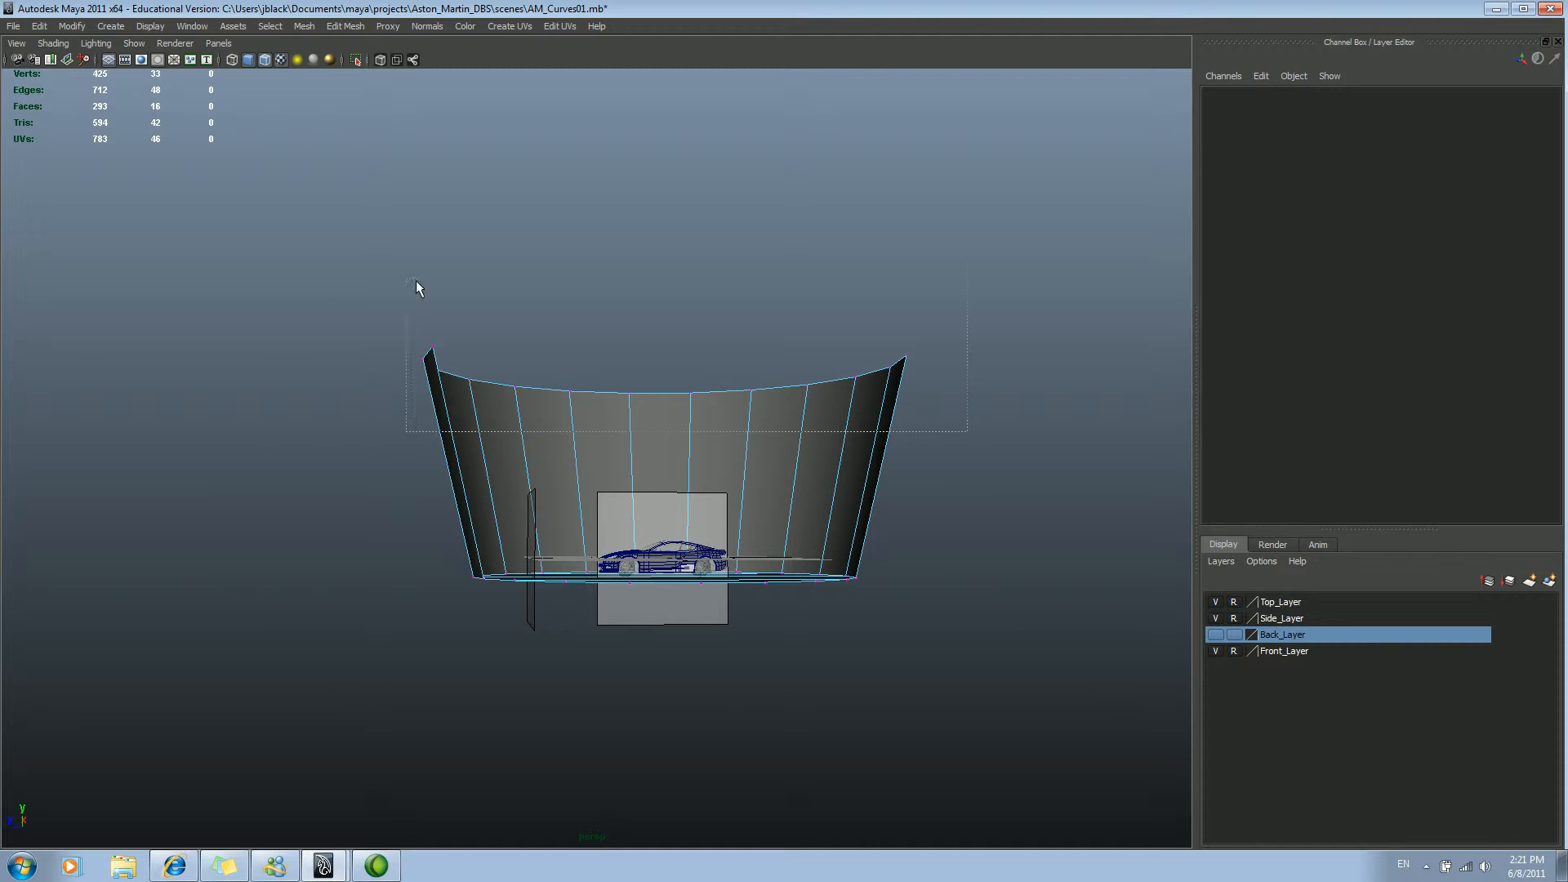
drag(967, 431, 322, 237)
alt+middle_drag(653, 160, 651, 331)
key(w)
drag(647, 425, 648, 187)
Step: Hide the grid and the top, side and front reference layers around the car
alt+middle_drag(633, 401, 619, 301)
alt+right_drag(619, 300, 753, 424)
alt+middle_drag(752, 424, 714, 384)
alt+drag(713, 409, 687, 409)
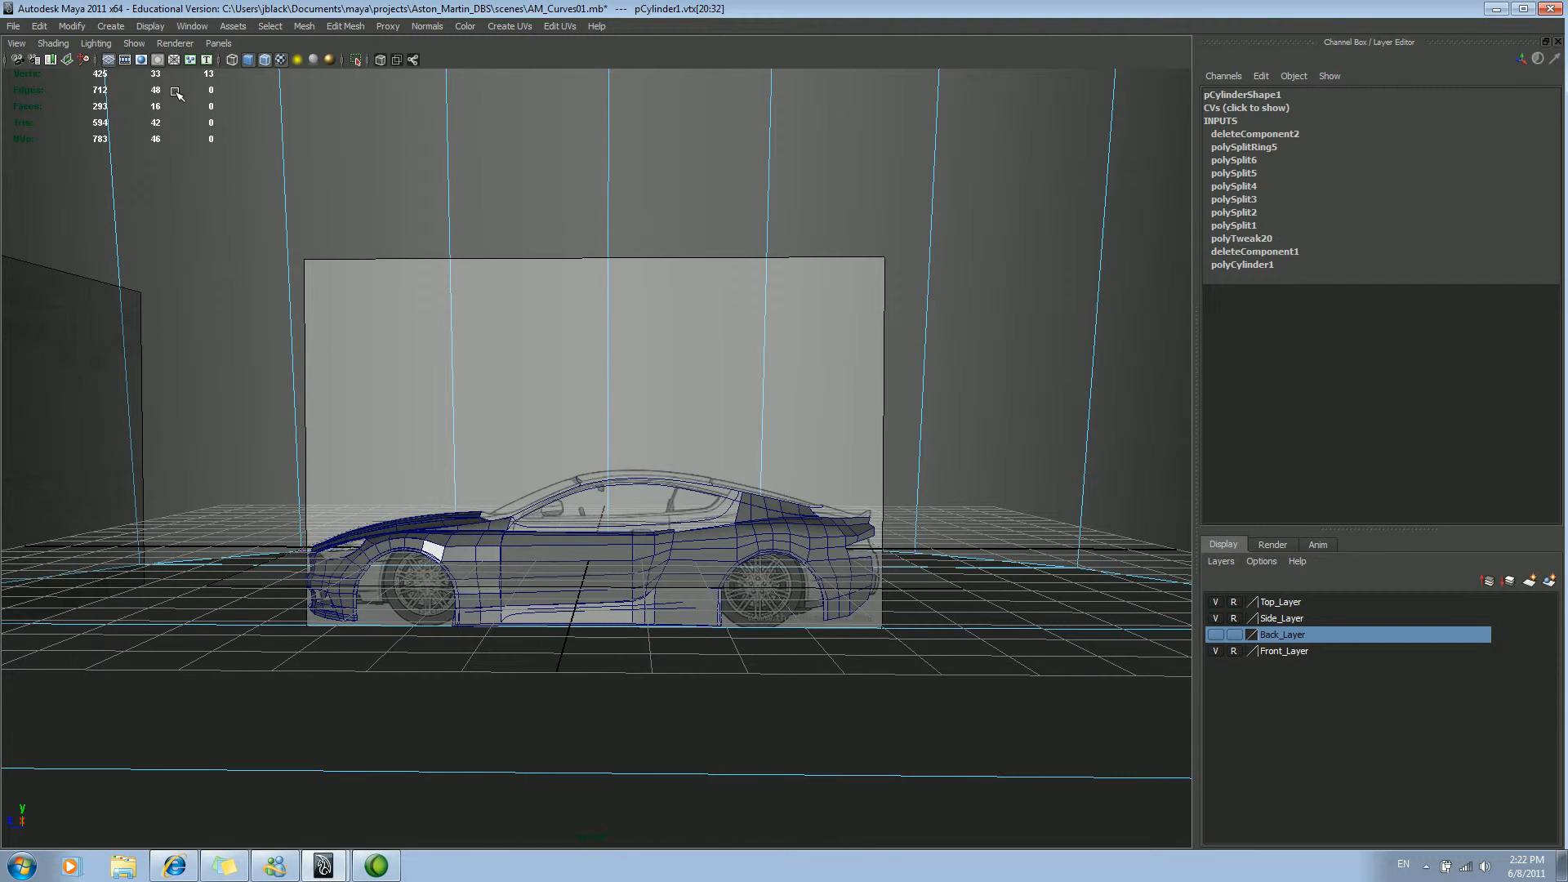
alt+drag(518, 340, 766, 409)
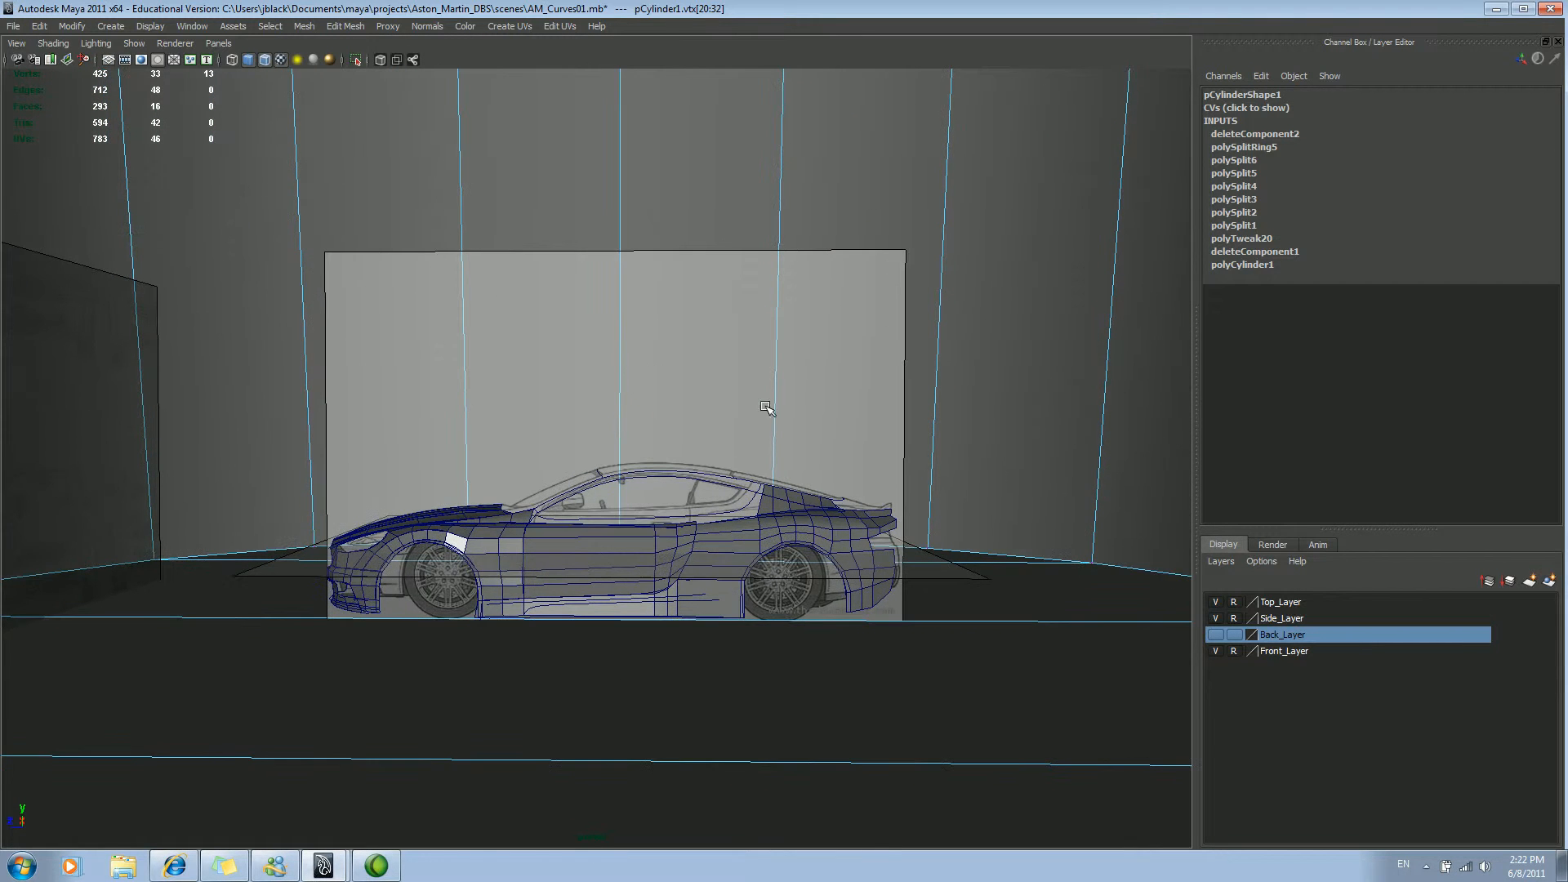
click(1215, 618)
click(1213, 647)
alt+middle_drag(637, 506, 726, 519)
click(1216, 651)
Step: Examine the car body from the front, side and rear against the curved backdrop
alt+middle_drag(648, 553, 607, 556)
alt+drag(608, 555, 749, 545)
alt+right_drag(668, 492, 742, 516)
alt+middle_drag(741, 516, 703, 465)
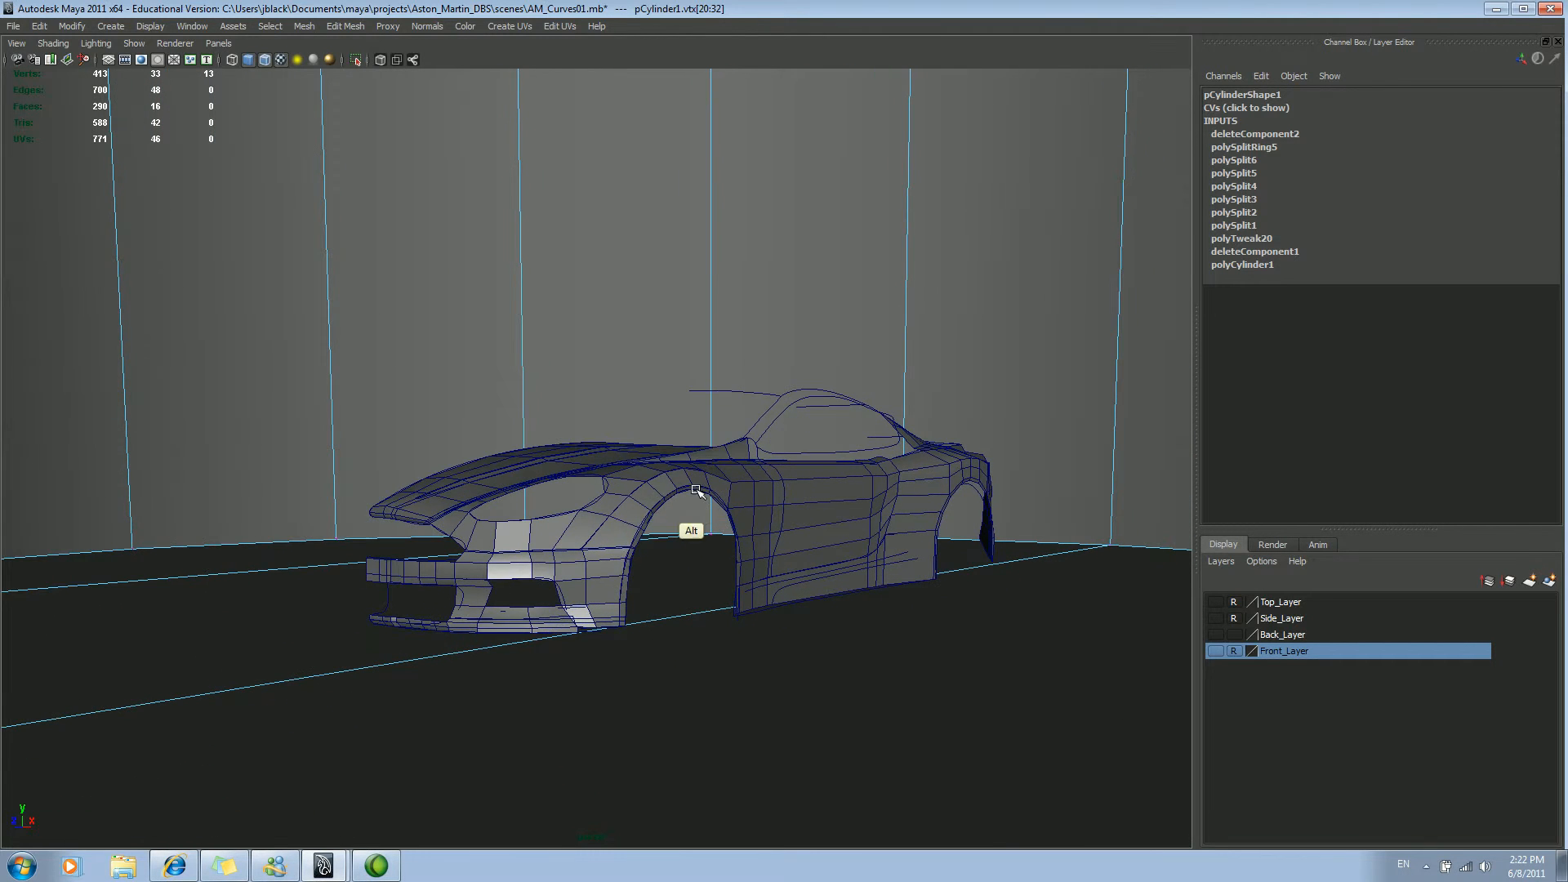
alt+drag(841, 551, 654, 554)
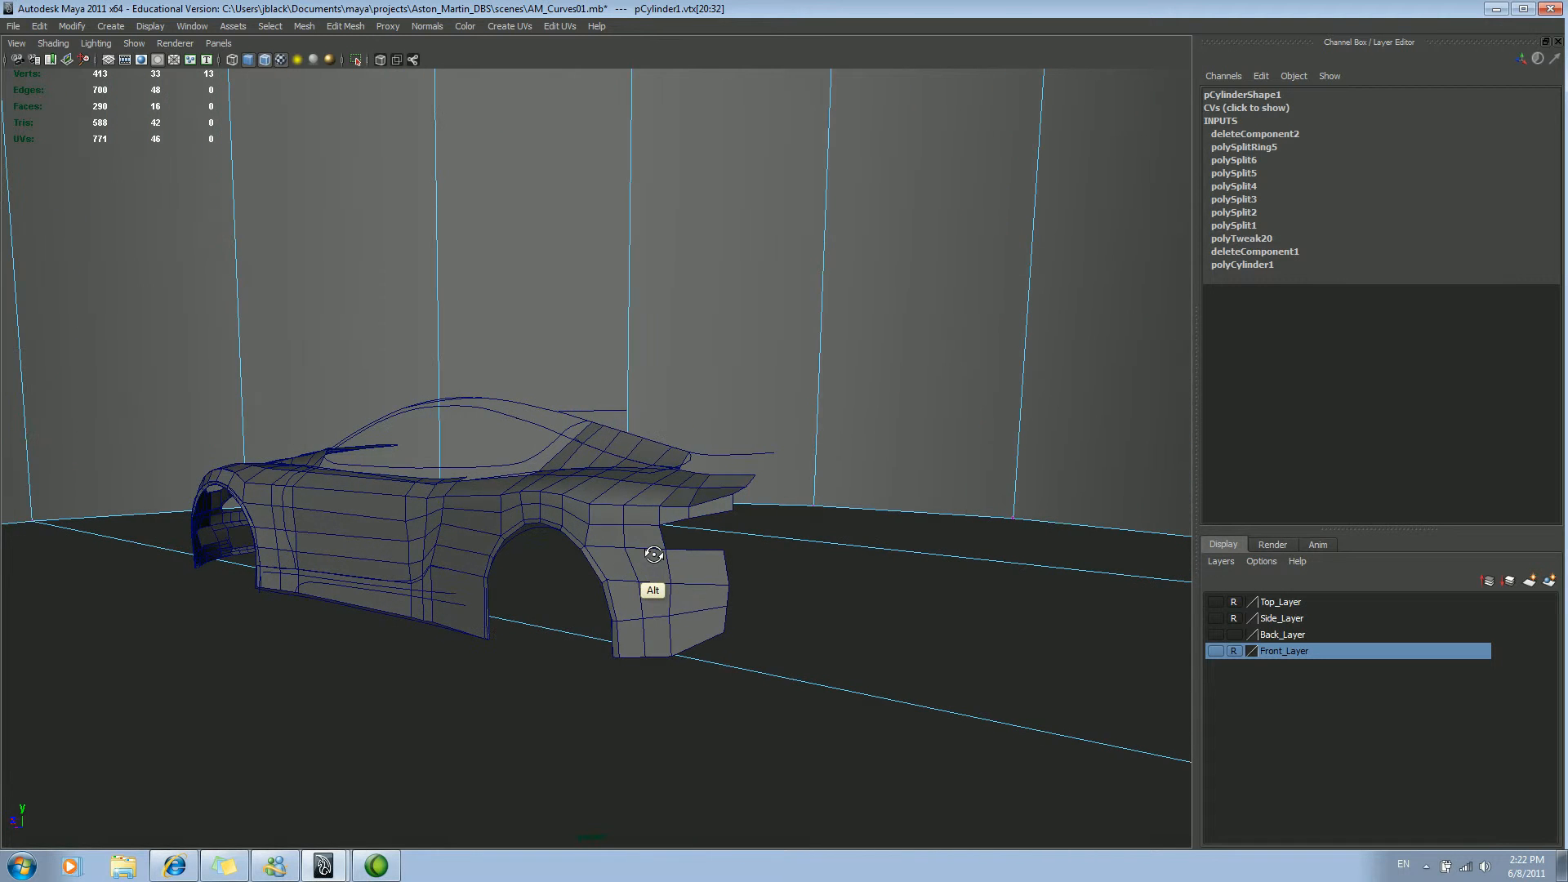
alt+drag(541, 459, 872, 486)
alt+right_drag(872, 486, 694, 465)
alt+right_drag(886, 420, 728, 445)
alt+middle_drag(728, 445, 605, 565)
alt+right_drag(819, 433, 658, 478)
alt+middle_drag(658, 478, 679, 514)
alt+drag(680, 513, 675, 323)
Step: Delete the cylinder's construction history in object mode and preview its smoothed form
key(F8)
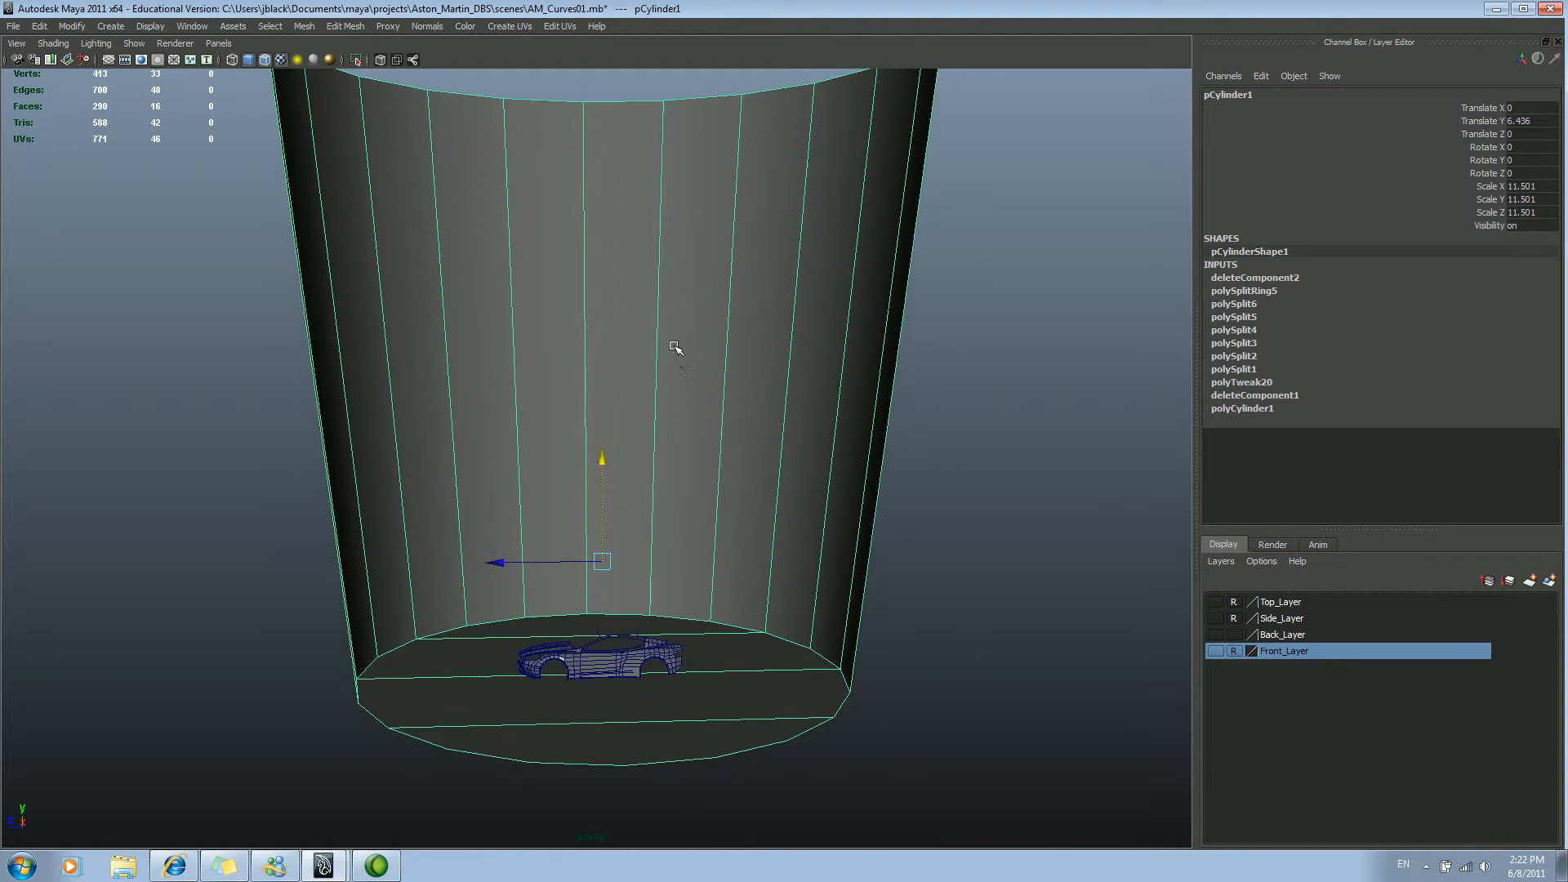
key(alt+shift+d)
alt+drag(625, 413, 806, 479)
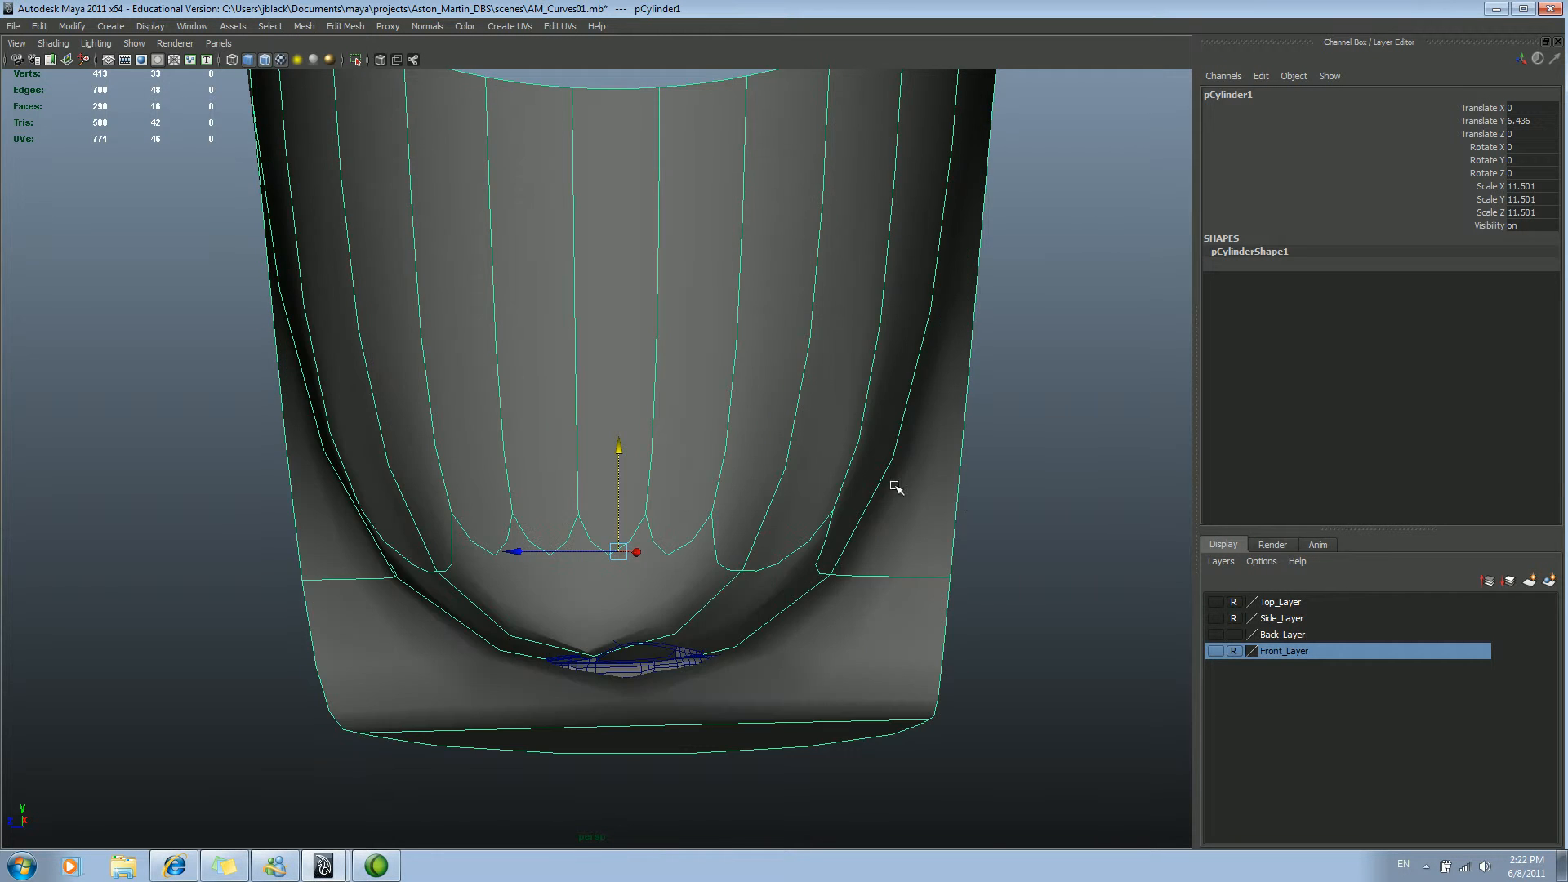
alt+drag(987, 528, 792, 492)
Step: Insert an edge loop around the backdrop's wall just above the floor
shift+right_drag(793, 492, 798, 487)
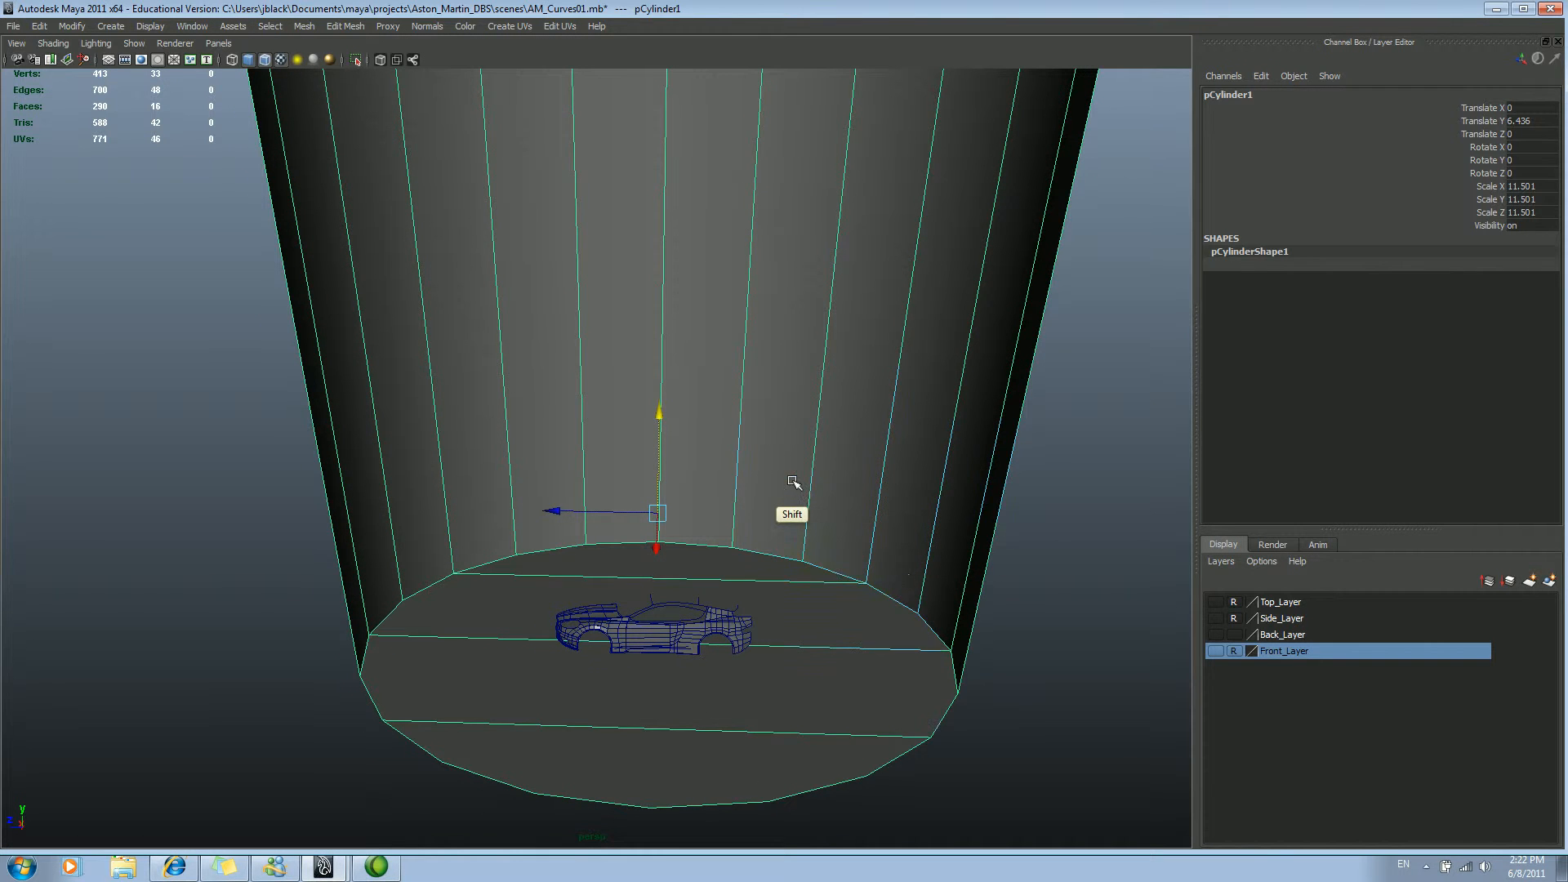
click(924, 599)
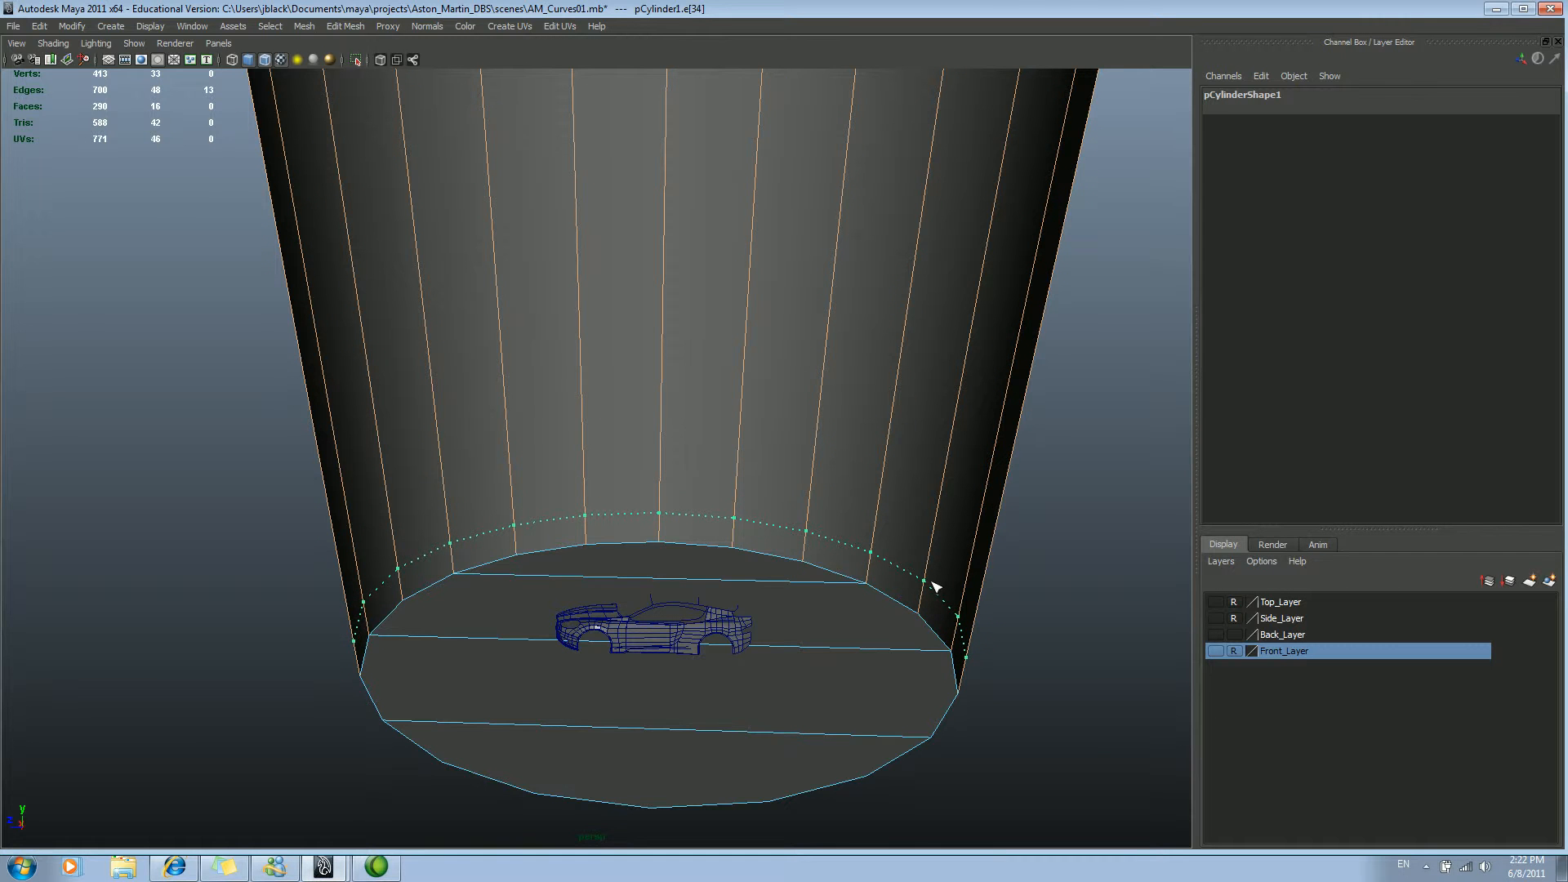
drag(930, 585, 928, 585)
Step: Preview the backdrop's smoothed form with the new edge loop and return to the unsmoothed display
alt+middle_drag(728, 489, 760, 505)
key(3)
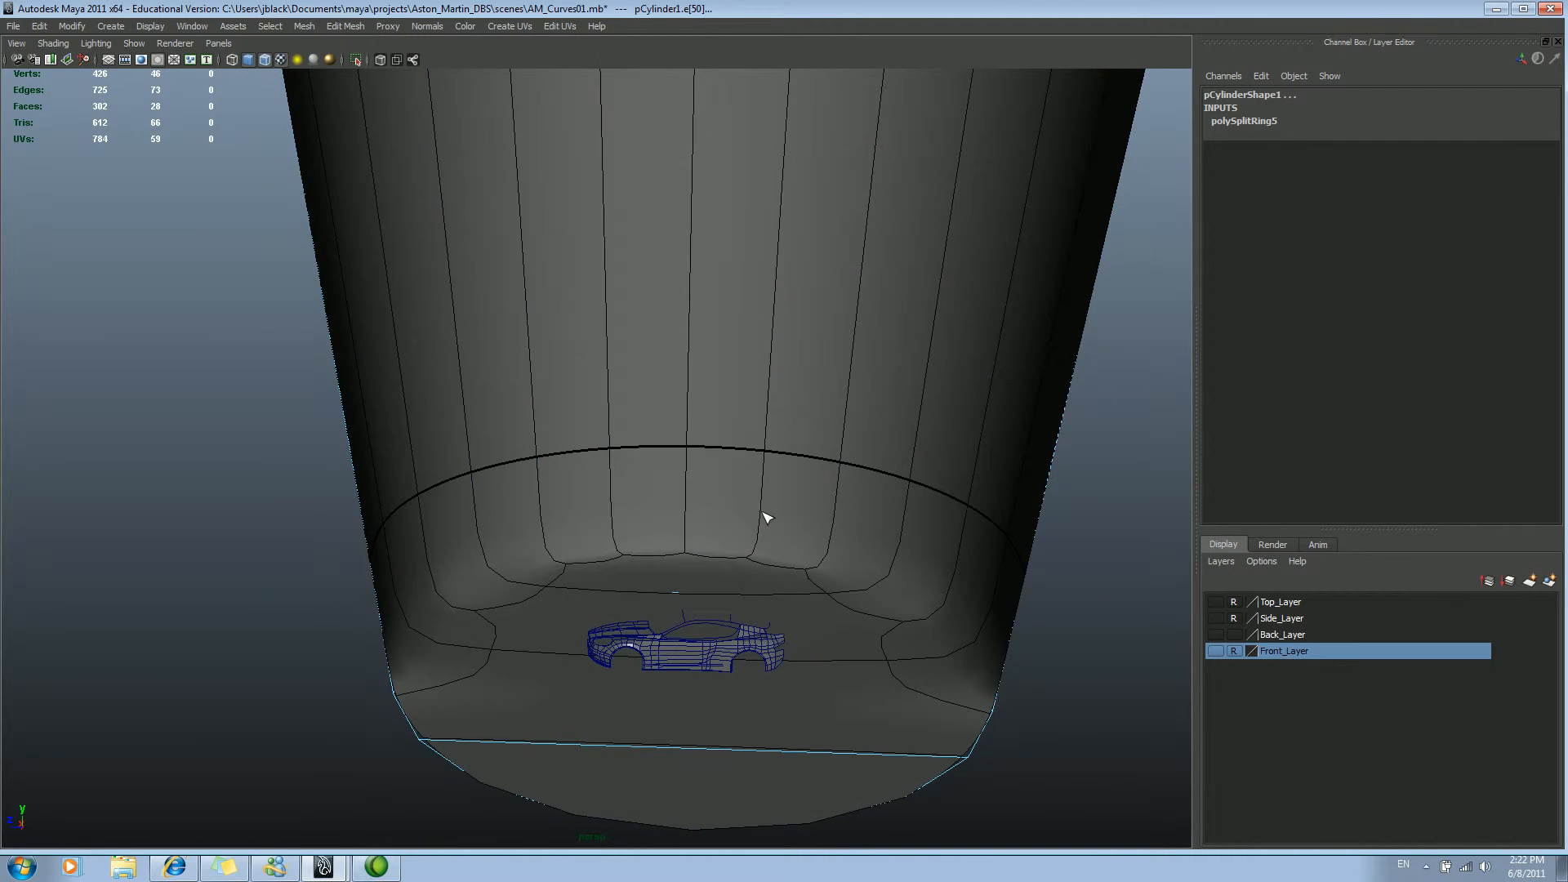
alt+drag(757, 544, 781, 546)
key(1)
alt+drag(777, 599, 739, 494)
alt+right_drag(739, 493, 908, 507)
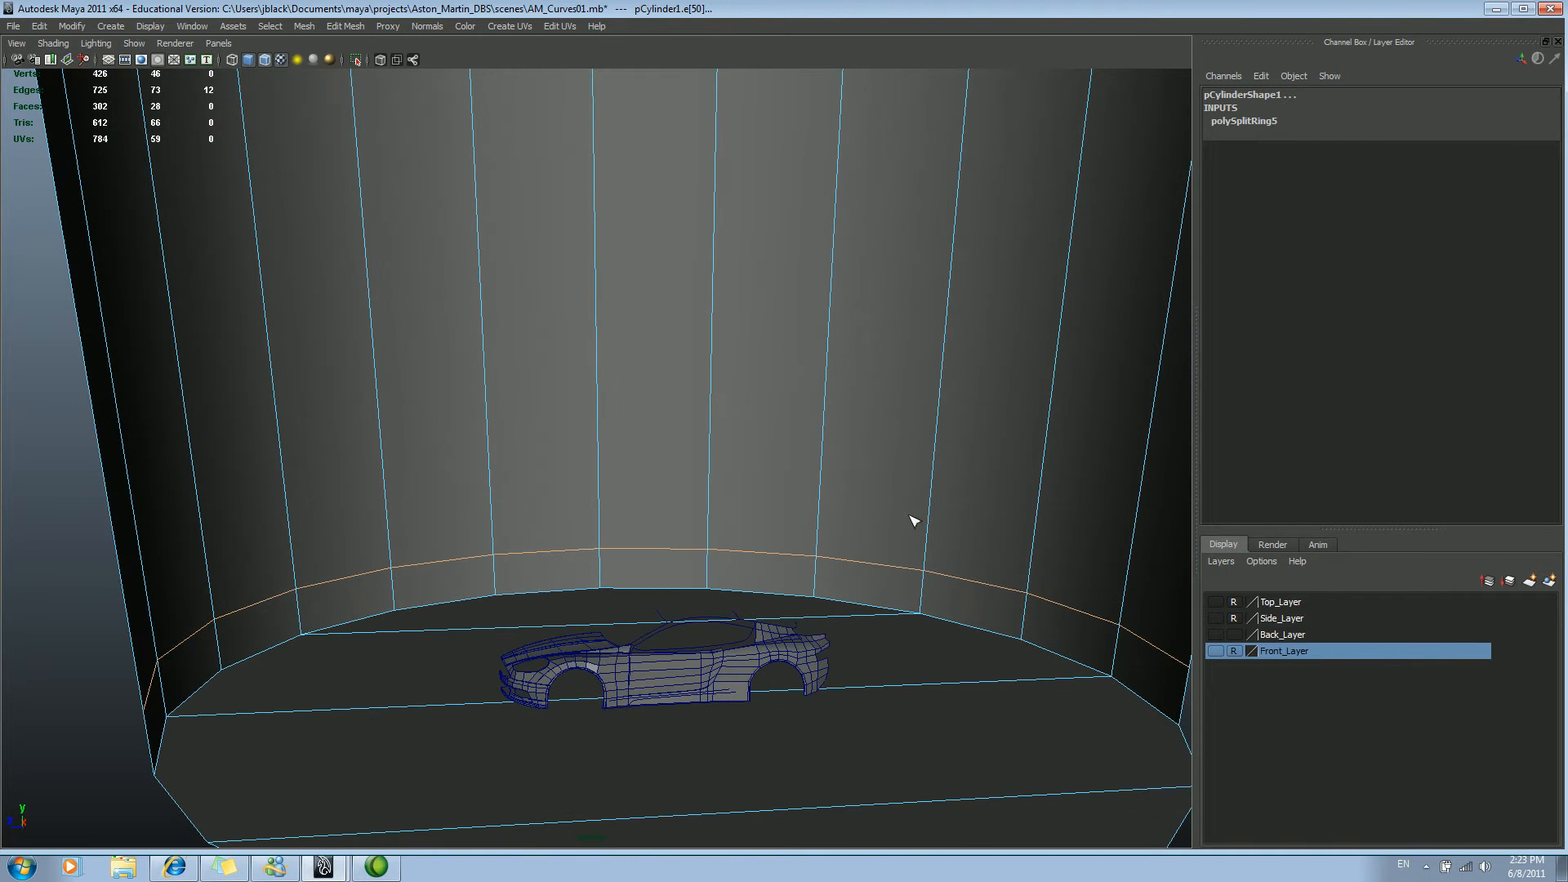
Step: Insert another edge loop around the backdrop's wall, above the existing loop near the floor
click(952, 476)
alt+drag(798, 493, 663, 490)
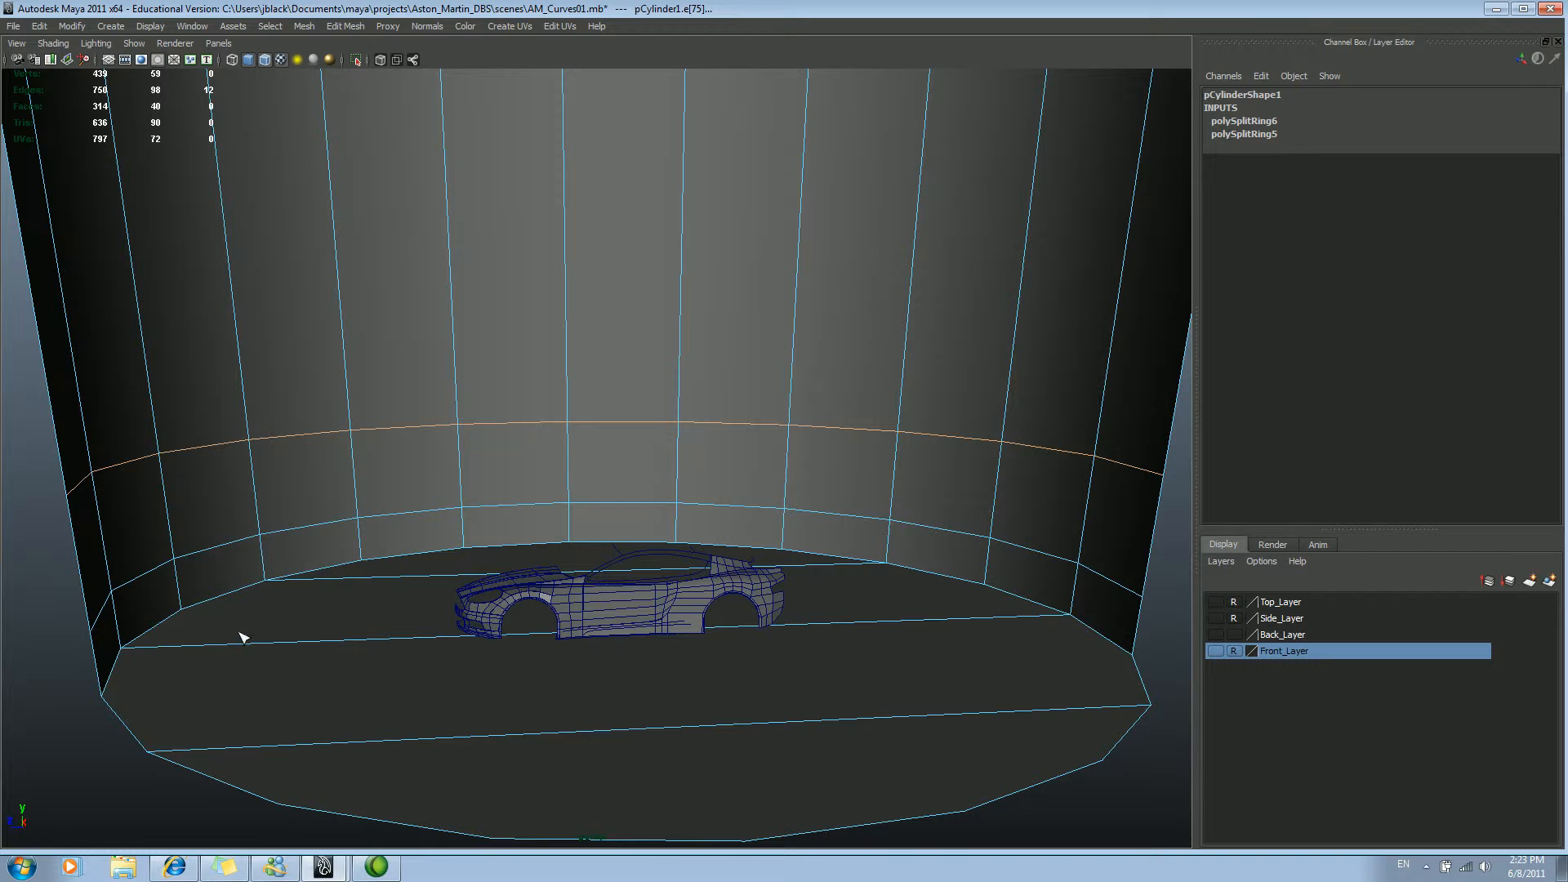
Step: Extrude all floor faces of the backdrop, scale them inward to leave a ring around the floor, and preview the smoothed form
click(497, 771)
shift+click(476, 690)
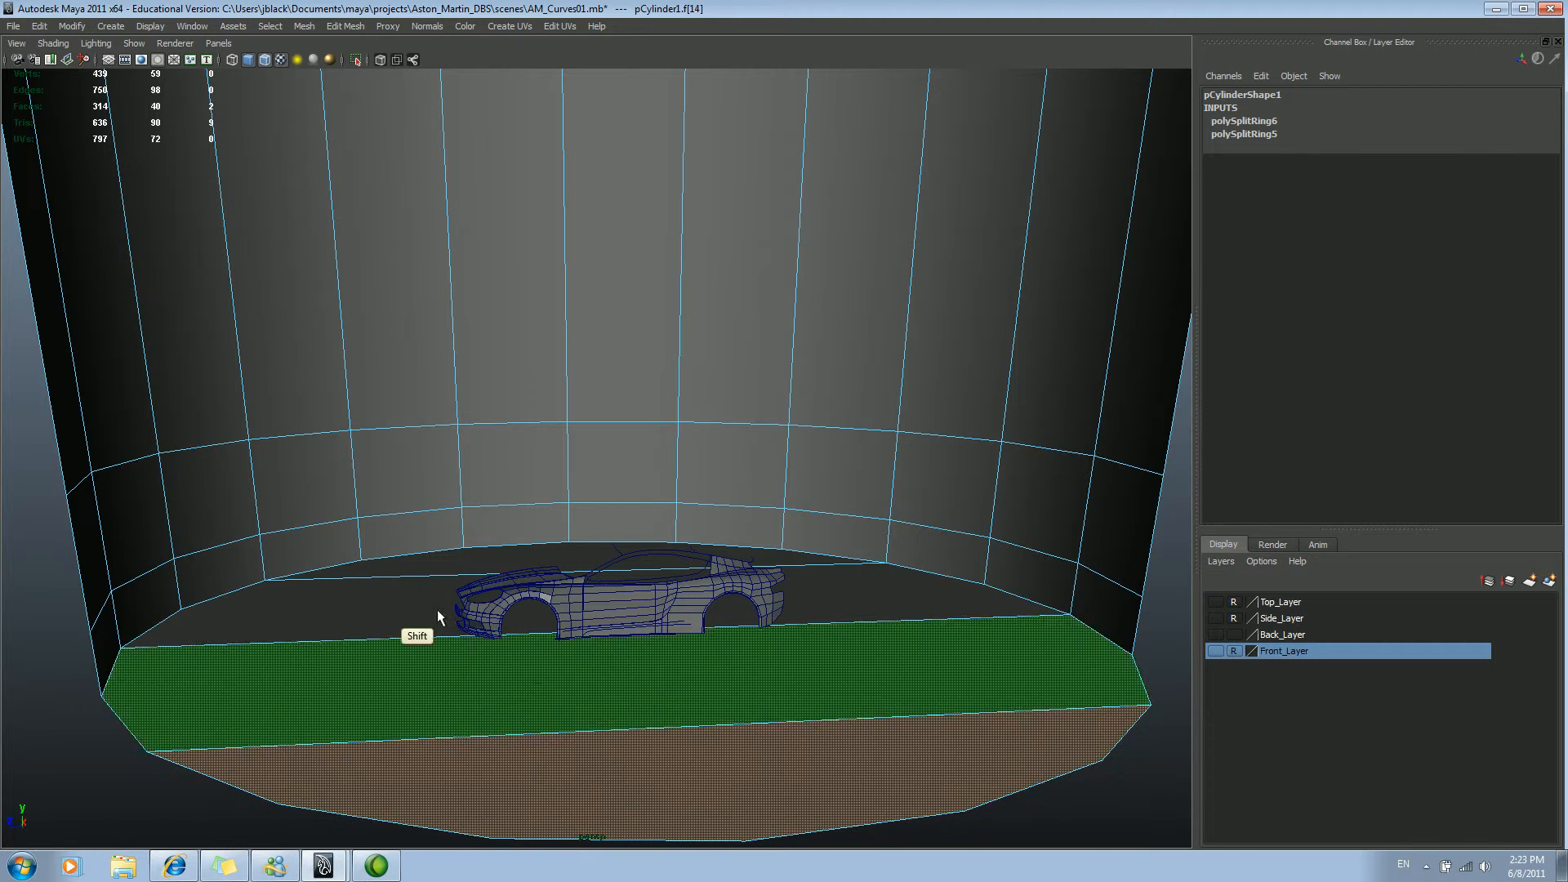
shift+click(458, 608)
shift+click(458, 555)
shift+right_drag(636, 574, 646, 605)
drag(622, 633, 587, 597)
key(1)
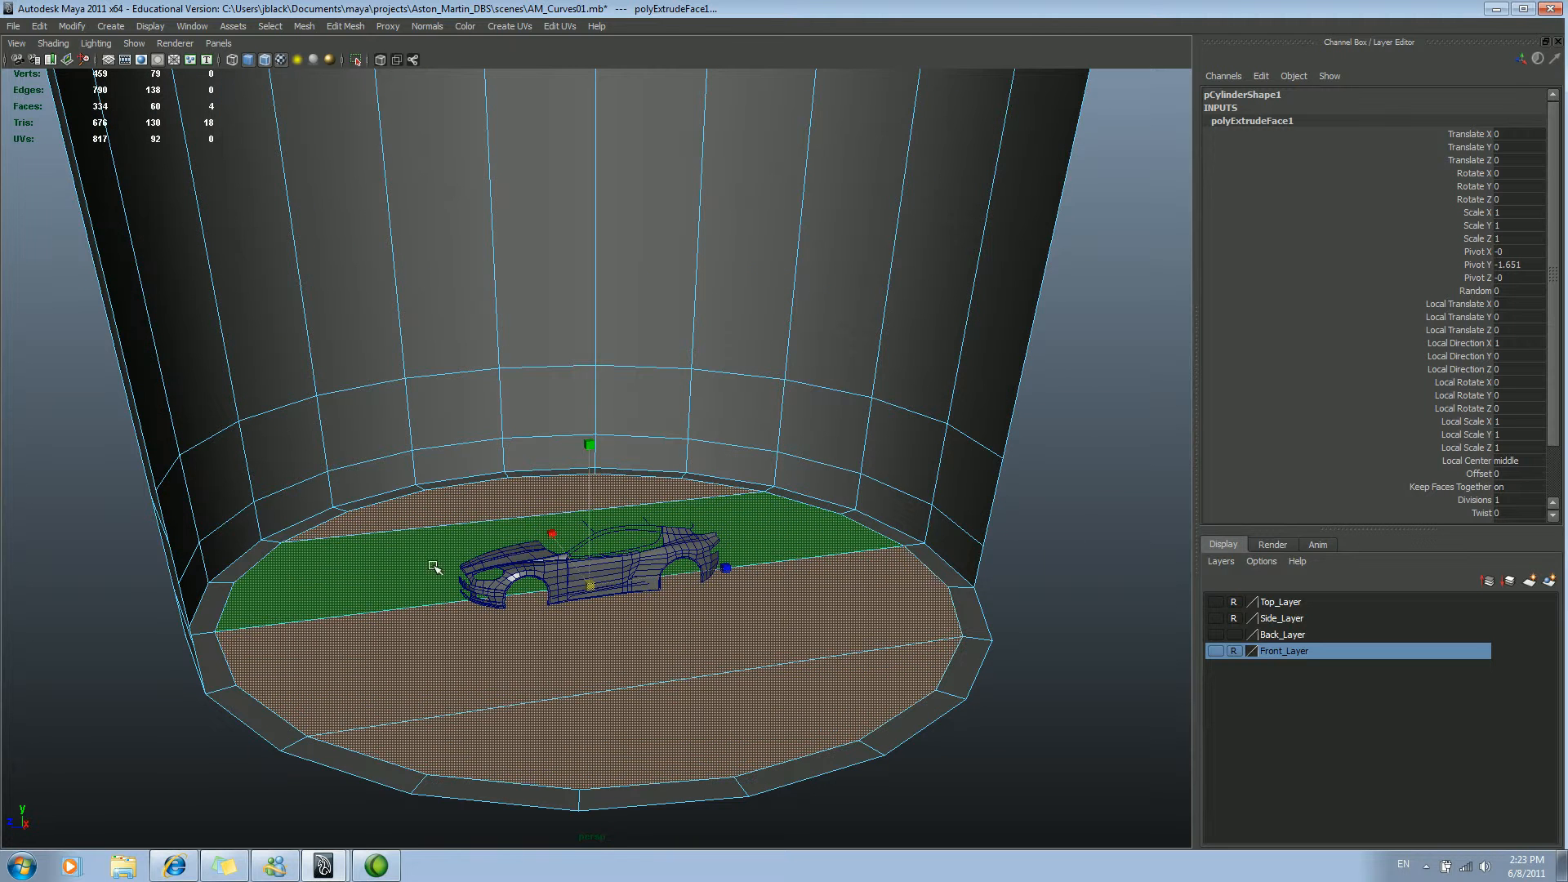
drag(592, 586, 491, 576)
key(3)
key(1)
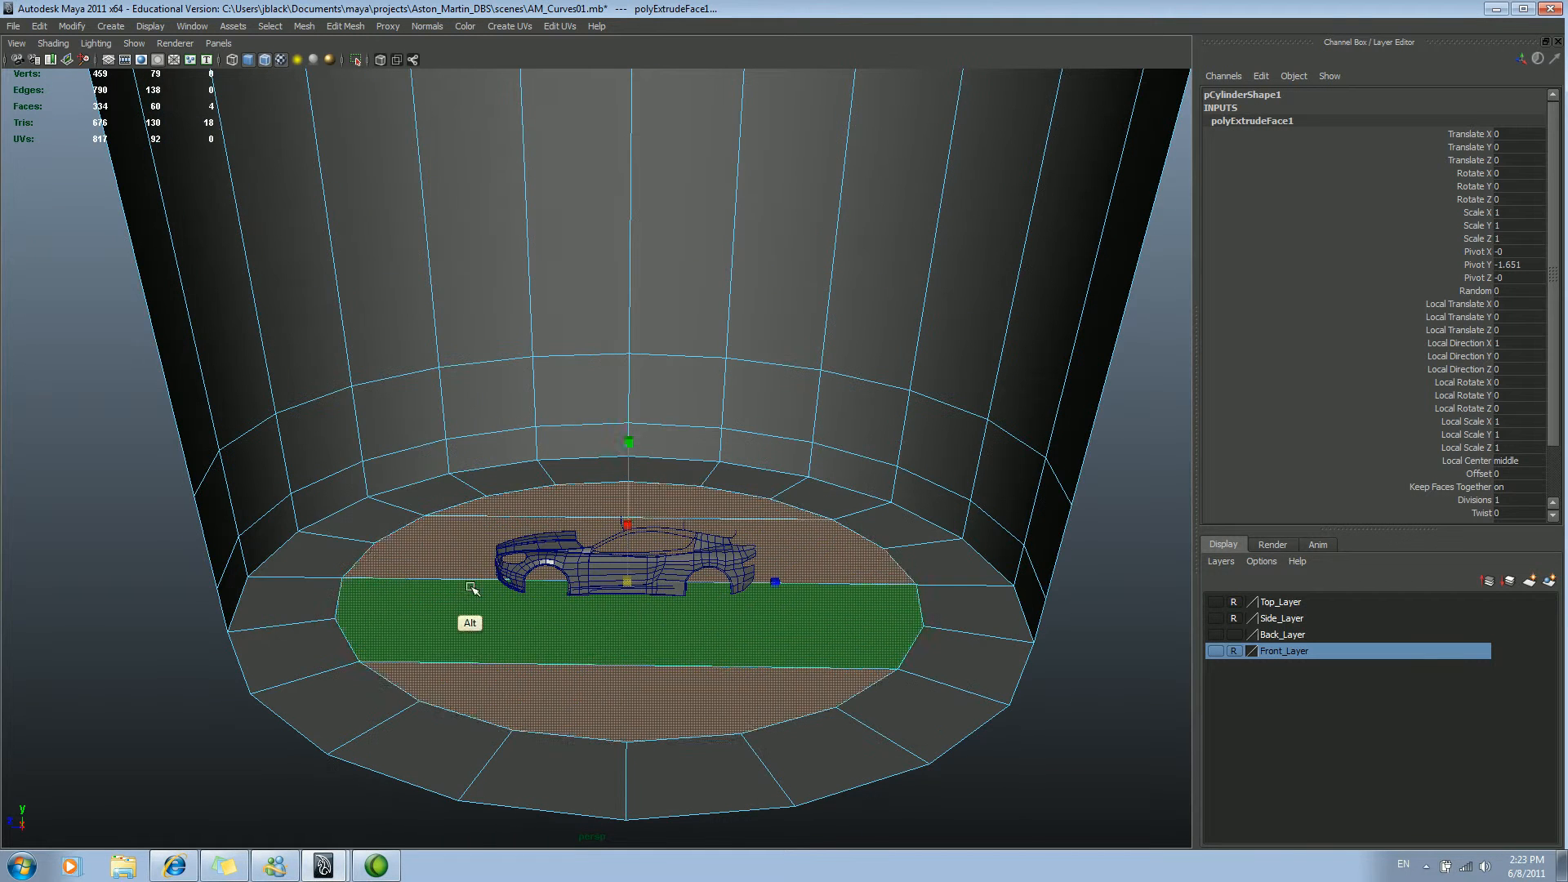
Step: Delete the edge loop where the backdrop's wall meets the floor and display the mesh smoothed
click(479, 588)
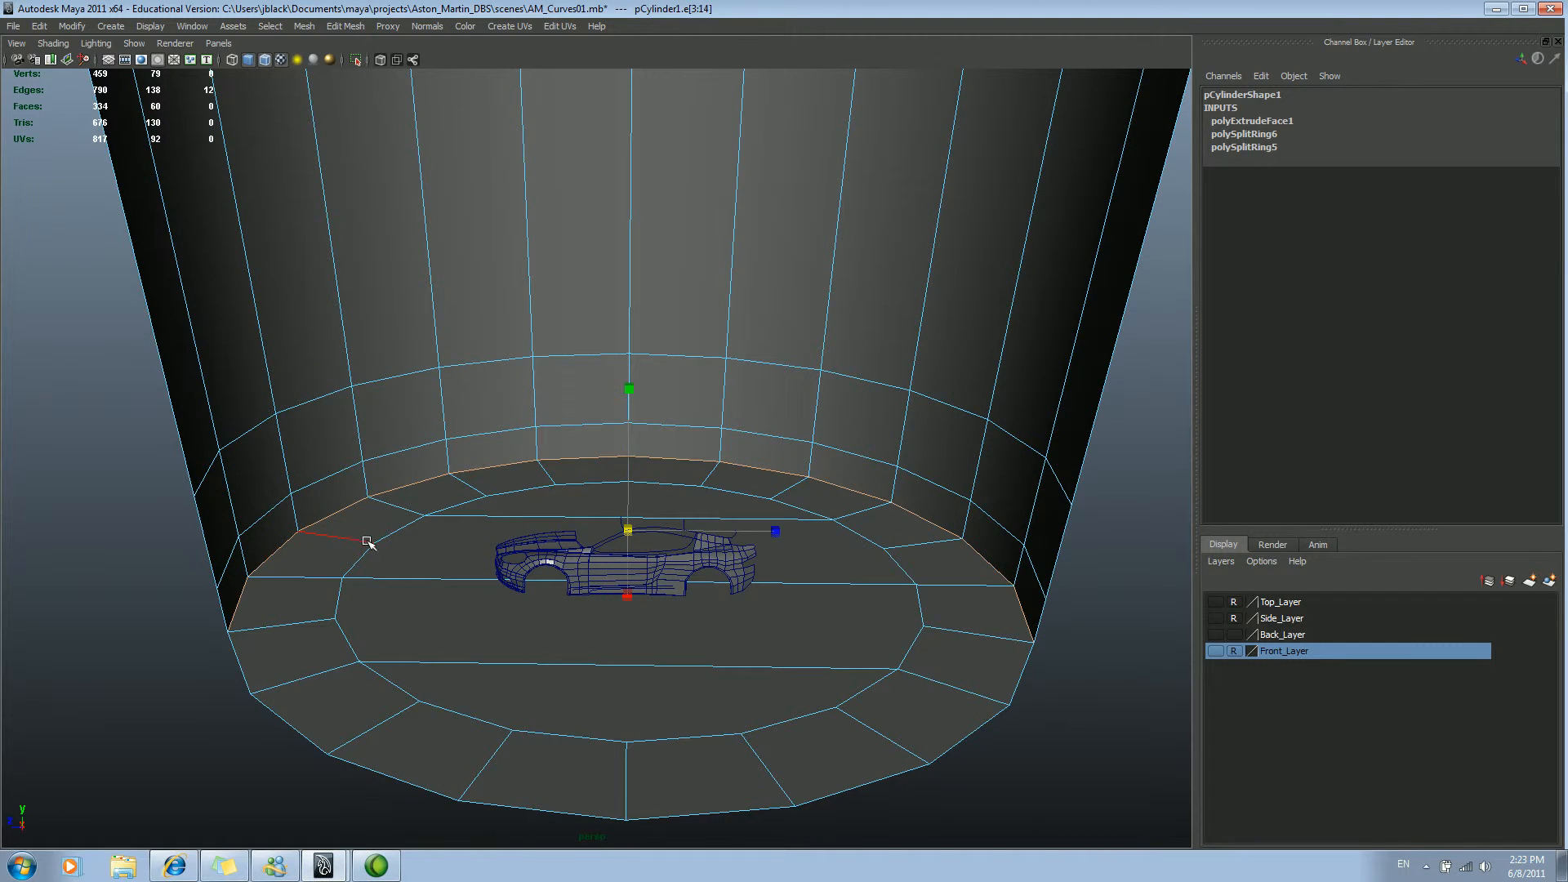
key(Delete)
key(3)
Step: Examine the smoothed curve between the backdrop's wall and floor from several angles around the car
alt+drag(528, 539, 487, 462)
alt+right_drag(487, 462, 890, 576)
alt+middle_drag(798, 539, 779, 512)
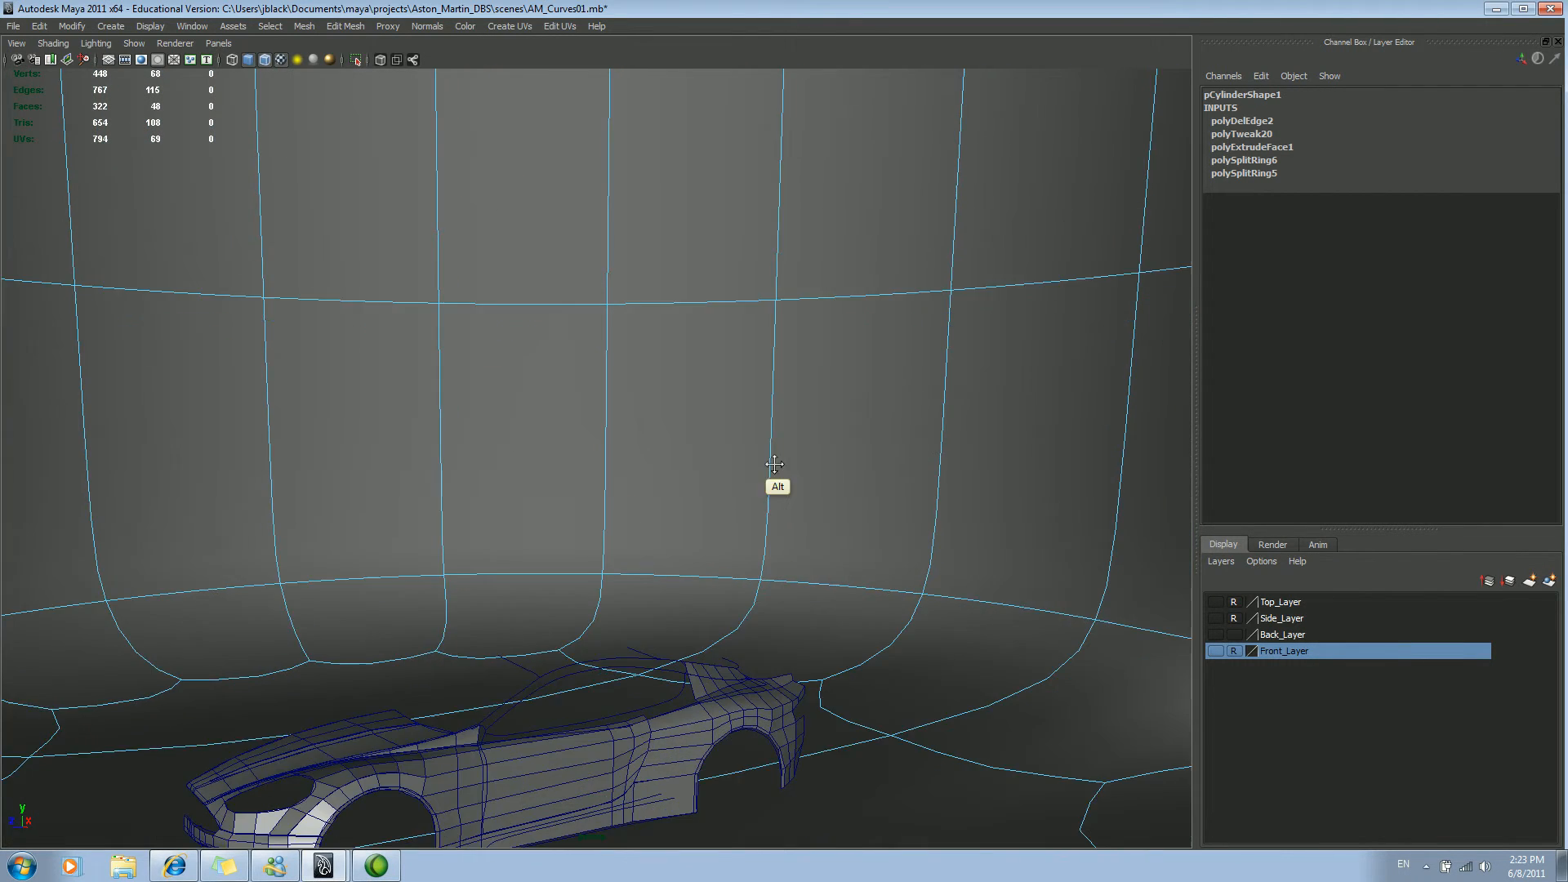
alt+right_drag(779, 512, 676, 543)
alt+drag(675, 542, 742, 566)
alt+right_drag(743, 567, 816, 569)
alt+drag(792, 597, 700, 424)
alt+drag(594, 580, 340, 493)
alt+drag(539, 518, 347, 585)
Step: Insert an edge loop through the sloped faces between the backdrop's wall and the inner floor
key(y)
drag(279, 535, 263, 536)
alt+drag(424, 511, 291, 582)
alt+drag(456, 441, 488, 420)
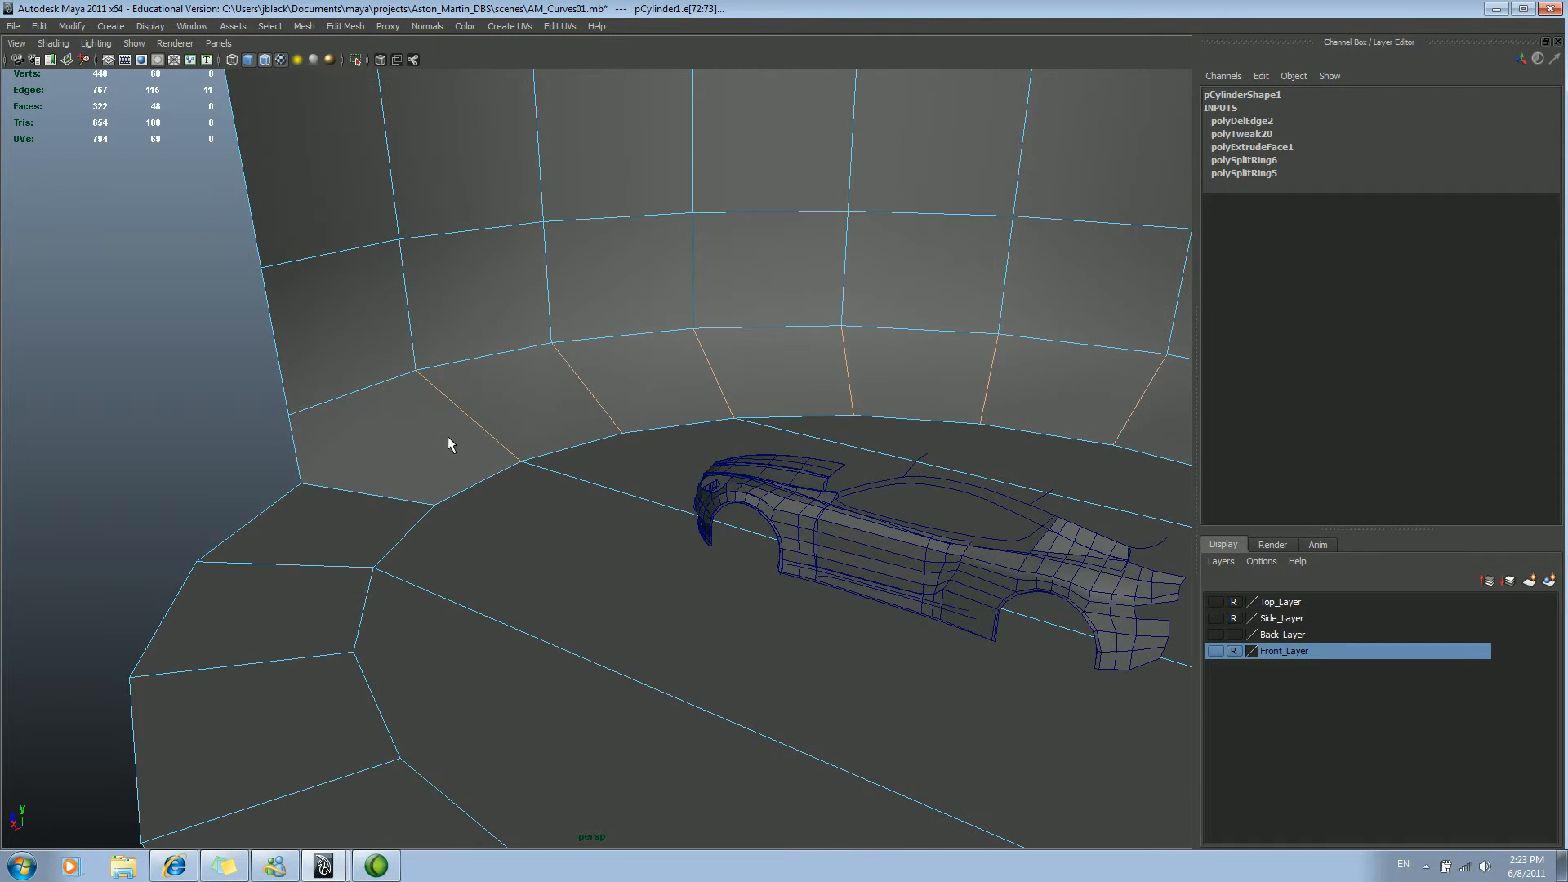
key(g)
drag(467, 416, 467, 416)
Step: Split the faces at both ends of the new edge loop to connect it to the backdrop's lower corners
shift+right_drag(424, 433, 347, 440)
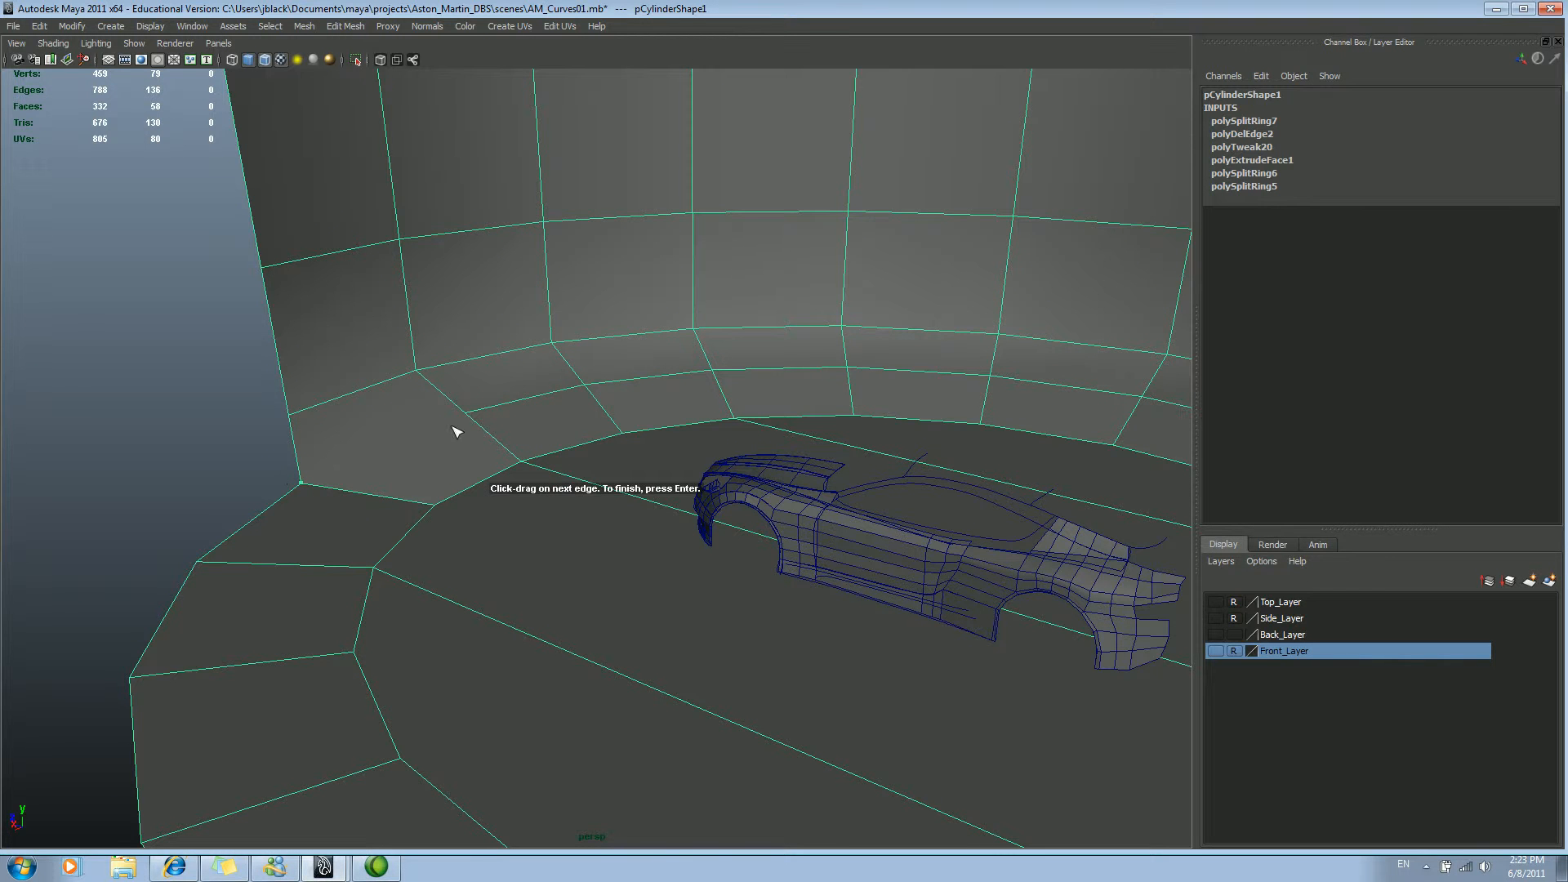
key(Return)
alt+drag(449, 470, 484, 442)
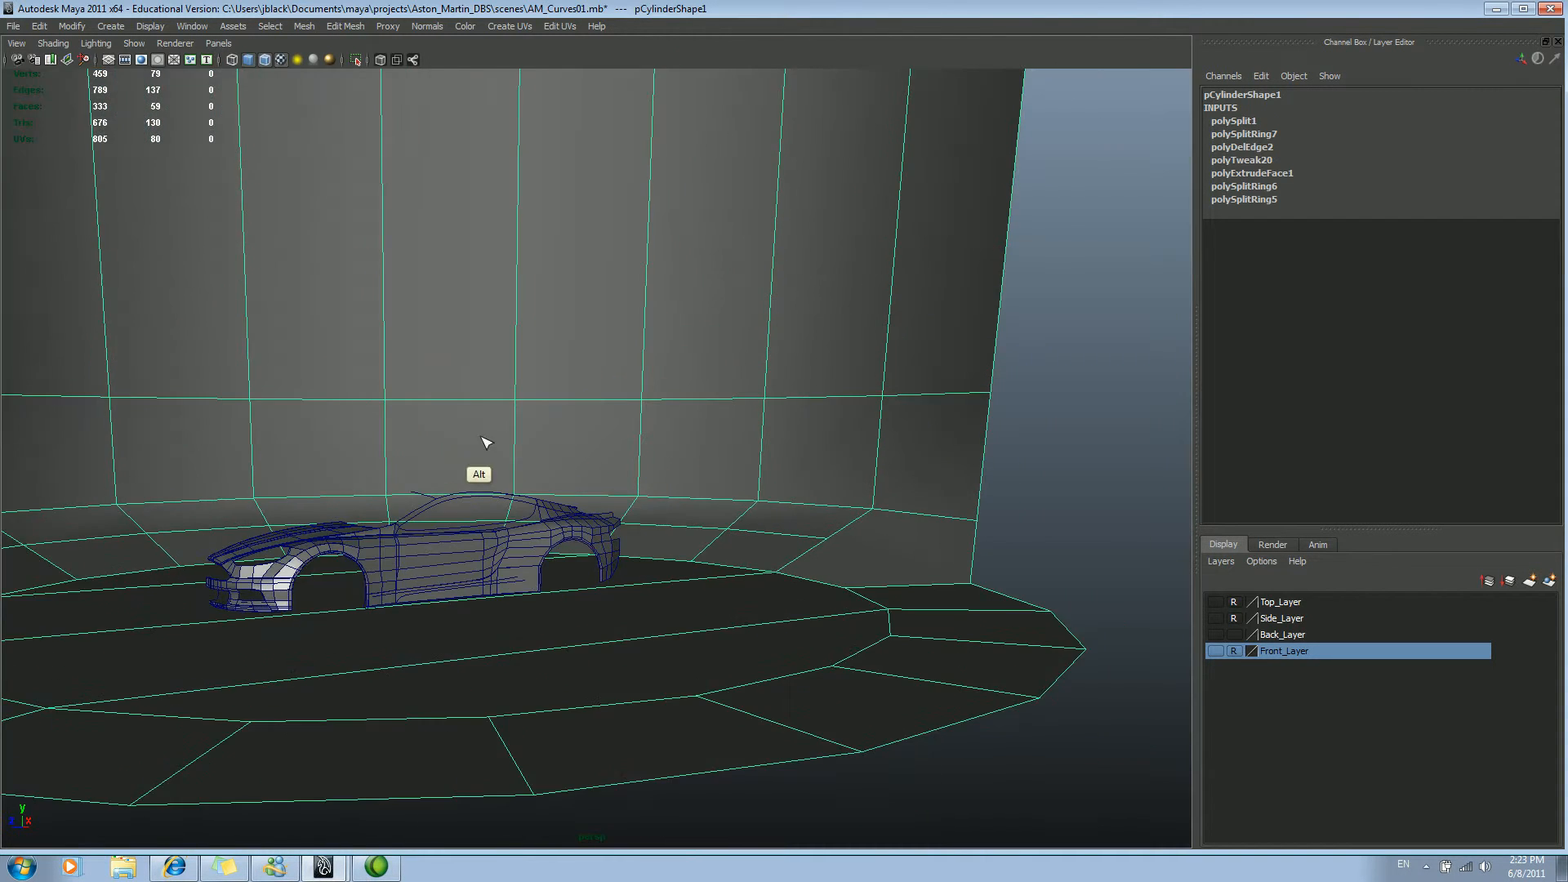
click(973, 564)
key(Return)
Step: Delete the backdrop's construction history and display the mesh smoothed
alt+drag(748, 572, 615, 502)
alt+drag(371, 509, 441, 501)
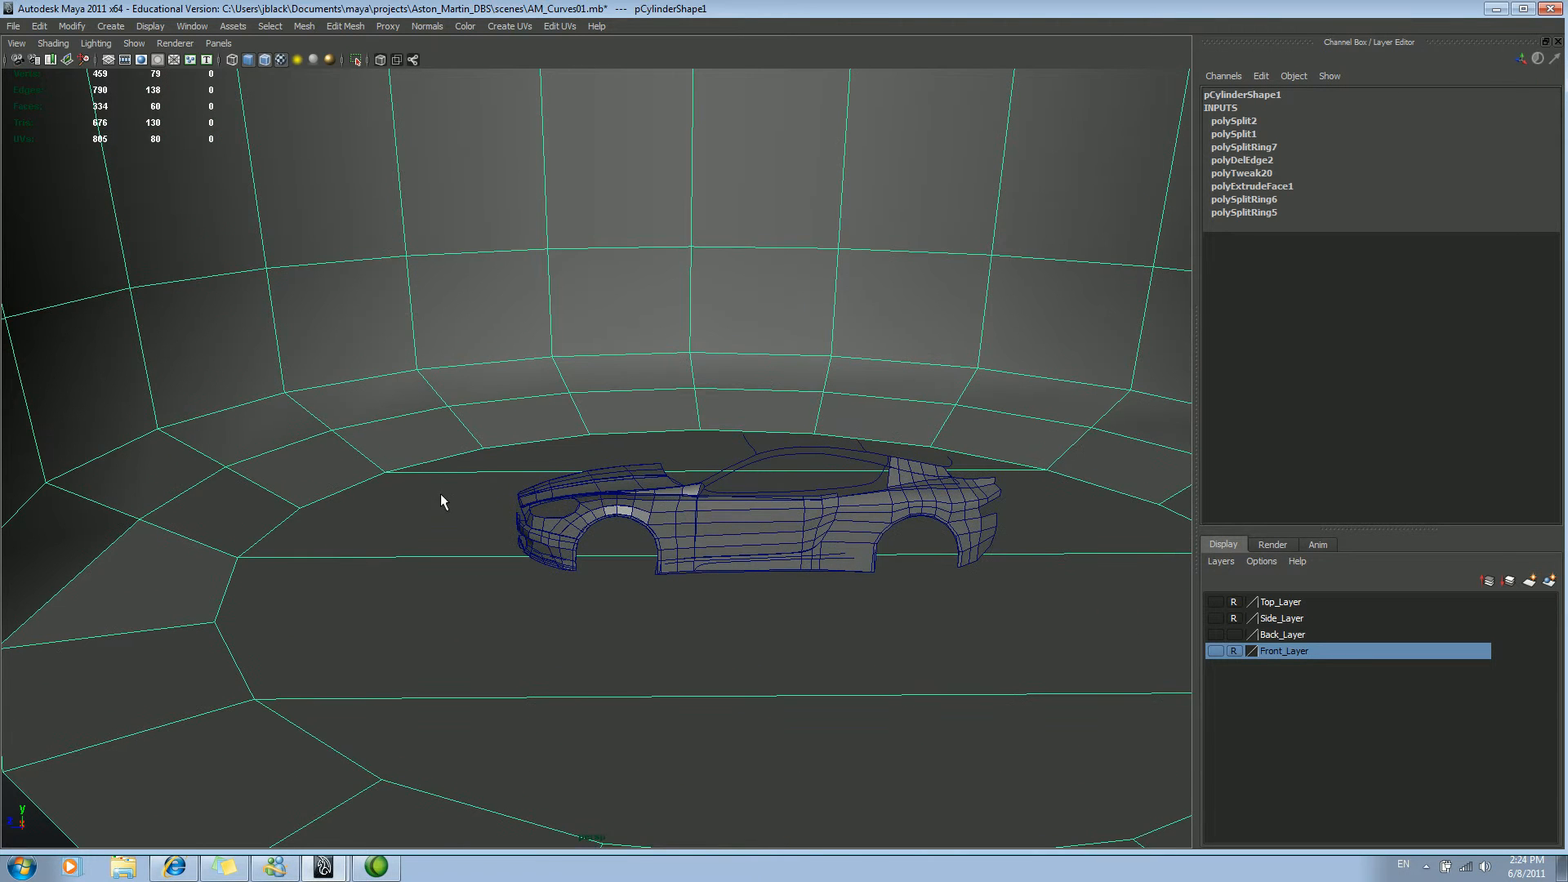
right_drag(440, 529, 437, 542)
alt+drag(438, 542, 489, 498)
ctrl+click(488, 509)
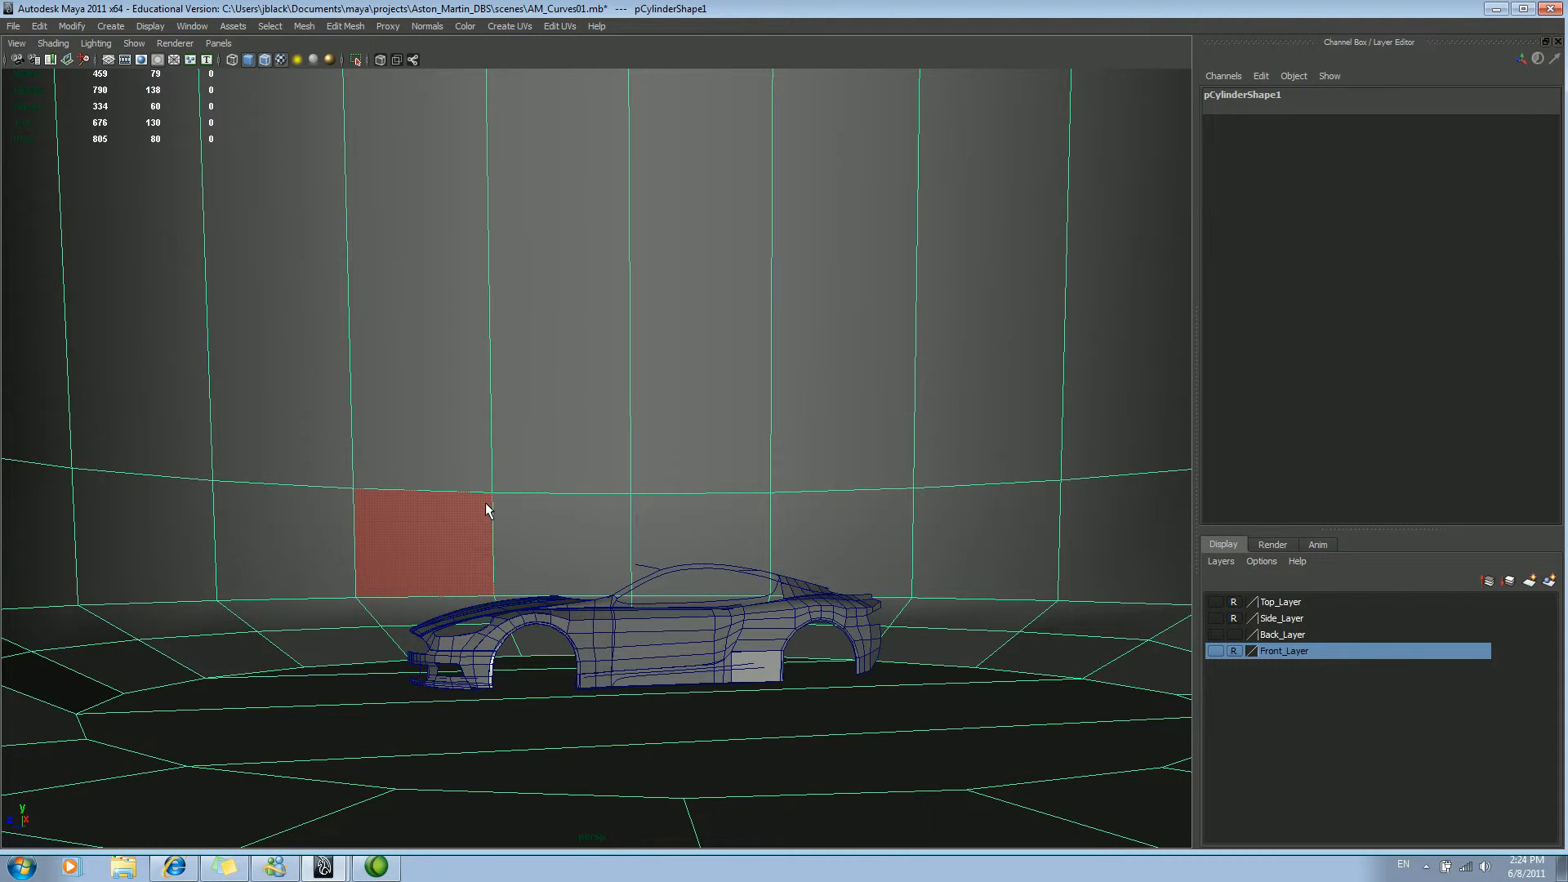
alt+drag(478, 555, 850, 424)
alt+right_drag(850, 424, 361, 476)
click(1034, 564)
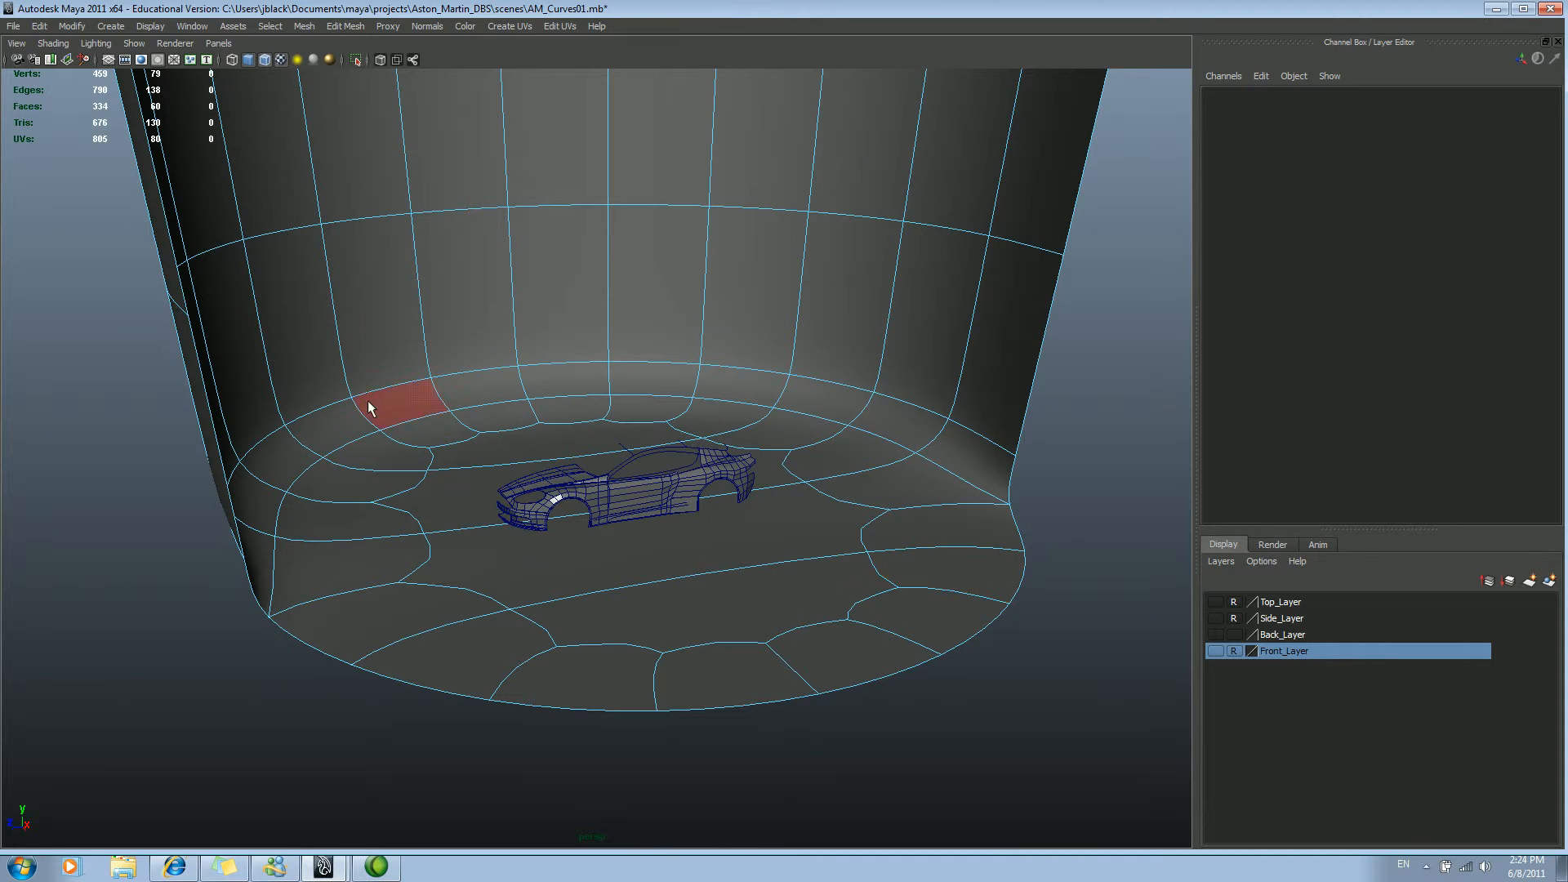
Step: Turn off the wireframe overlay on shaded objects and deselect the backdrop
click(439, 590)
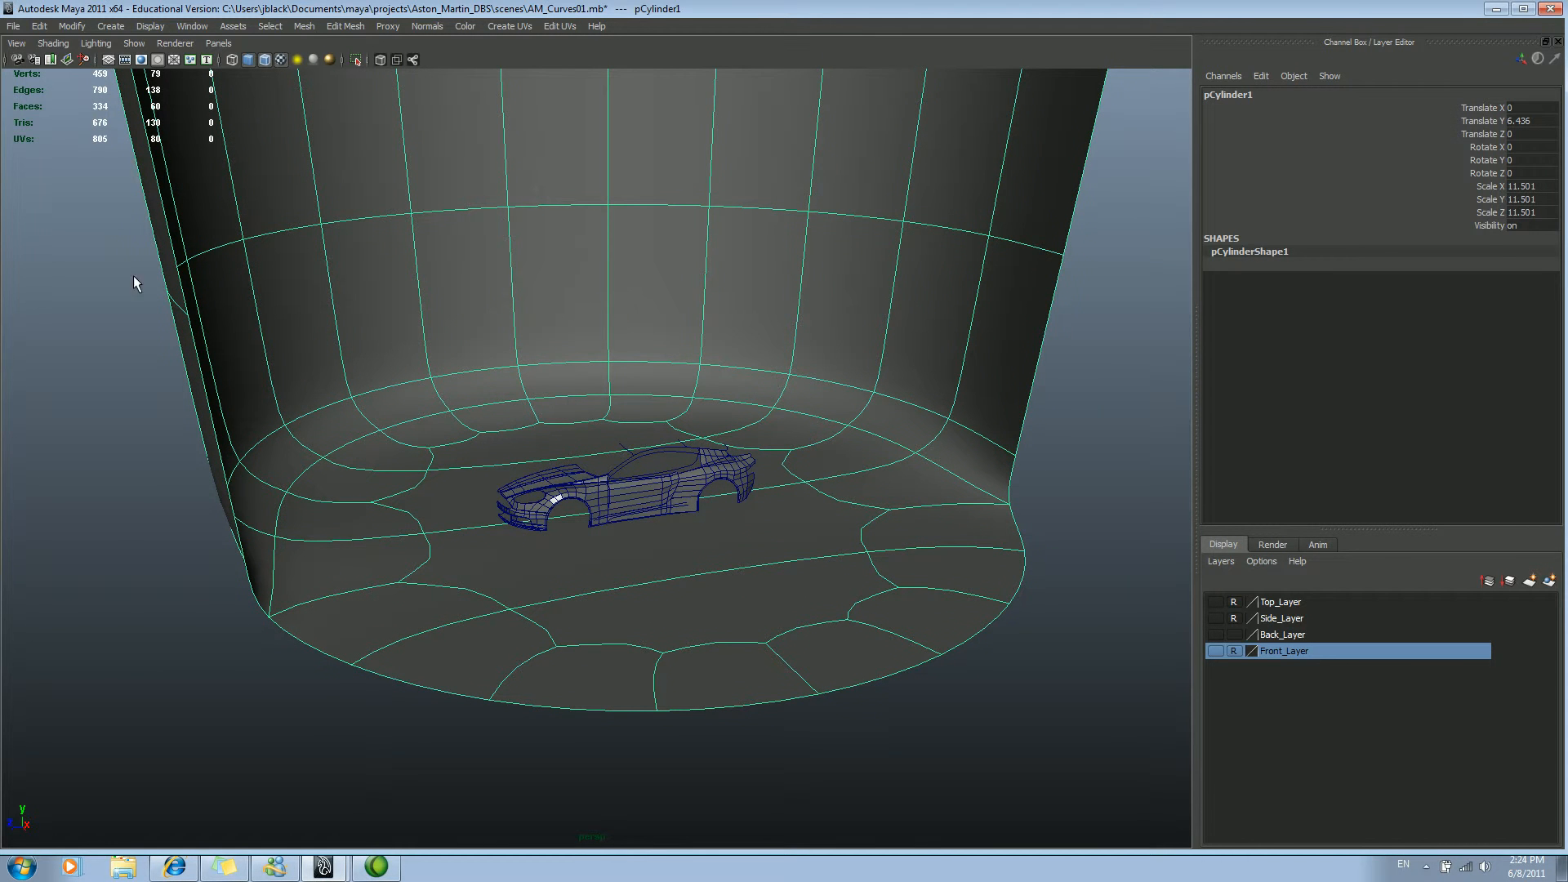
click(264, 60)
click(1008, 610)
Step: Examine the car body against the smooth seamless backdrop from close up and from different angles
mouse_move(907, 609)
alt+mouse_down()
mouse_move(829, 610)
mouse_move(733, 543)
alt+mouse_up()
alt+middle_drag(732, 543, 689, 504)
alt+right_drag(487, 464, 1011, 546)
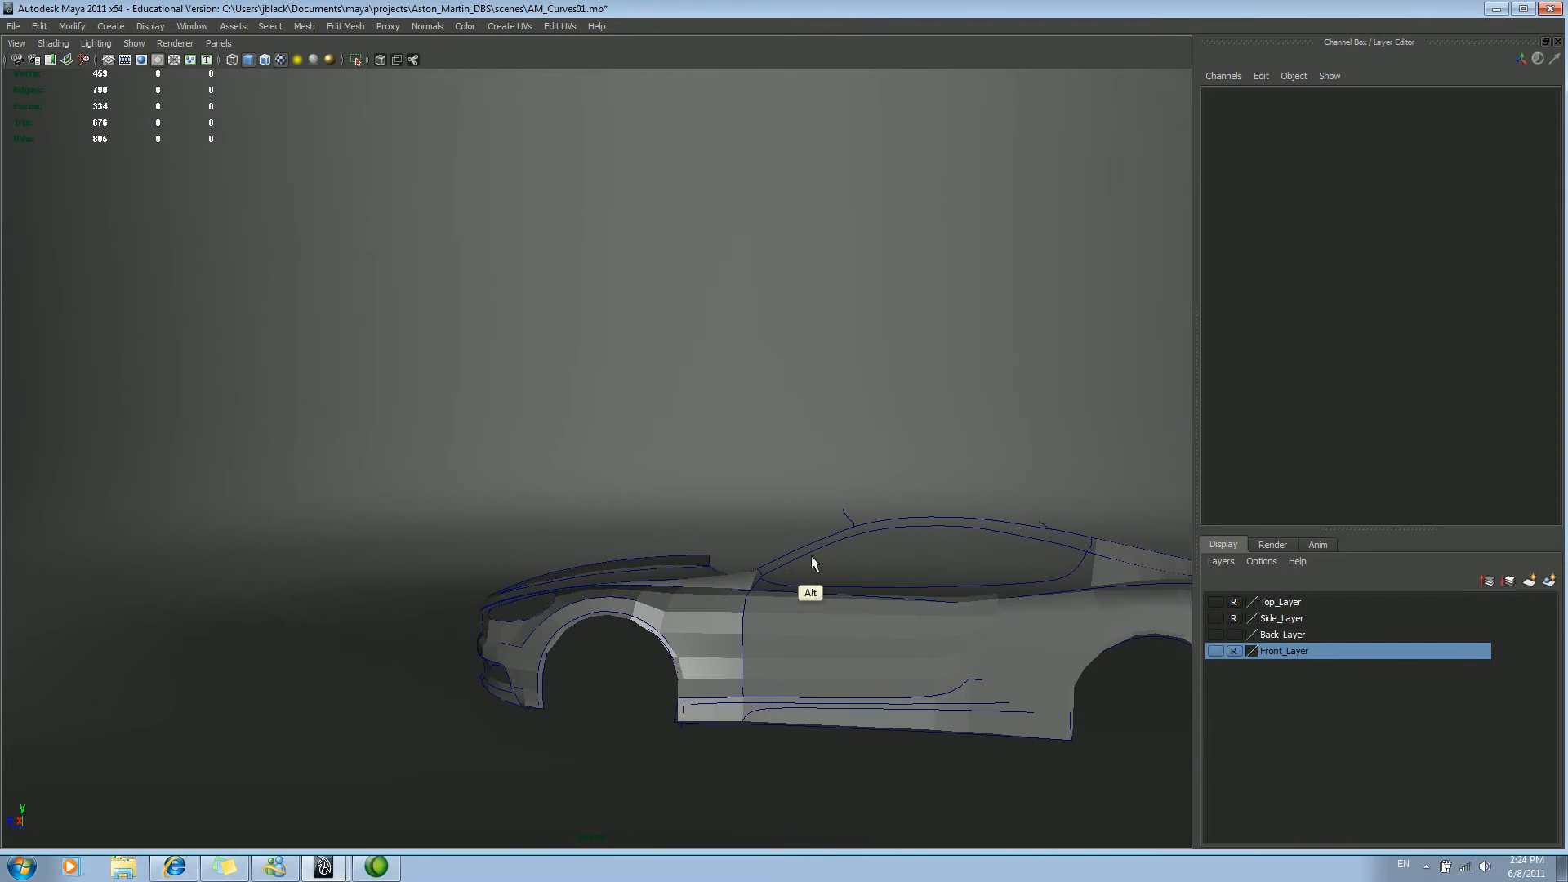
alt+middle_drag(1011, 546, 491, 405)
alt+drag(491, 405, 615, 551)
alt+middle_drag(531, 502, 918, 462)
alt+middle_drag(755, 475, 773, 508)
alt+middle_drag(672, 446, 535, 474)
alt+drag(642, 546, 547, 486)
click(247, 536)
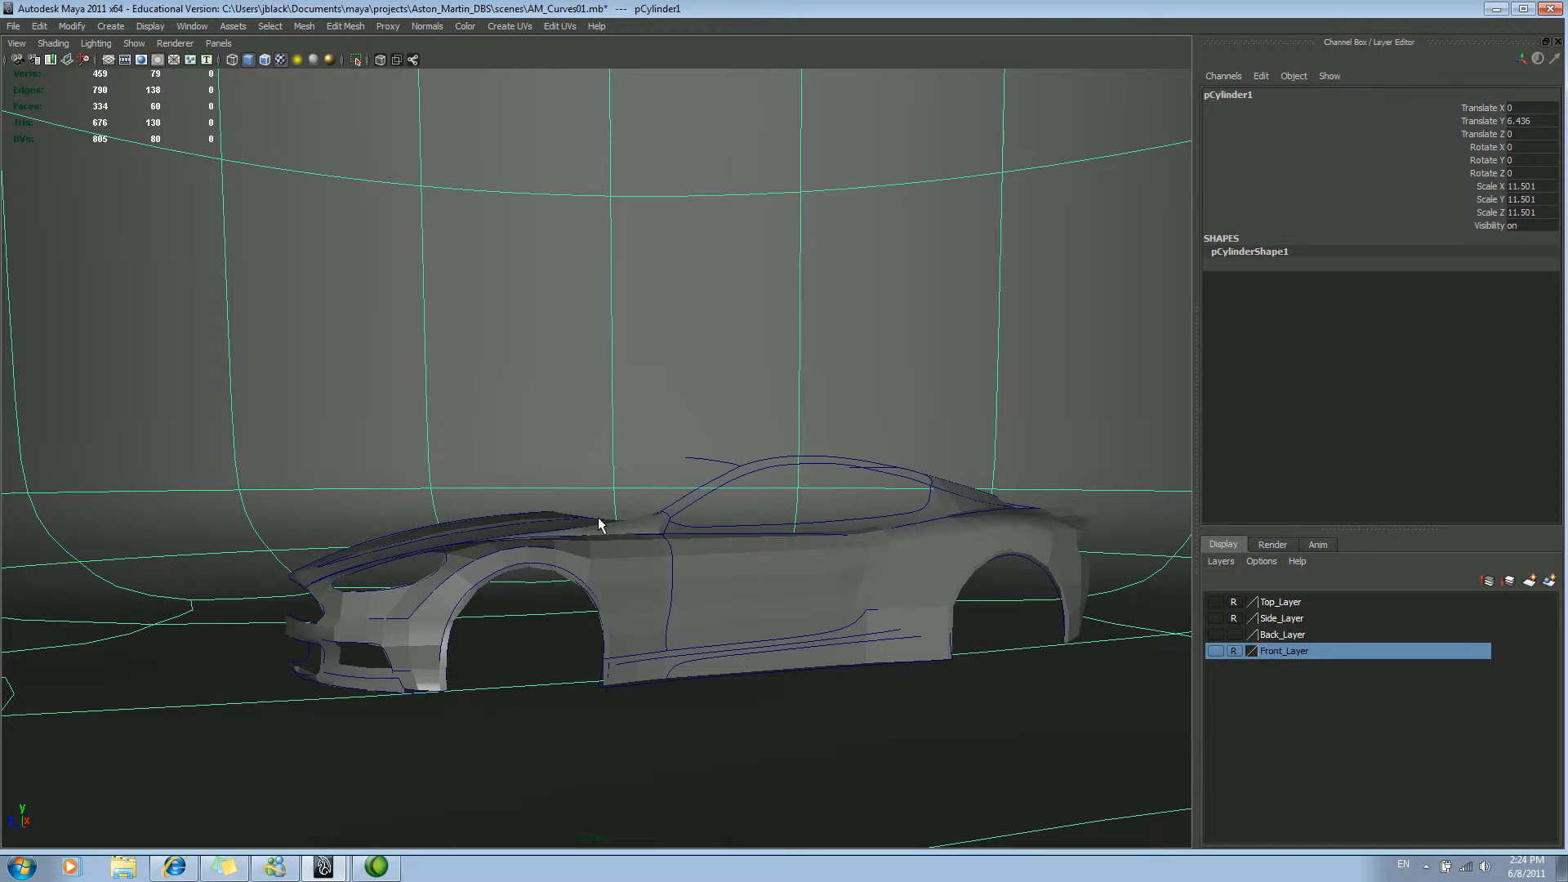
alt+middle_drag(1070, 420, 966, 419)
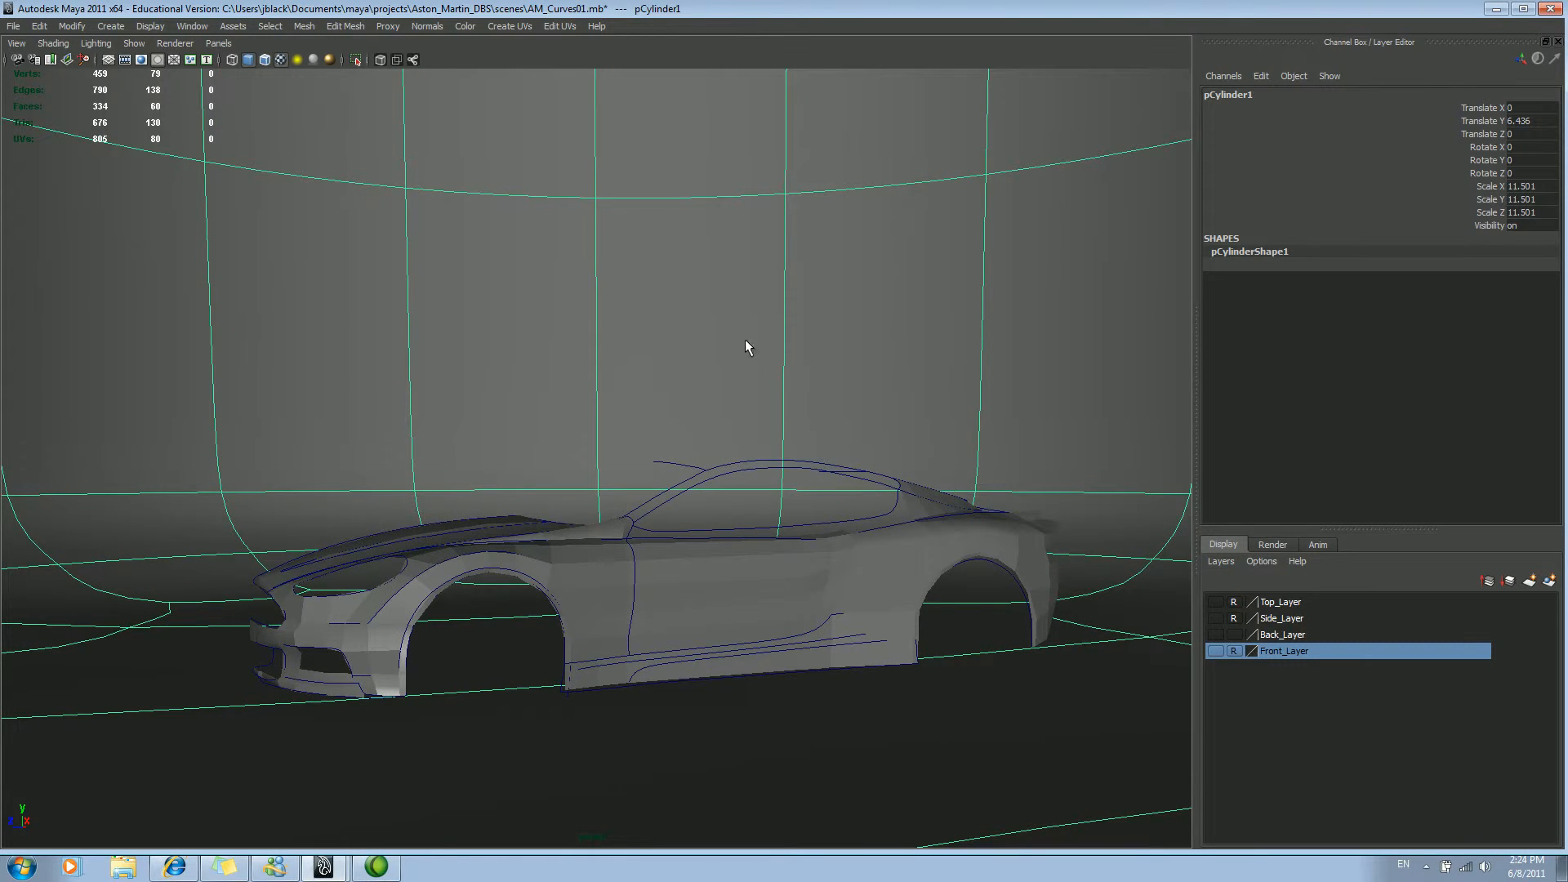
alt+drag(801, 357, 715, 393)
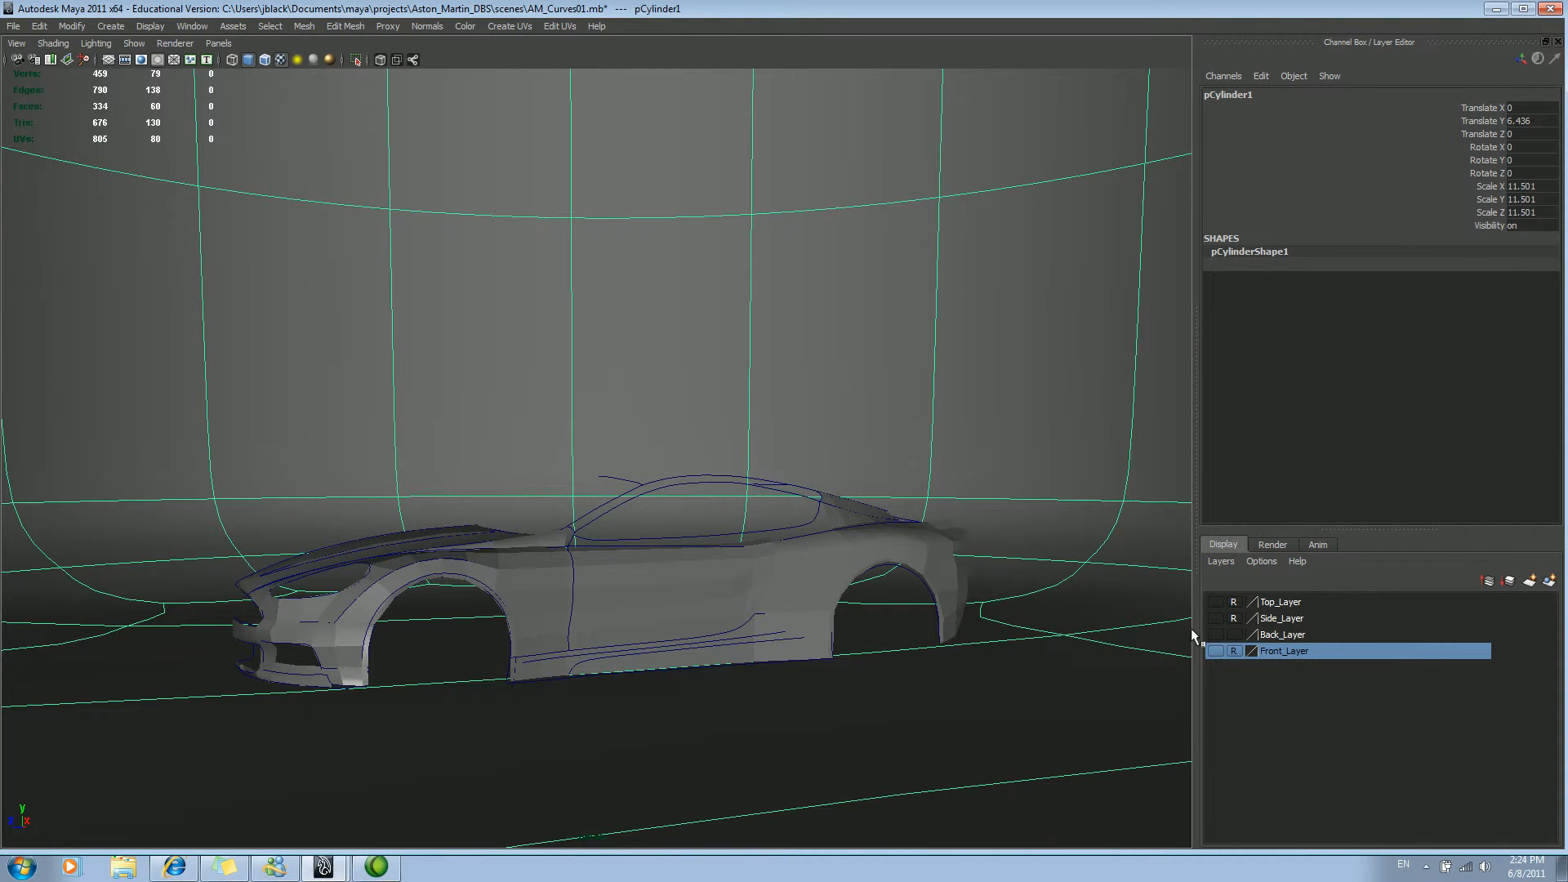
click(1425, 868)
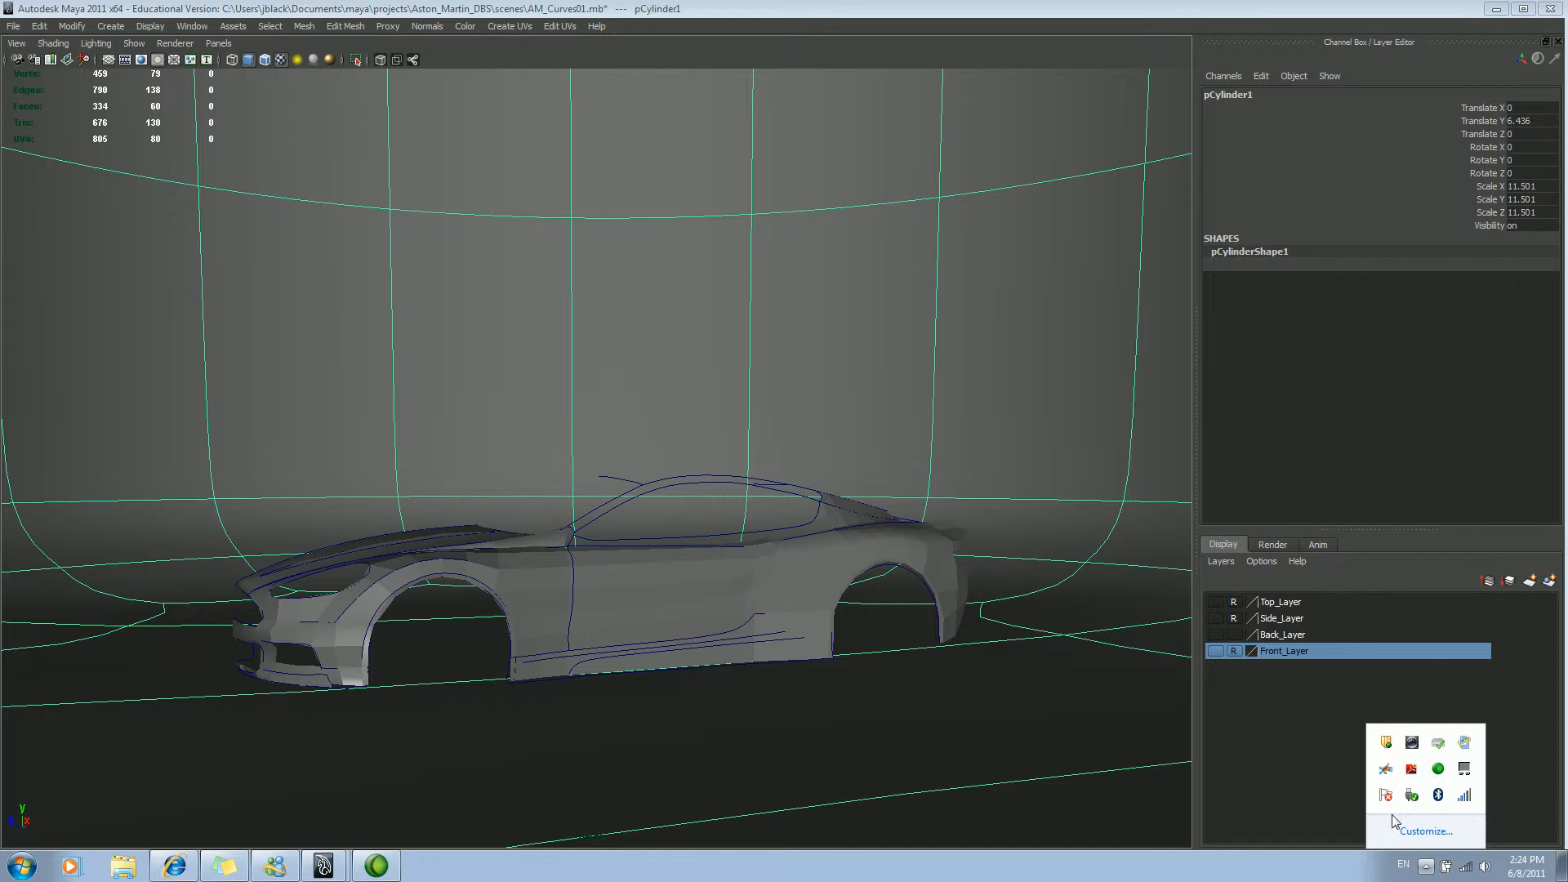
alt+drag(963, 412, 516, 403)
alt+drag(594, 263, 489, 168)
alt+middle_drag(489, 168, 488, 153)
alt+middle_drag(480, 243, 468, 276)
Step: Create a new Lambert material in the Hypershade and assign it to the backdrop
click(193, 28)
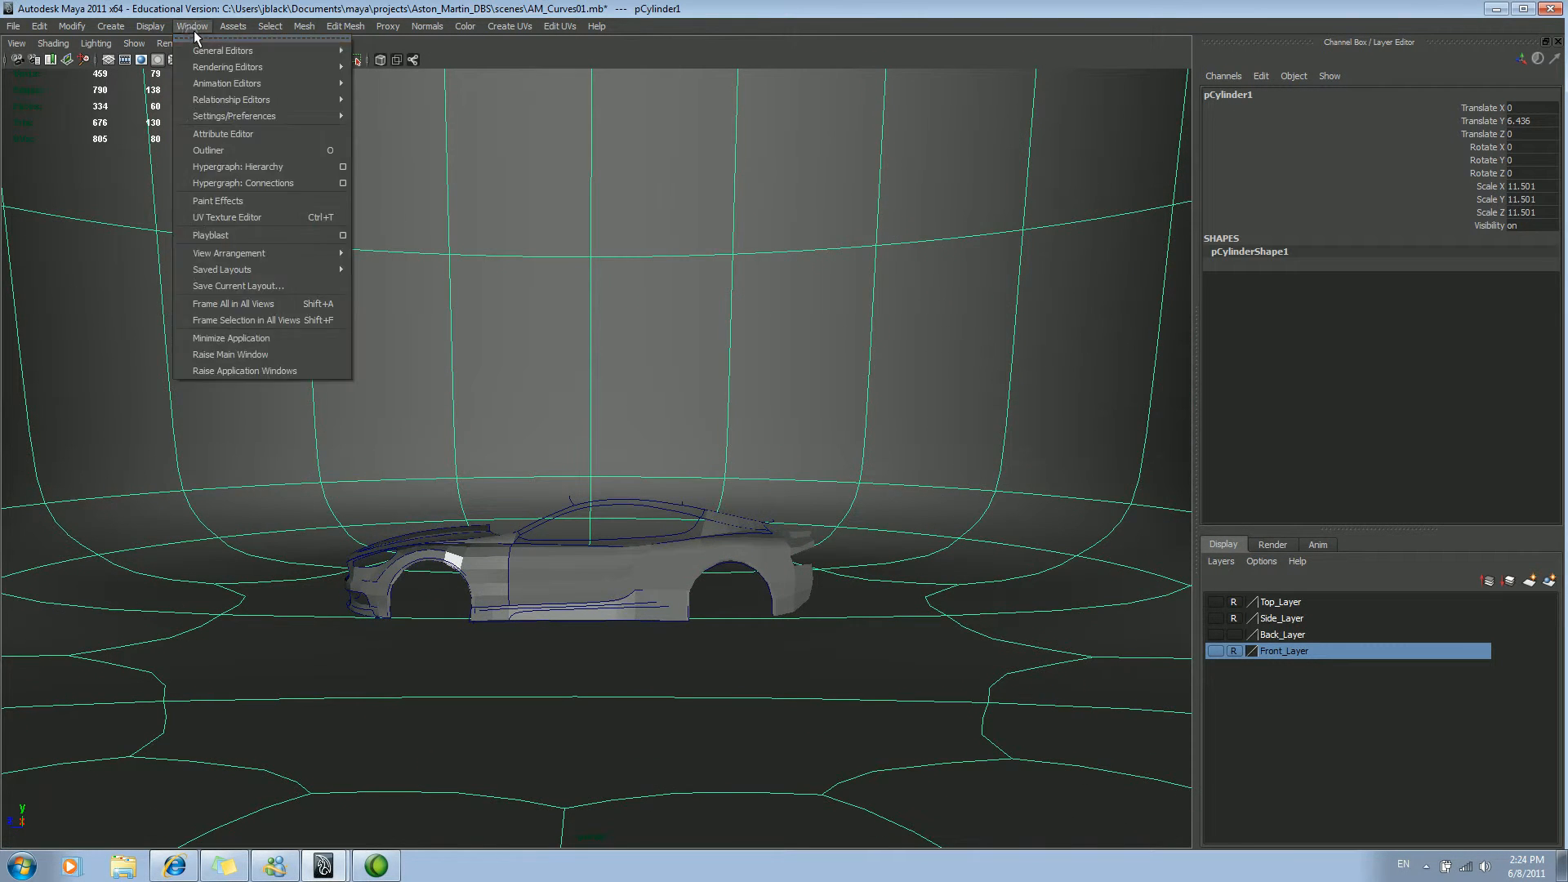
mouse_move(274, 67)
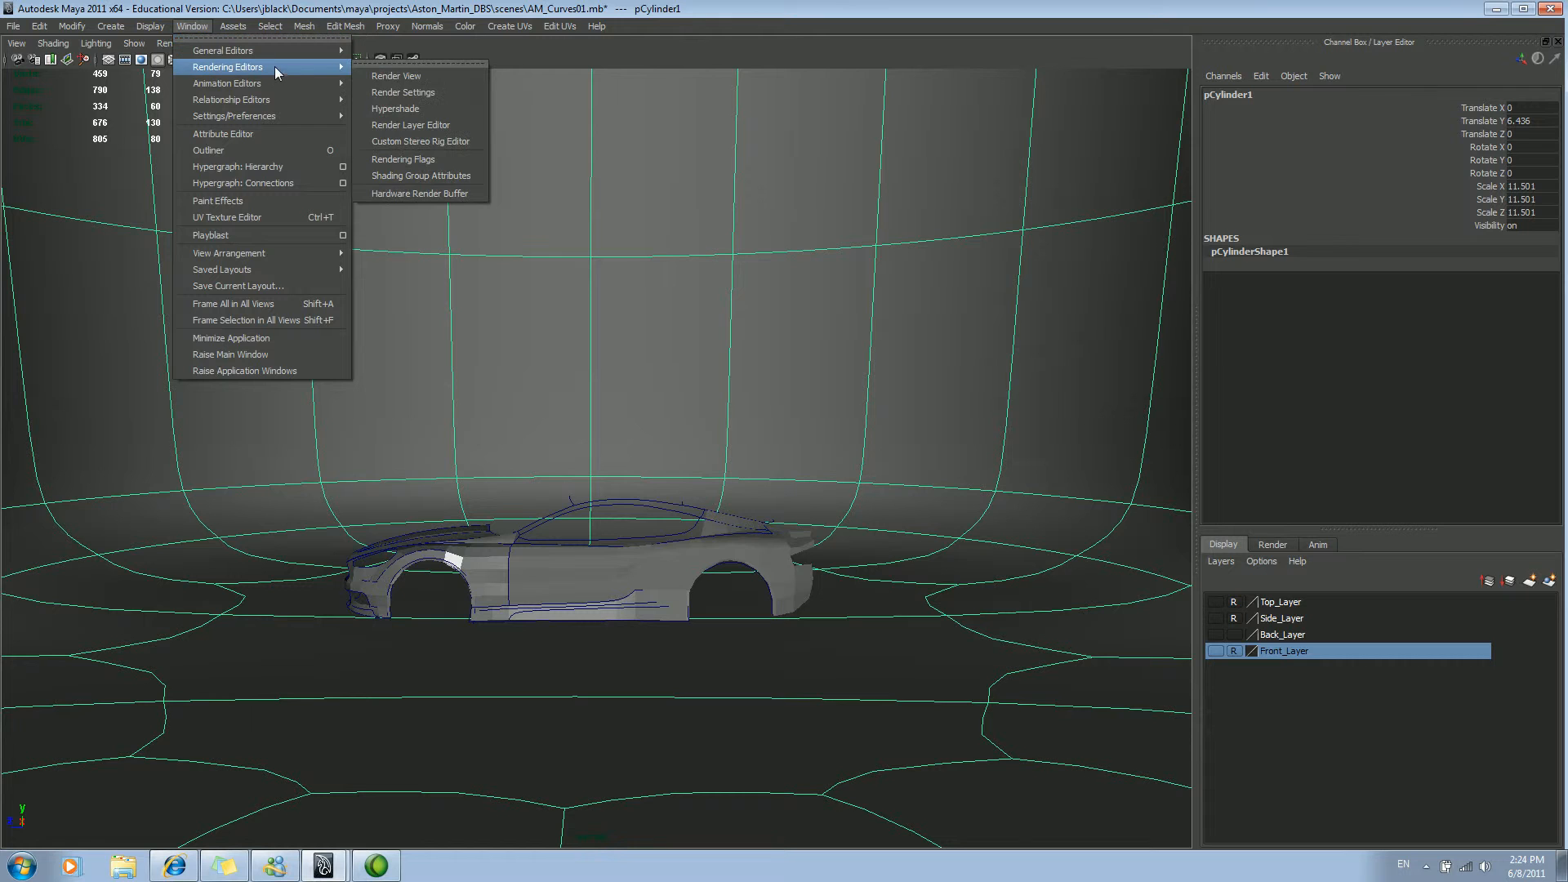
click(432, 111)
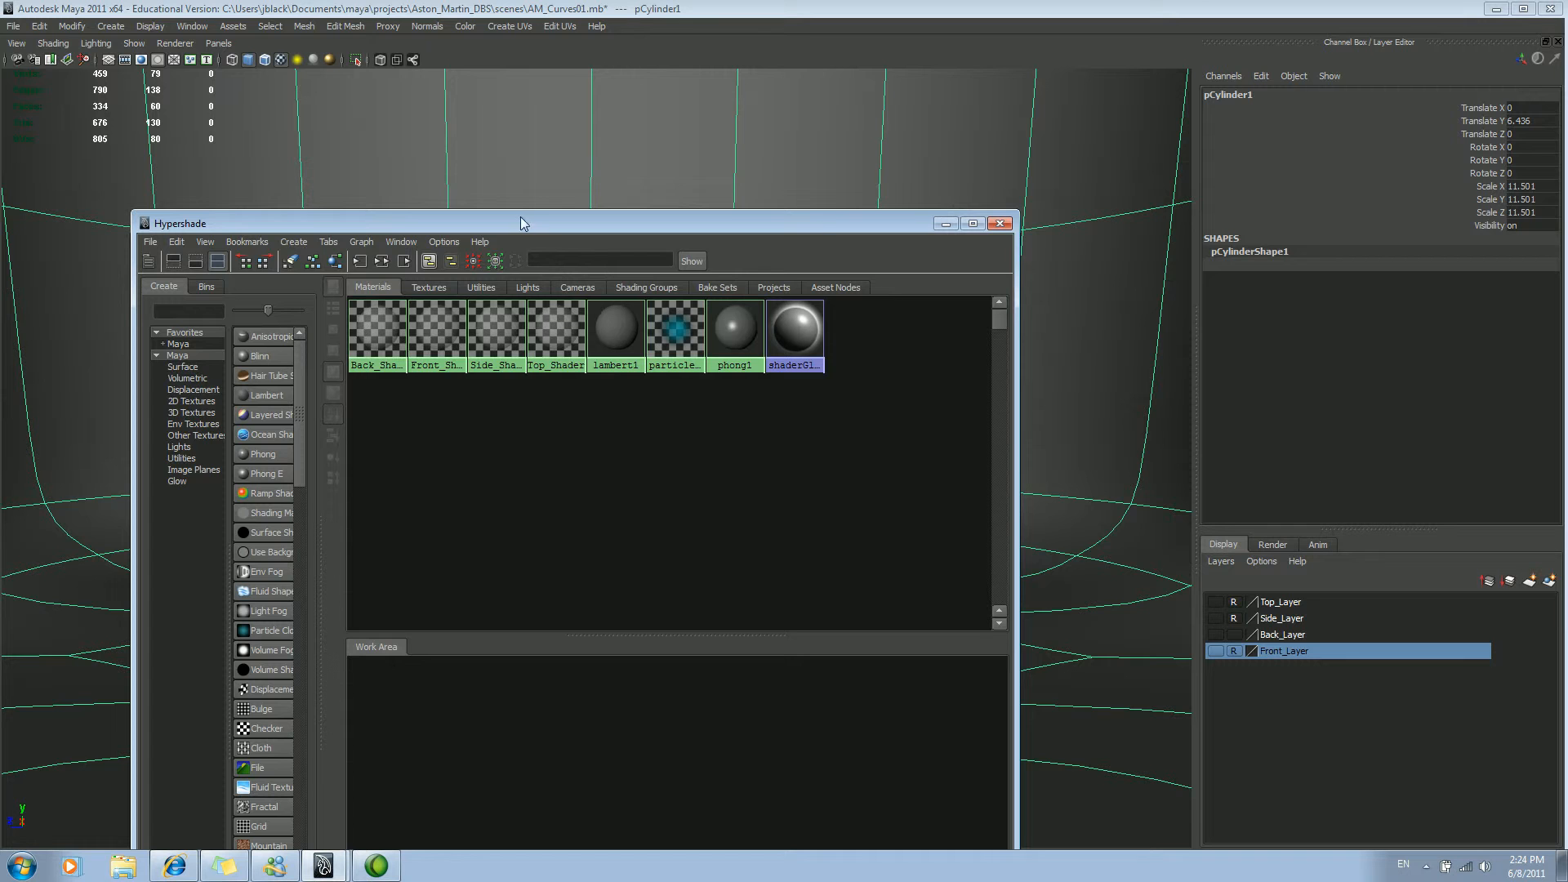
drag(525, 185, 1136, 133)
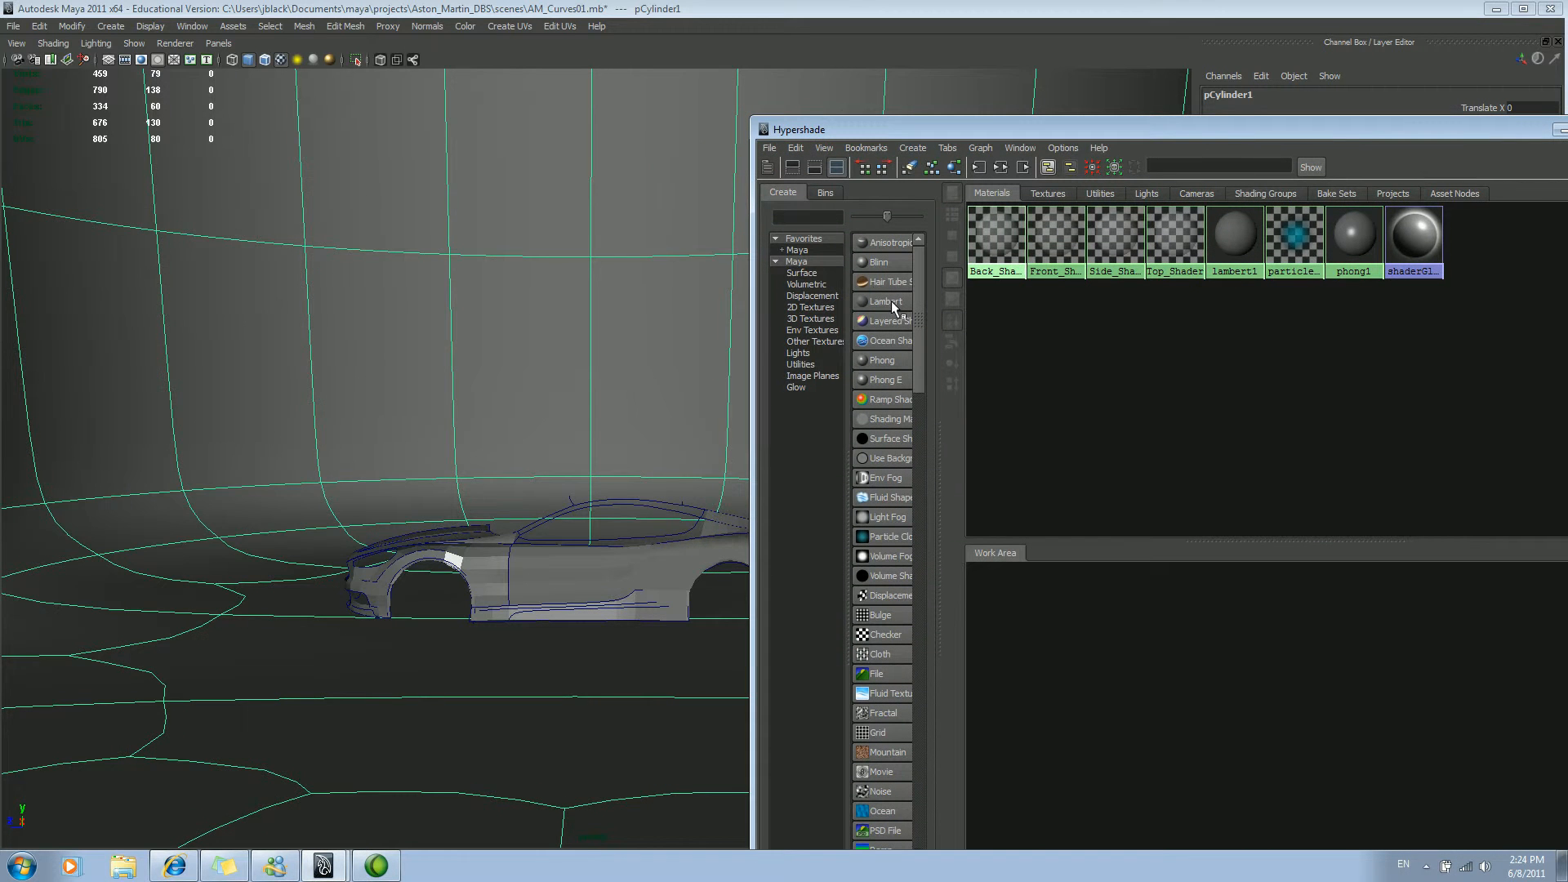
click(892, 304)
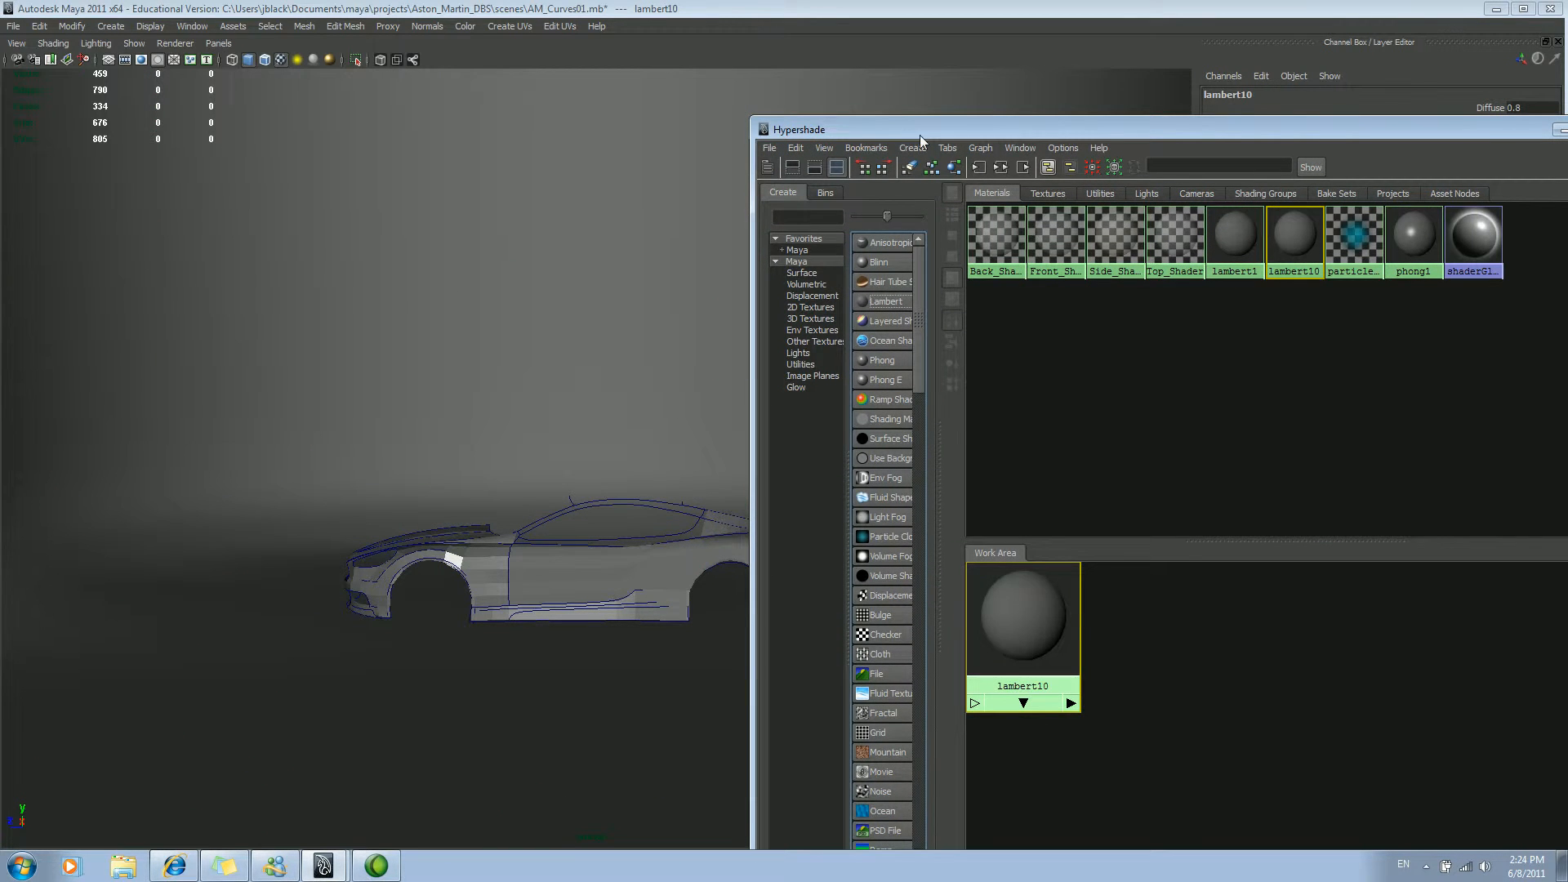
drag(918, 134, 1139, 141)
middle_drag(1236, 619, 656, 299)
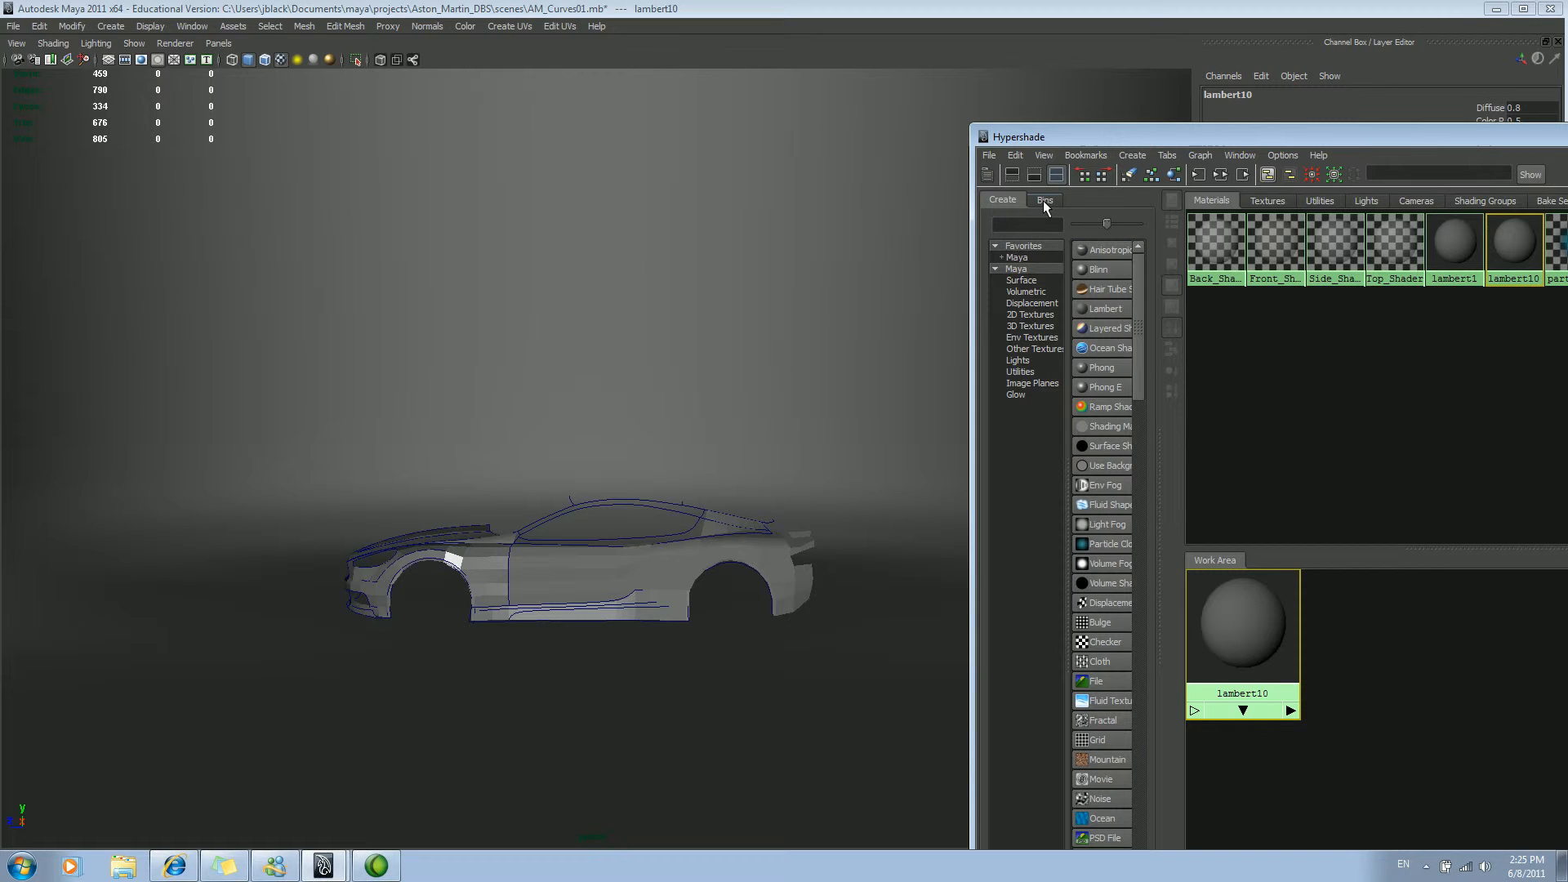
Step: Rename the new Lambert material as Background_Lambert and minimize the Hypershade
double_click(1237, 701)
drag(1270, 142, 866, 291)
double_click(1355, 134)
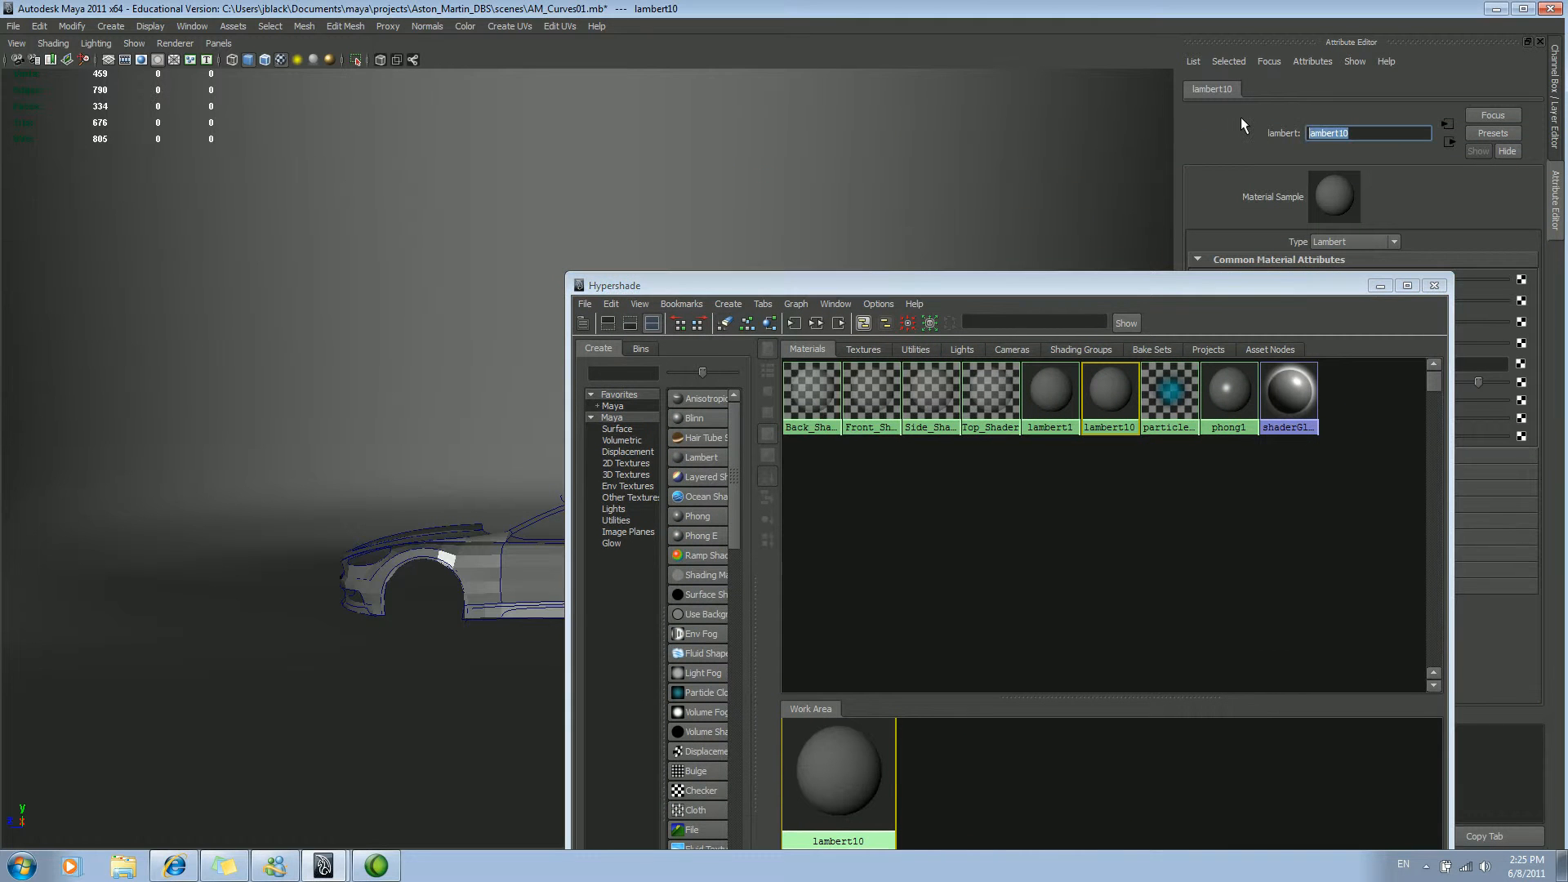
text(Background_)
text(bert)
key(Return)
click(1382, 287)
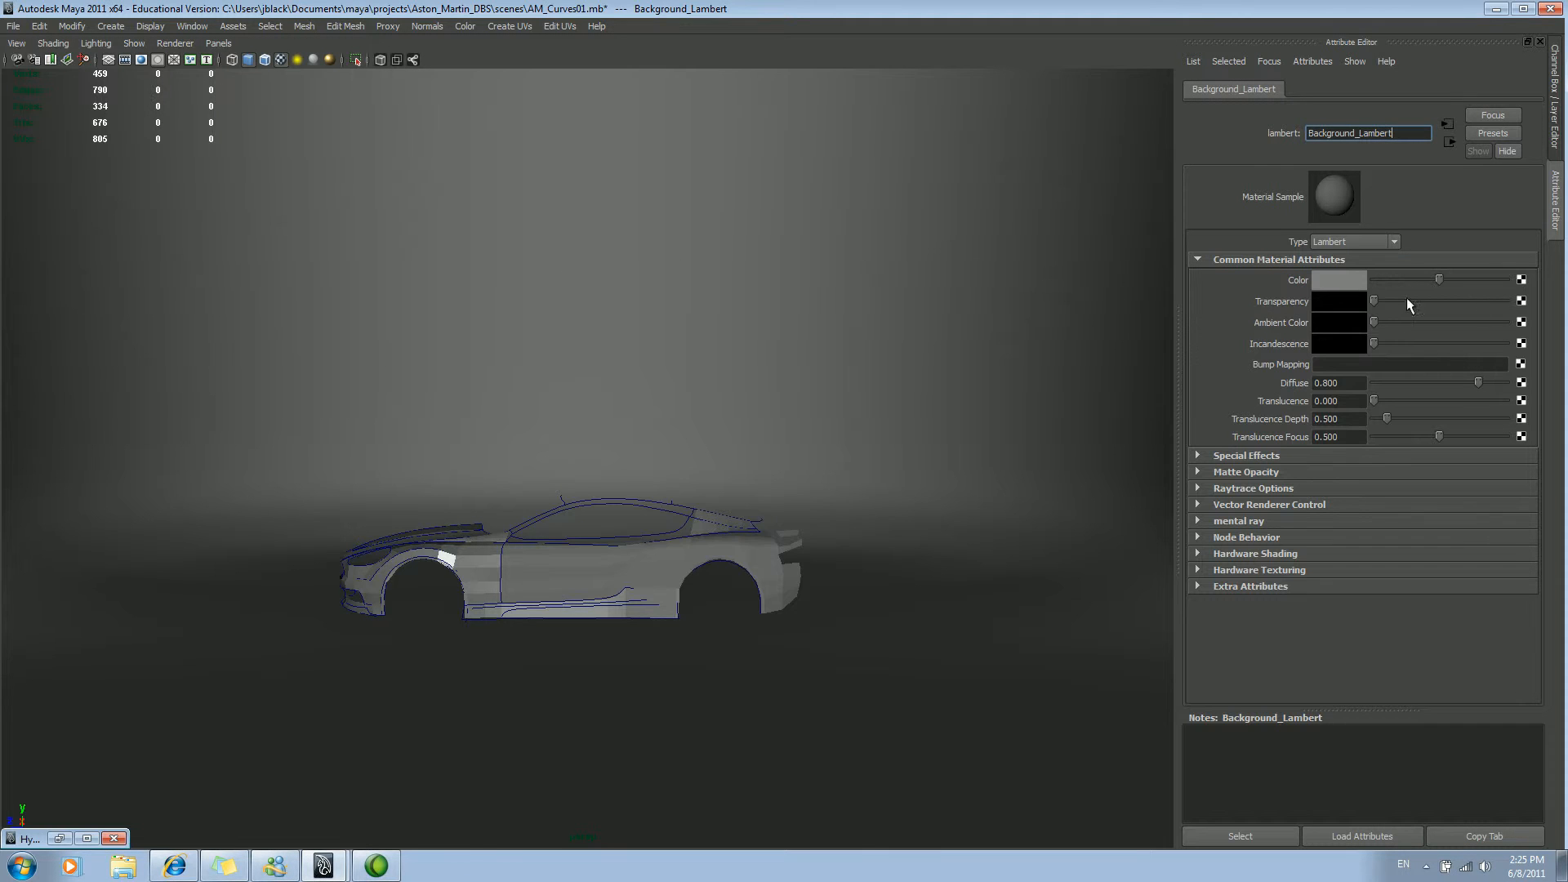
Step: Map a Ramp texture to the color of Background_Lambert
click(1520, 280)
drag(697, 330, 897, 120)
click(875, 424)
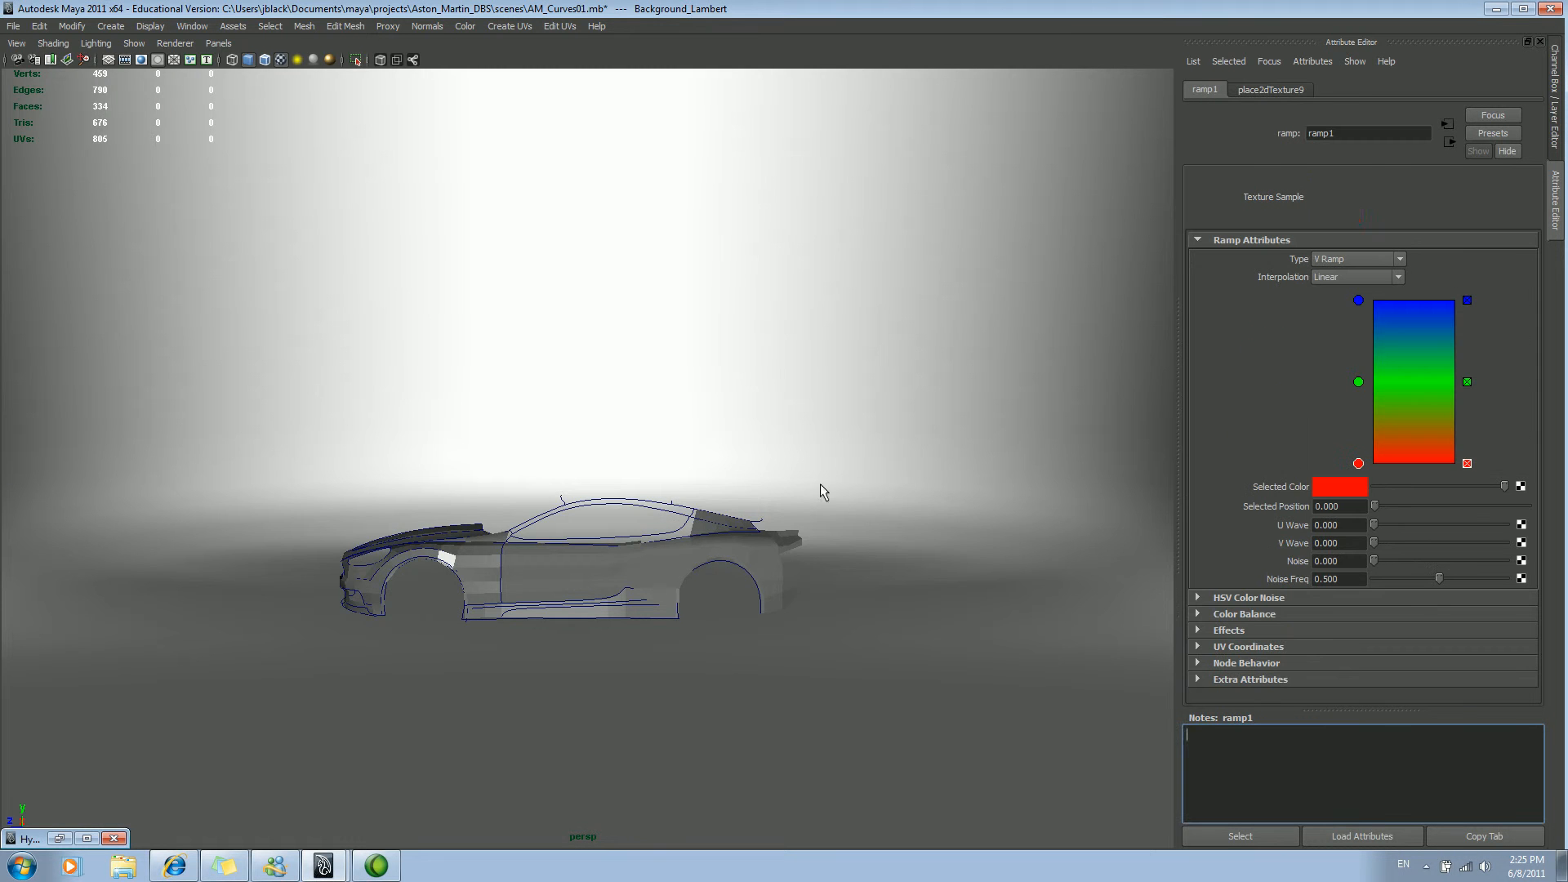
alt+middle_drag(784, 339, 658, 407)
alt+right_drag(843, 384, 617, 429)
Step: Switch to Internet Explorer and open another image in the Wired gallery of Daniel Simon's vehicles as backdrop reference
key(alt+Tab)
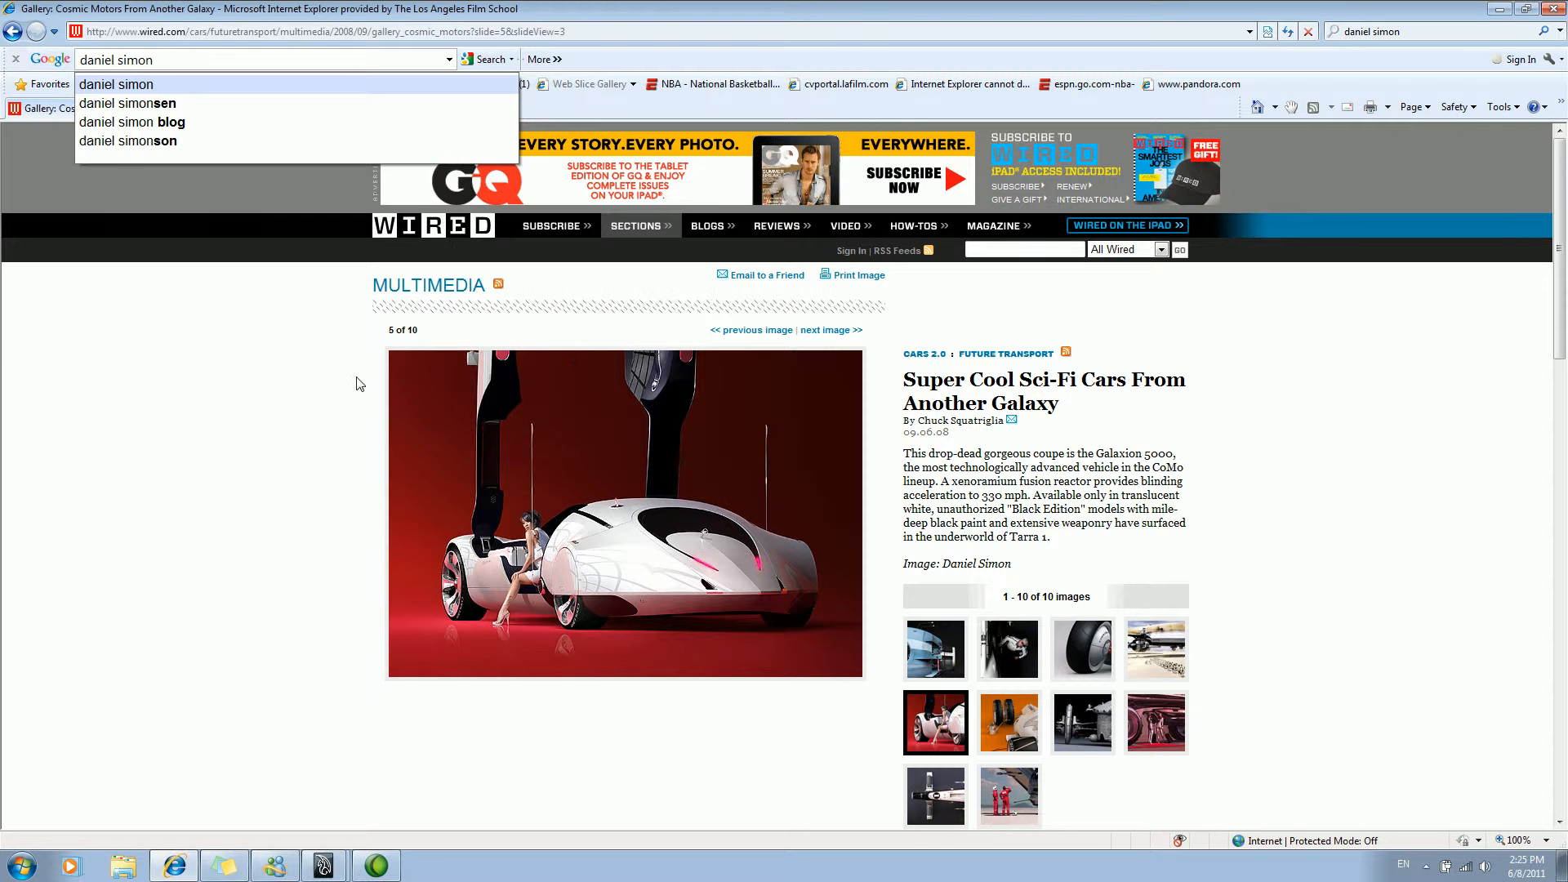
click(939, 635)
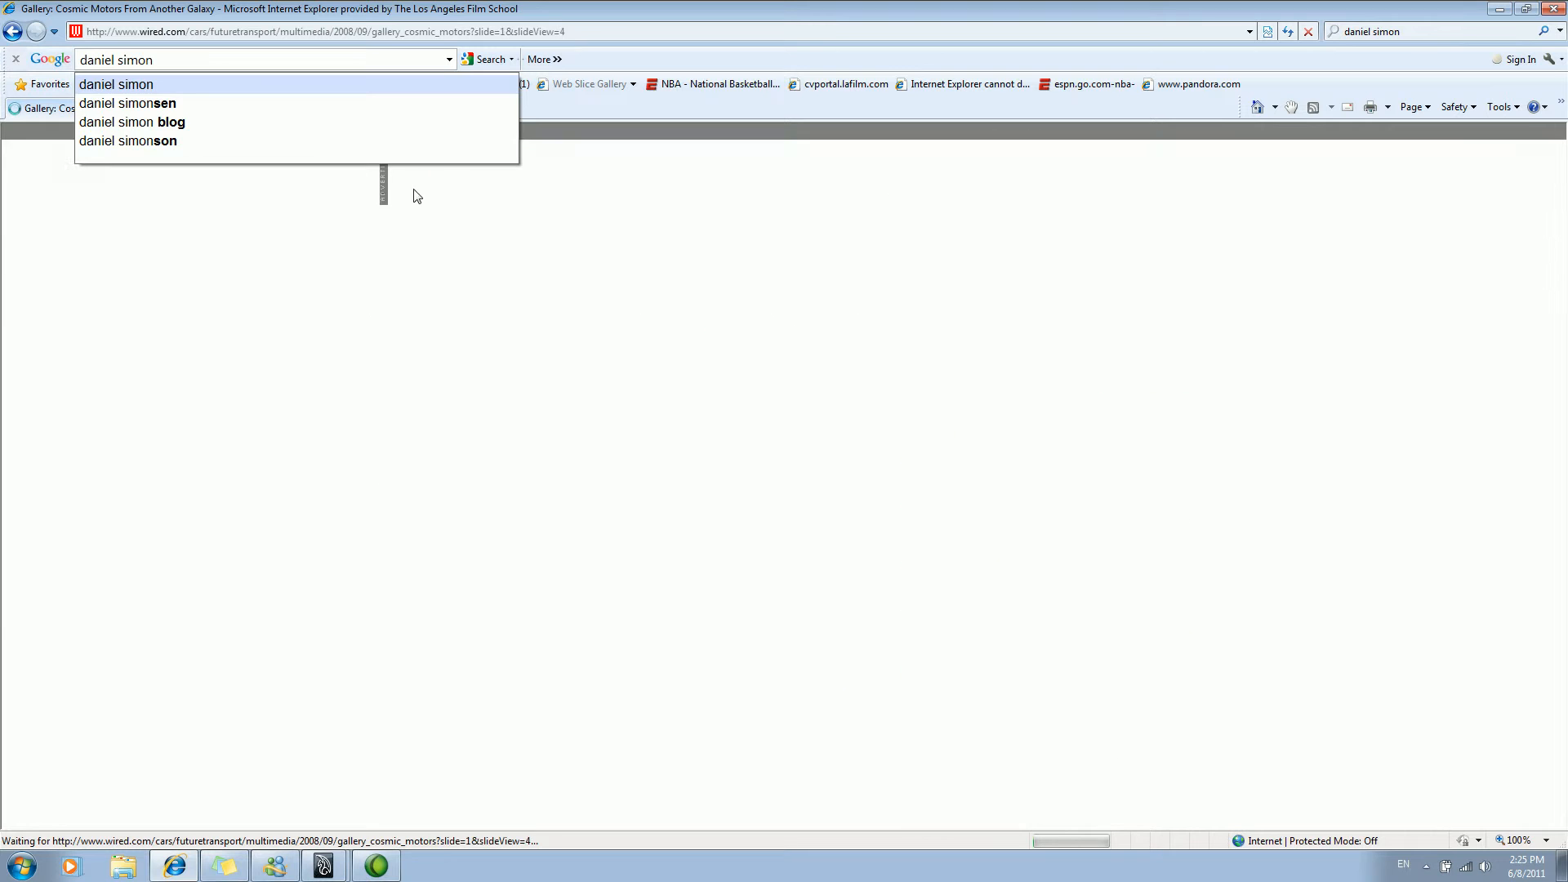
click(437, 60)
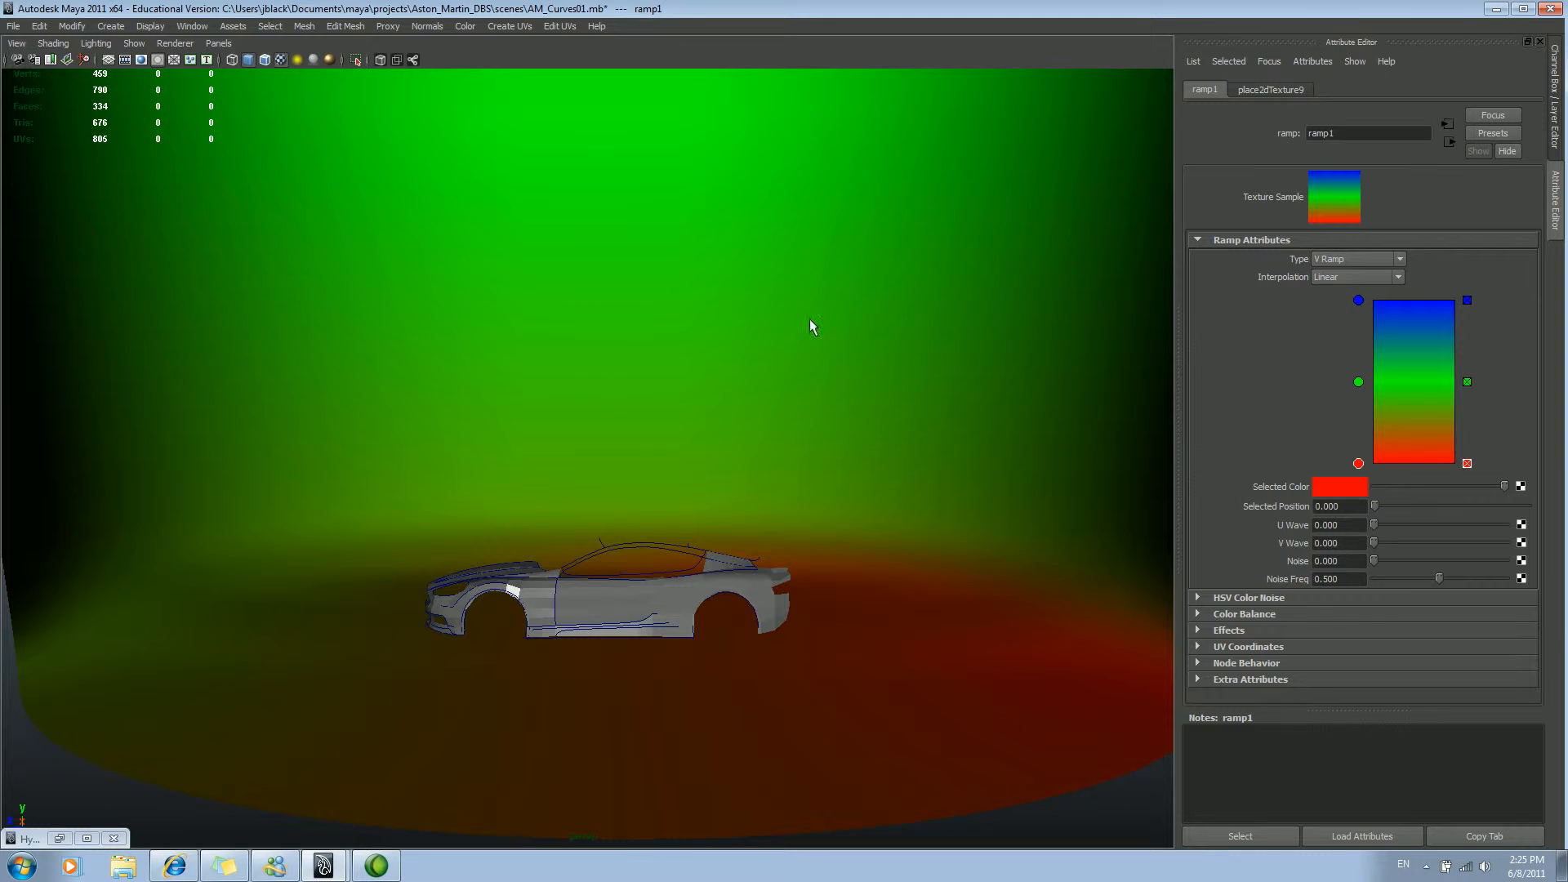
Step: Select all faces of the backdrop cylinder surrounding the car
alt+right_drag(778, 315, 590, 406)
alt+drag(590, 406, 738, 357)
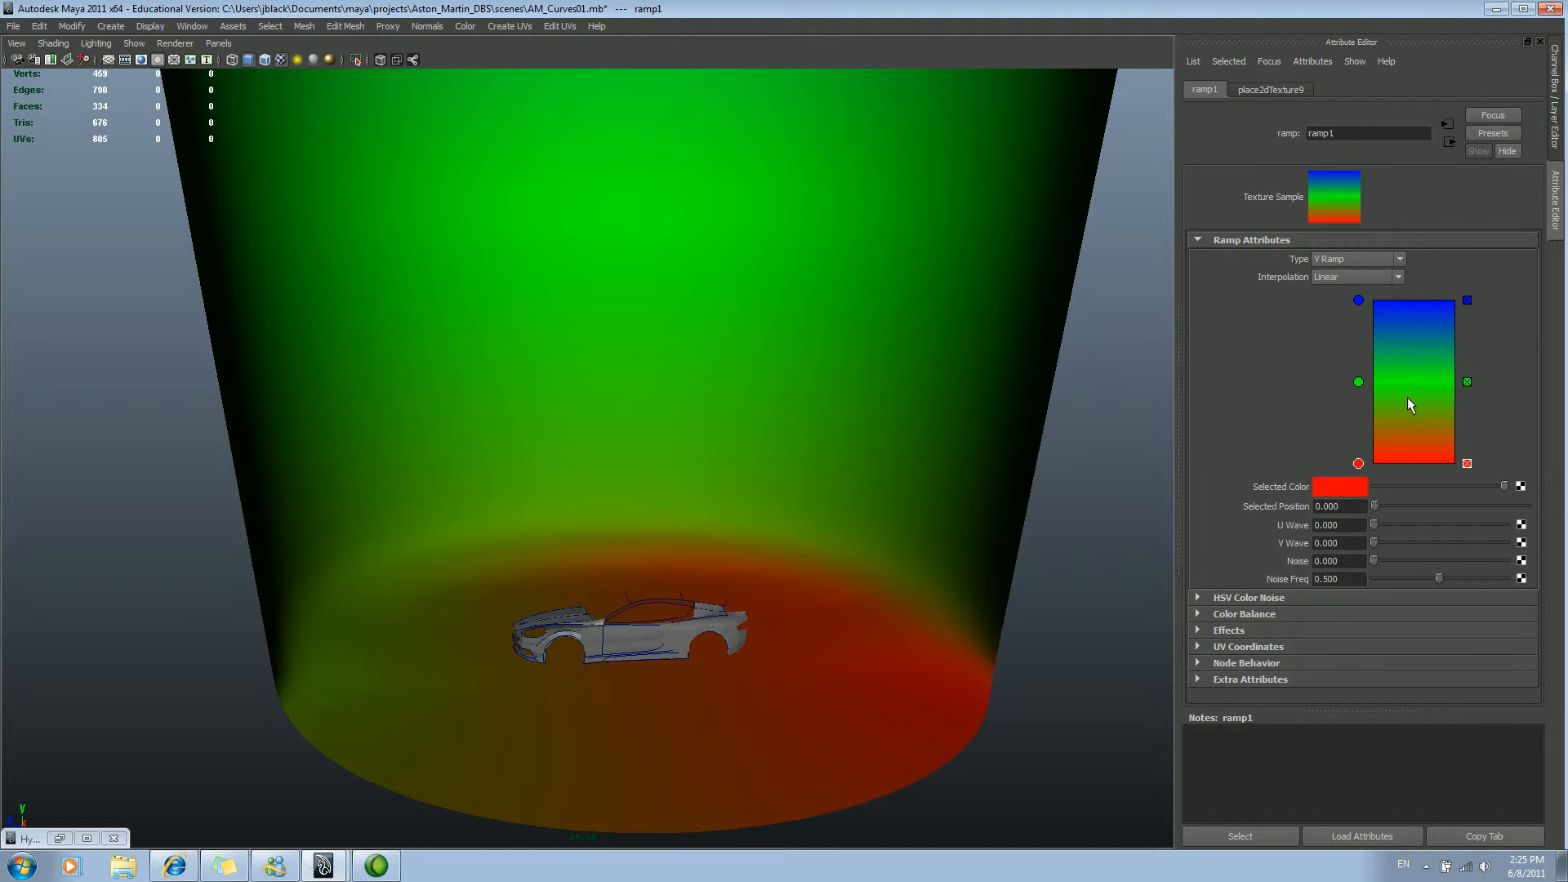
alt+drag(801, 409, 770, 371)
alt+middle_drag(770, 370, 926, 325)
alt+right_drag(927, 325, 441, 338)
alt+right_drag(772, 302, 641, 315)
drag(401, 179, 895, 562)
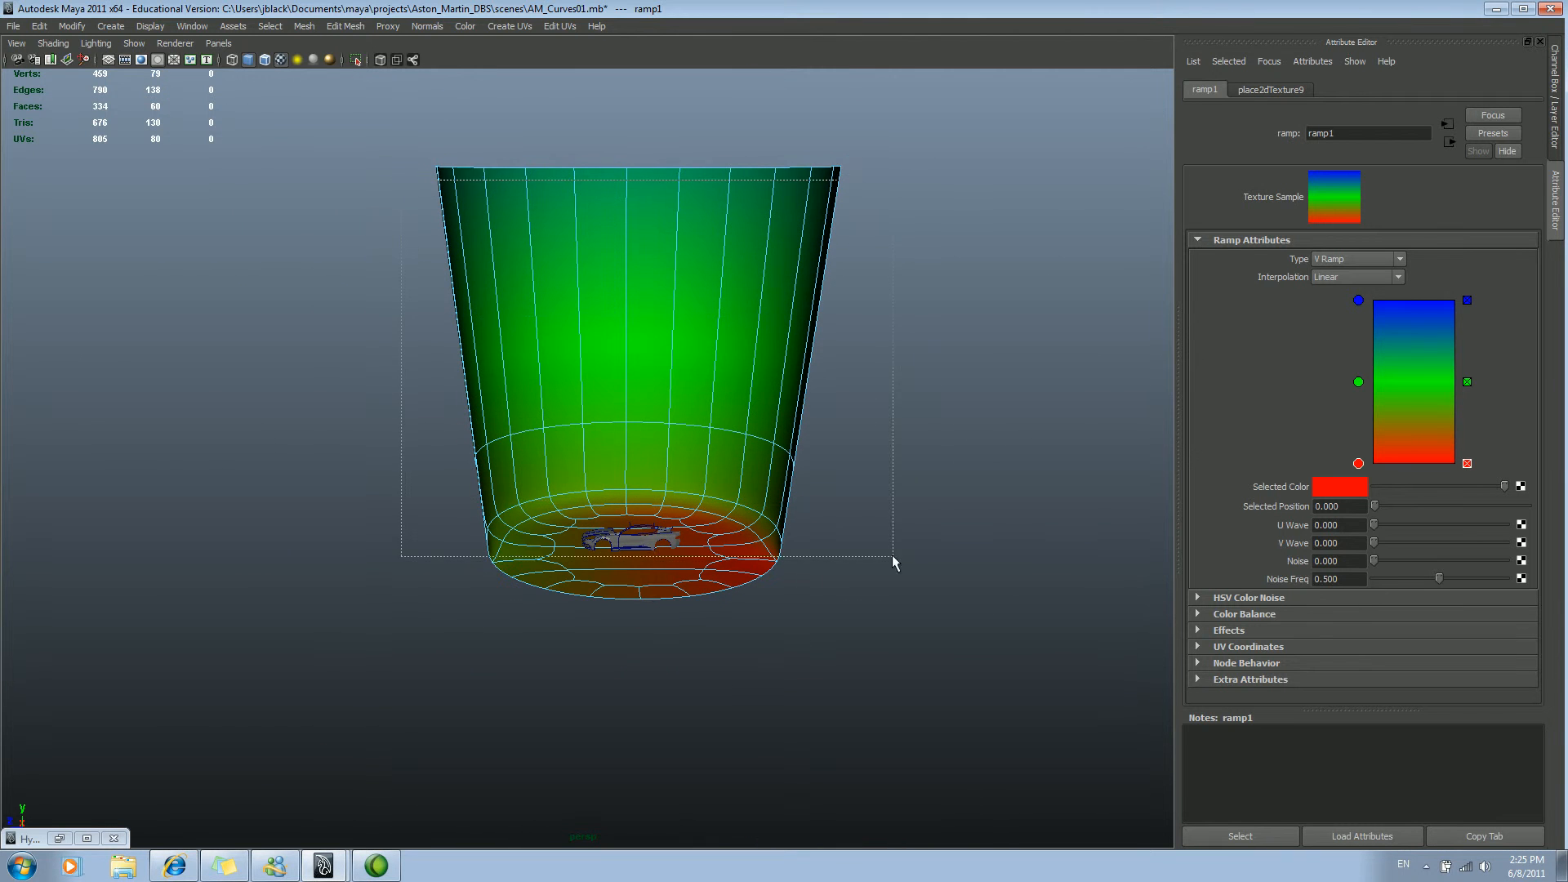
Step: Frame the backdrop from the front, slightly above, and create UVs for its selected faces based on the camera
mouse_move(773, 427)
alt+mouse_down()
mouse_move(801, 444)
mouse_move(798, 417)
mouse_move(799, 431)
alt+mouse_up()
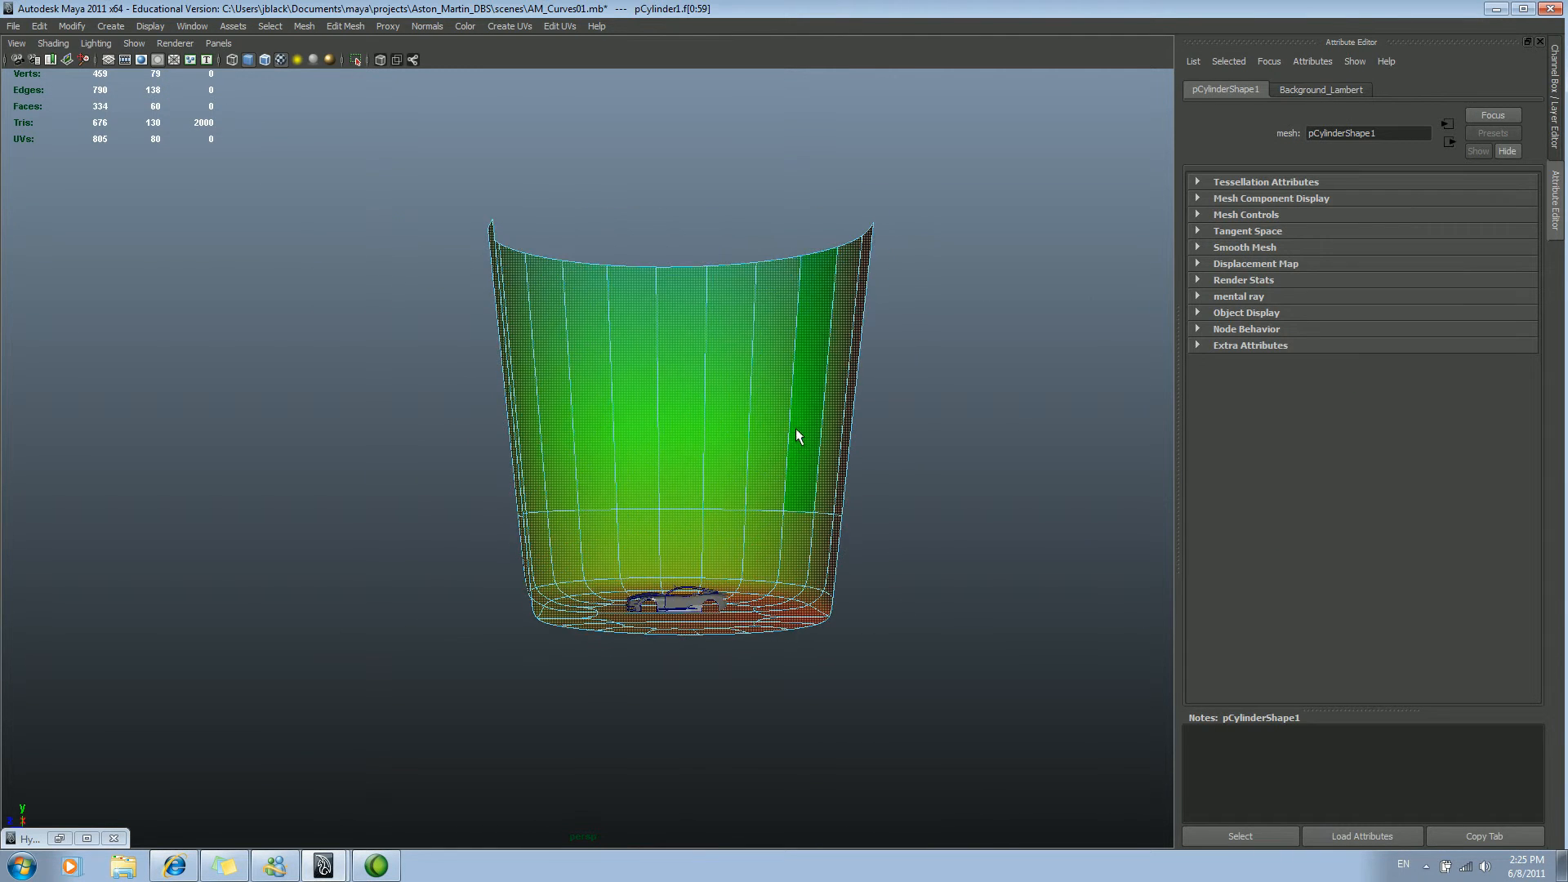
alt+drag(860, 382, 800, 322)
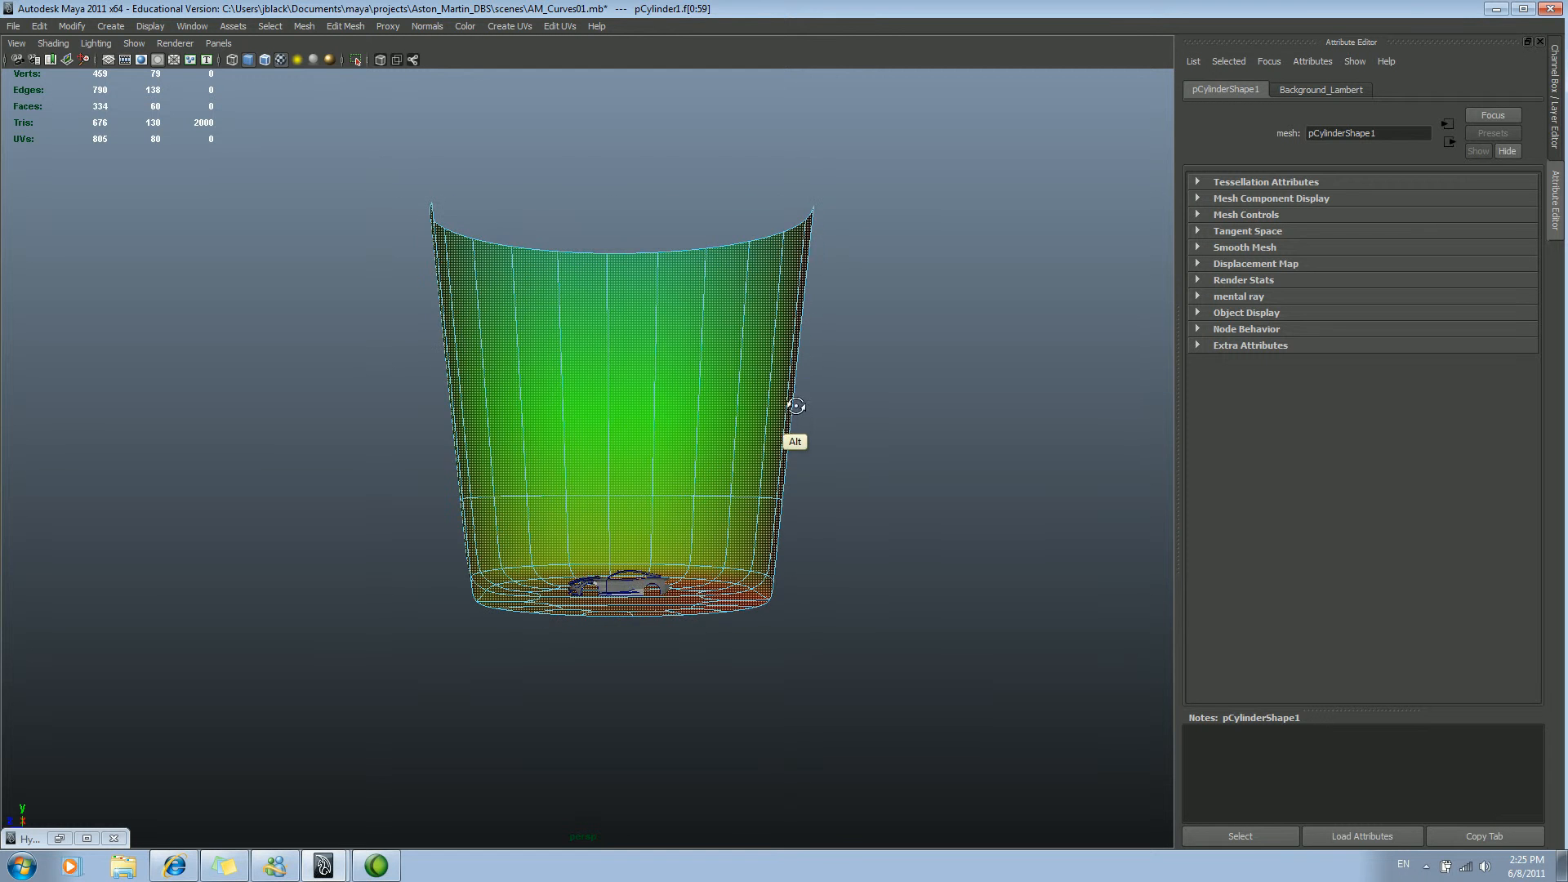
alt+drag(797, 385, 796, 413)
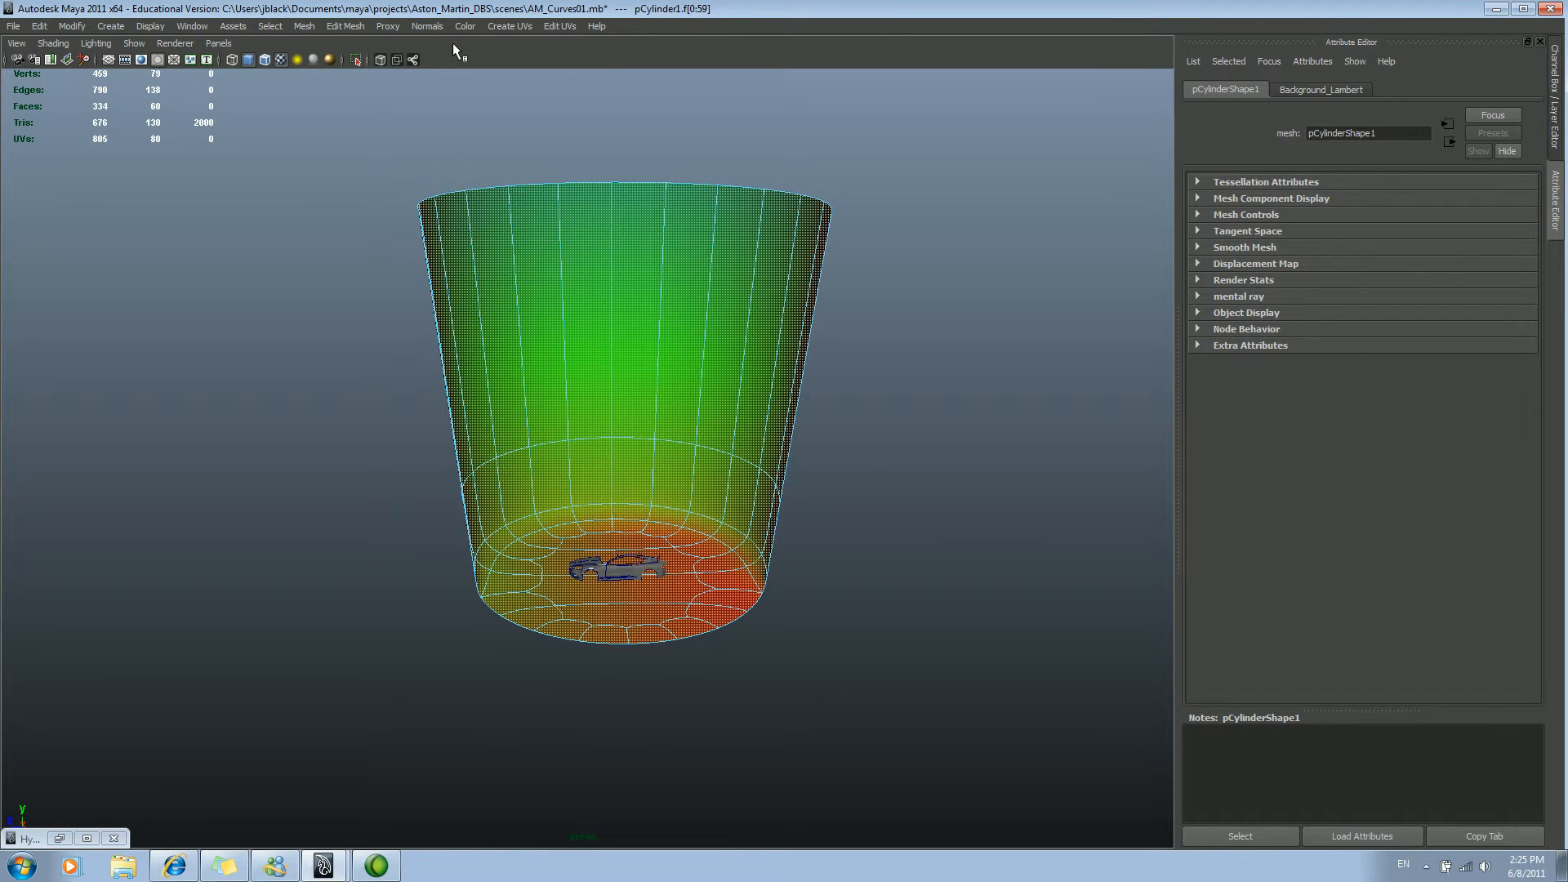
click(507, 25)
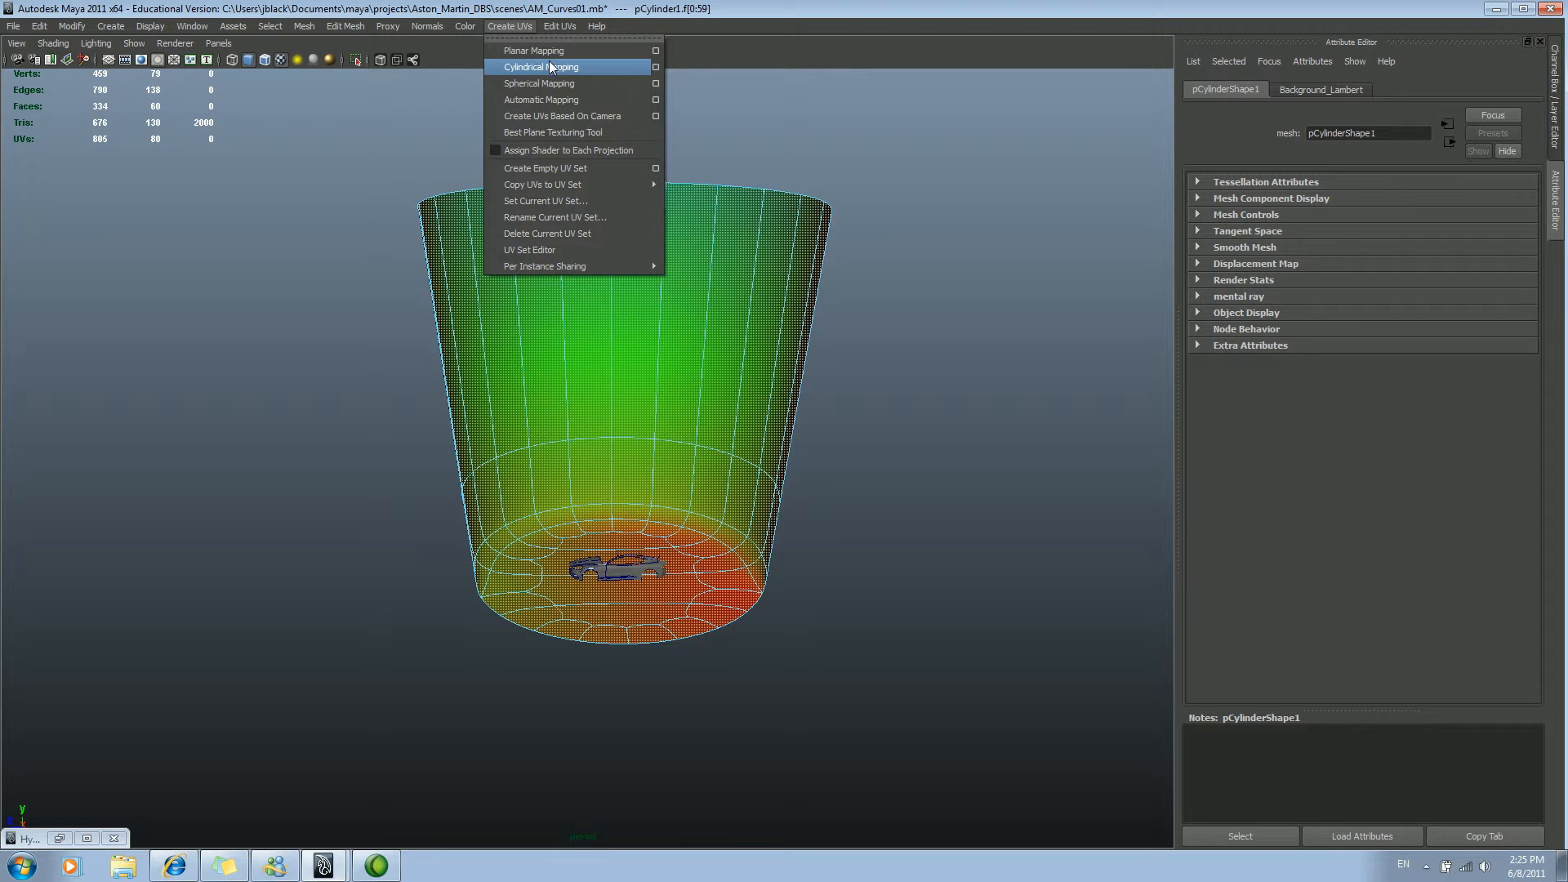
click(608, 114)
alt+right_drag(798, 280, 892, 314)
Step: Open the settings of the ramp texture mapped to Background_Lambert's color
click(59, 837)
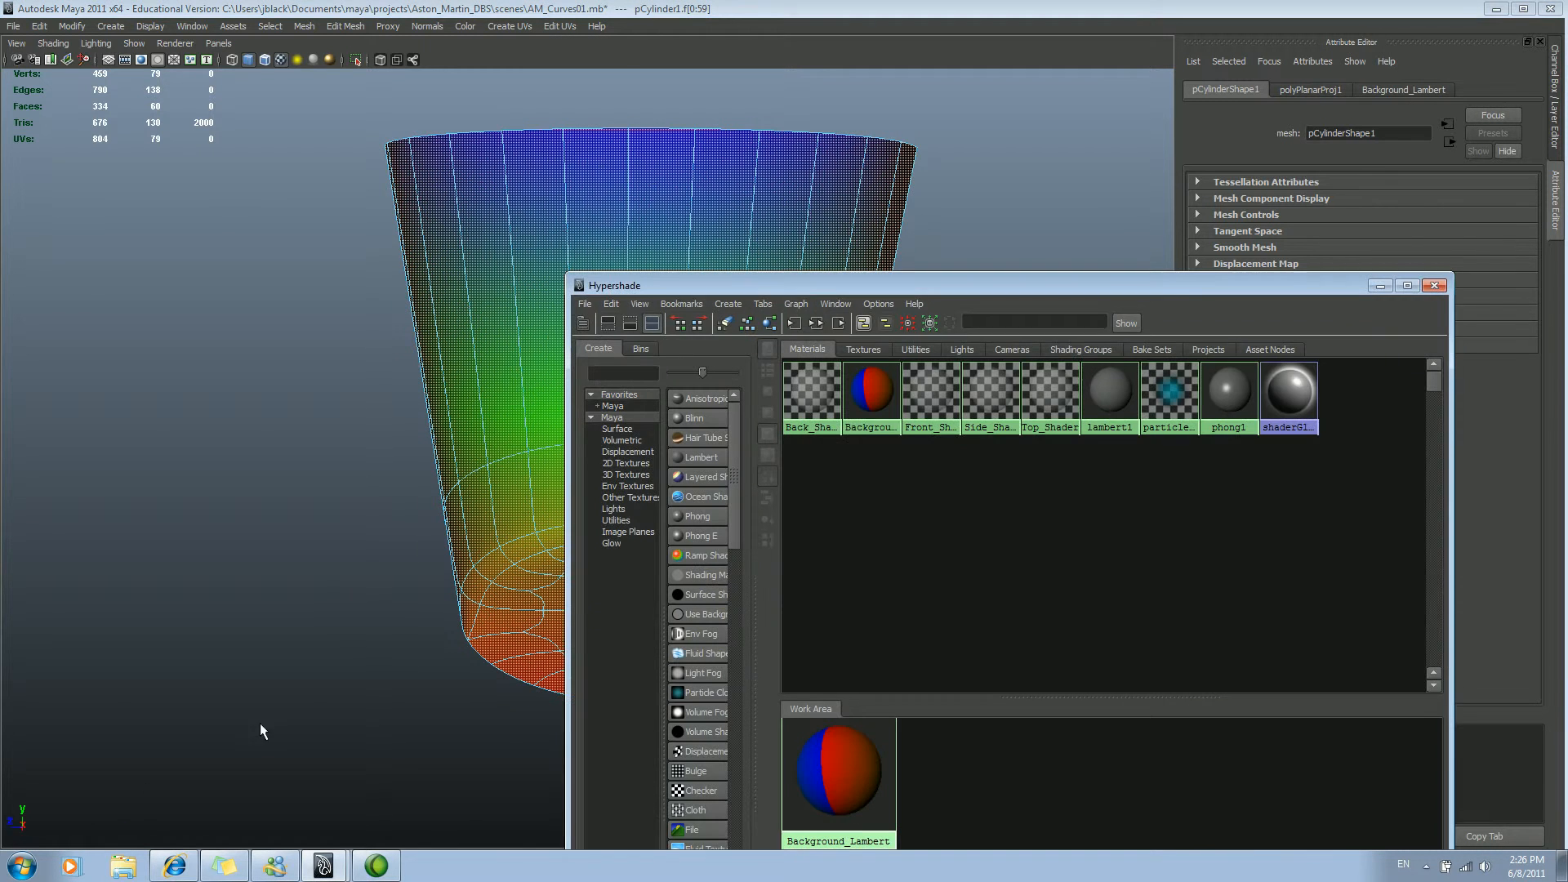
click(1379, 288)
click(1400, 87)
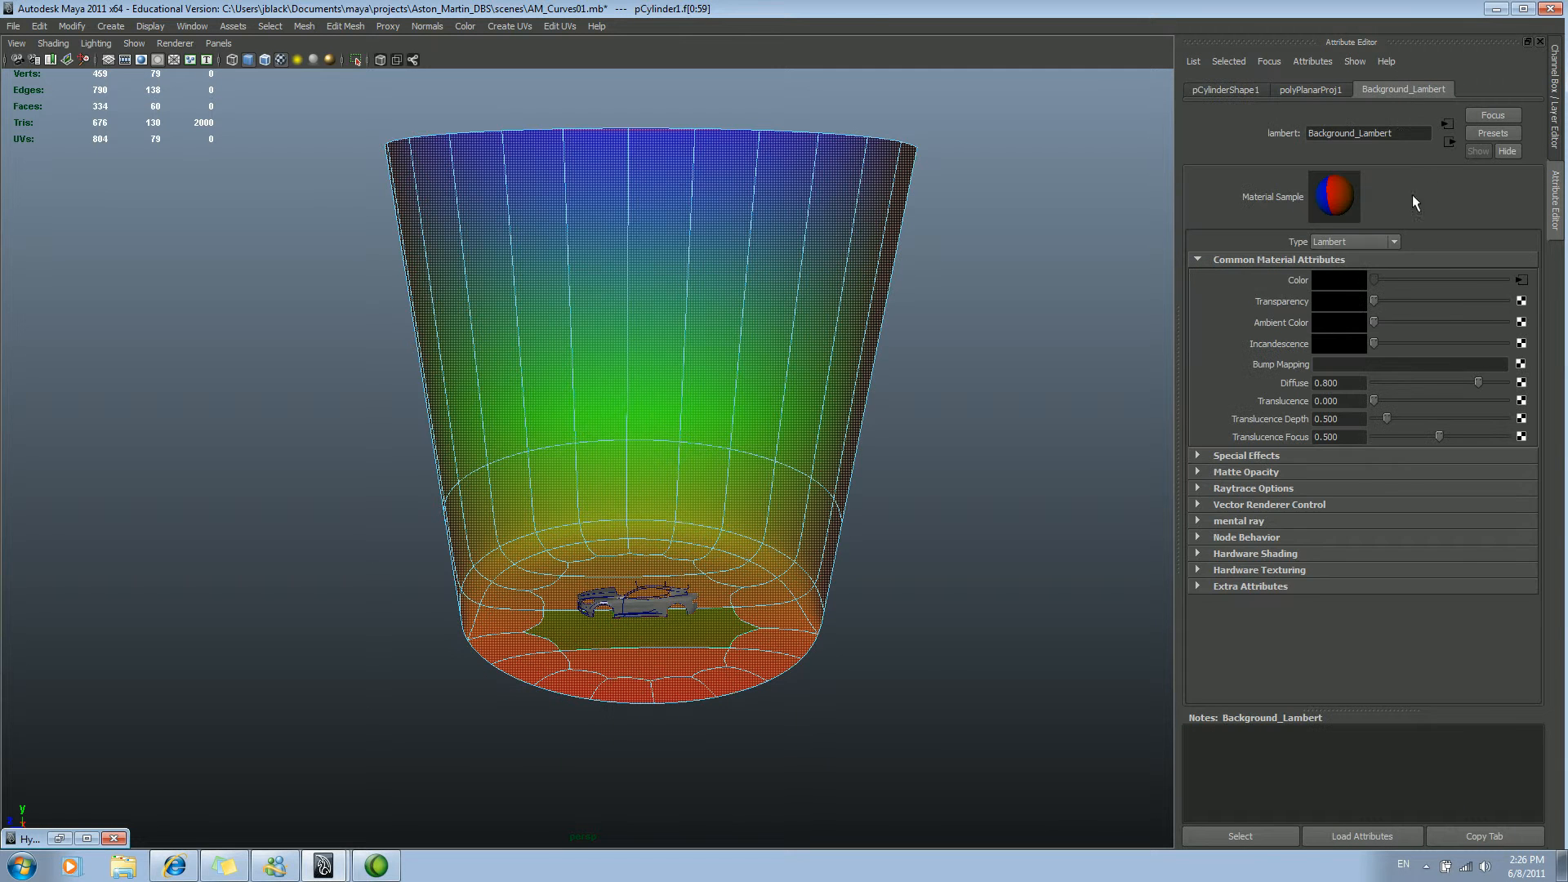
click(1519, 279)
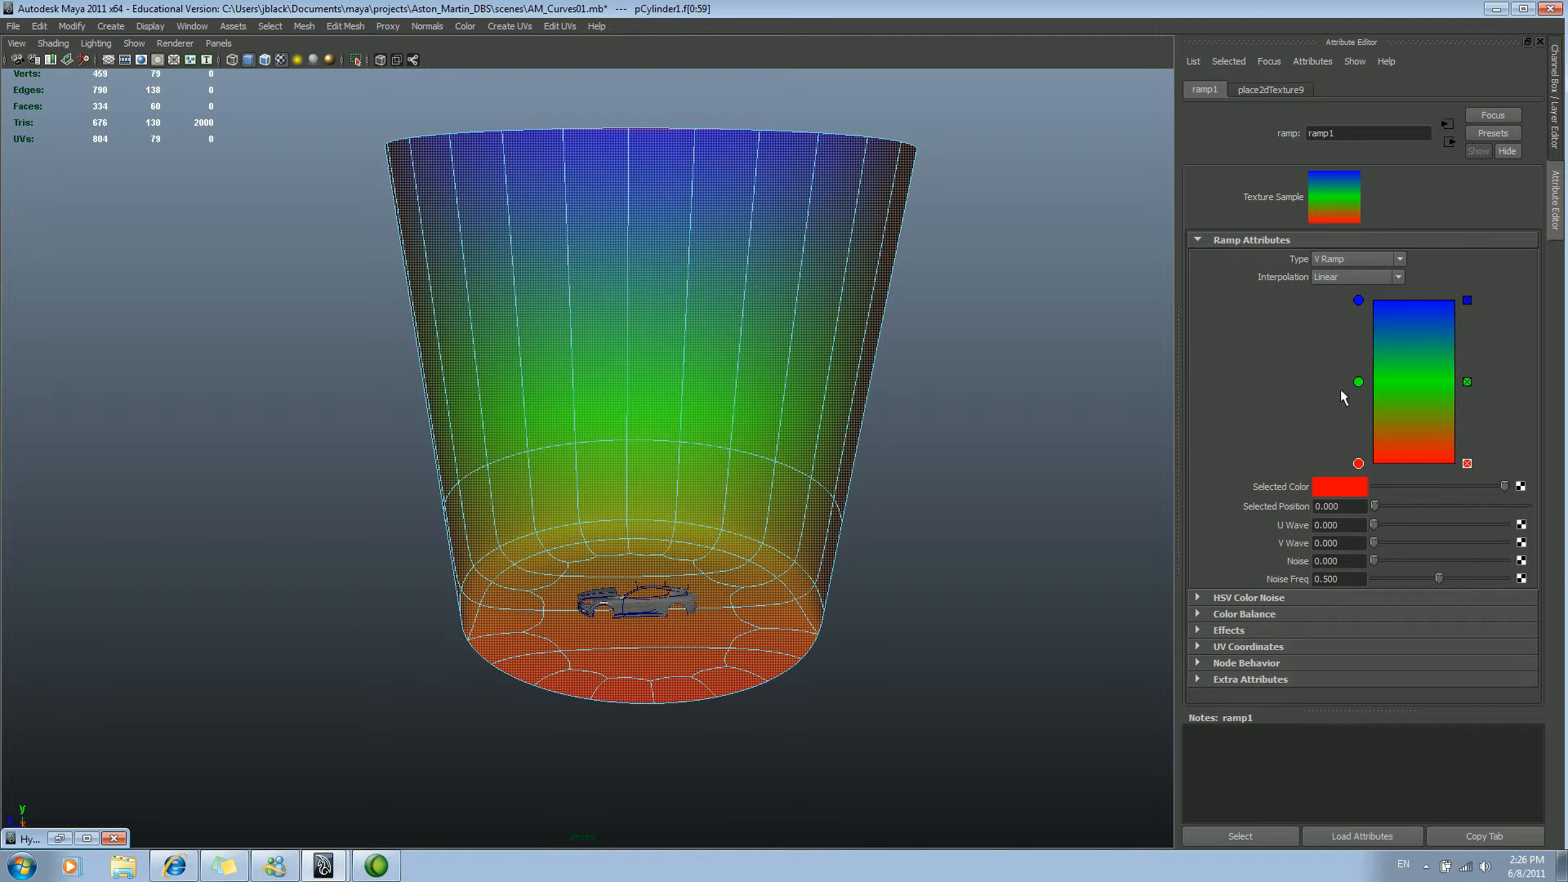
alt+right_drag(707, 474, 880, 357)
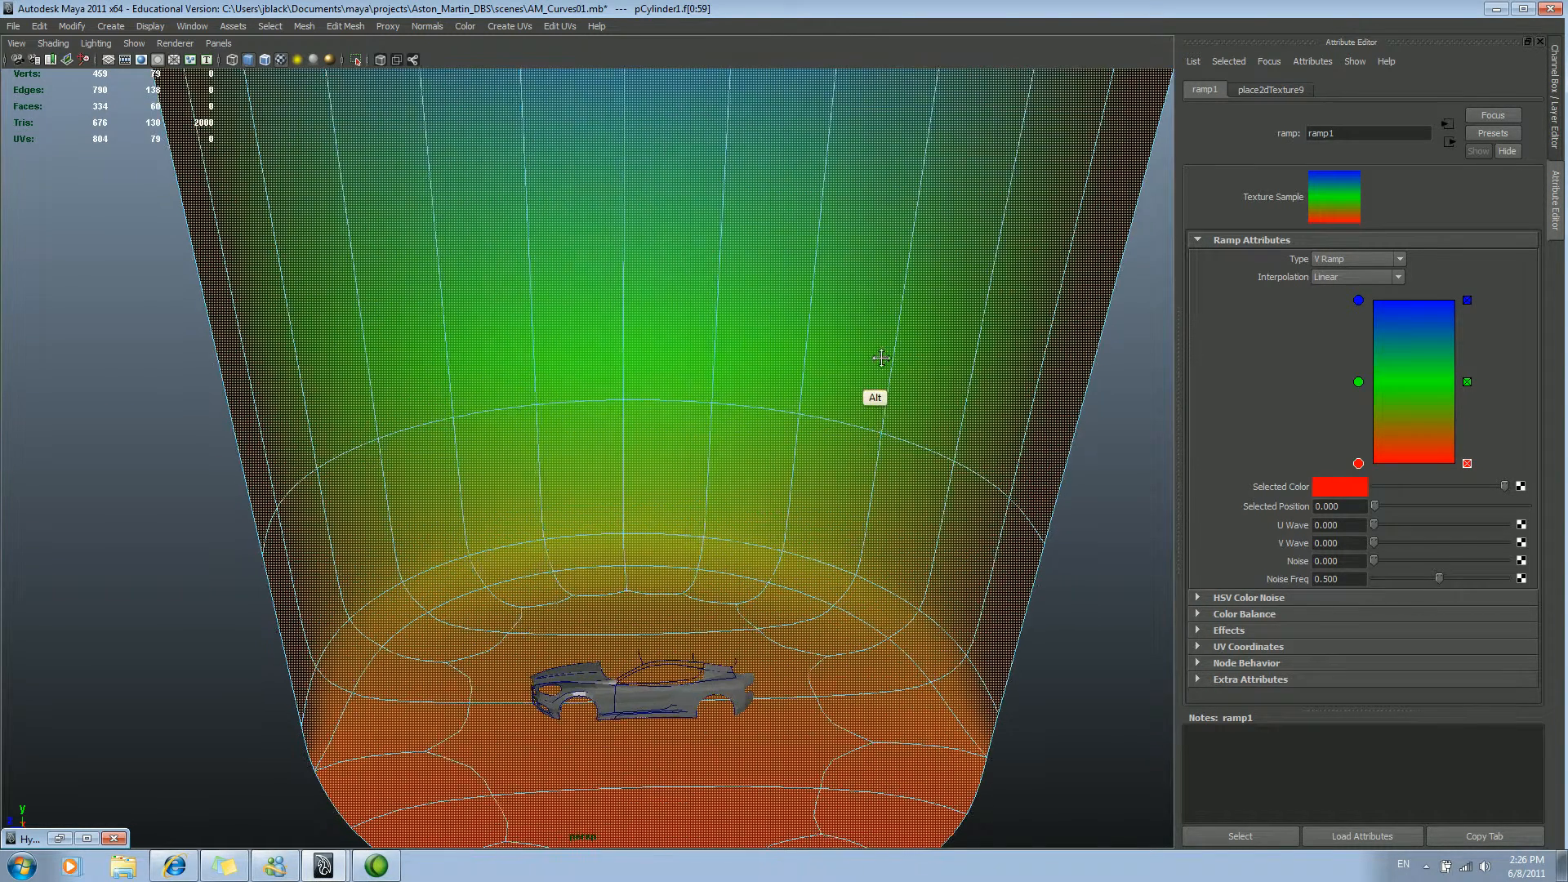
key(alt+Tab)
key(alt+Tab)
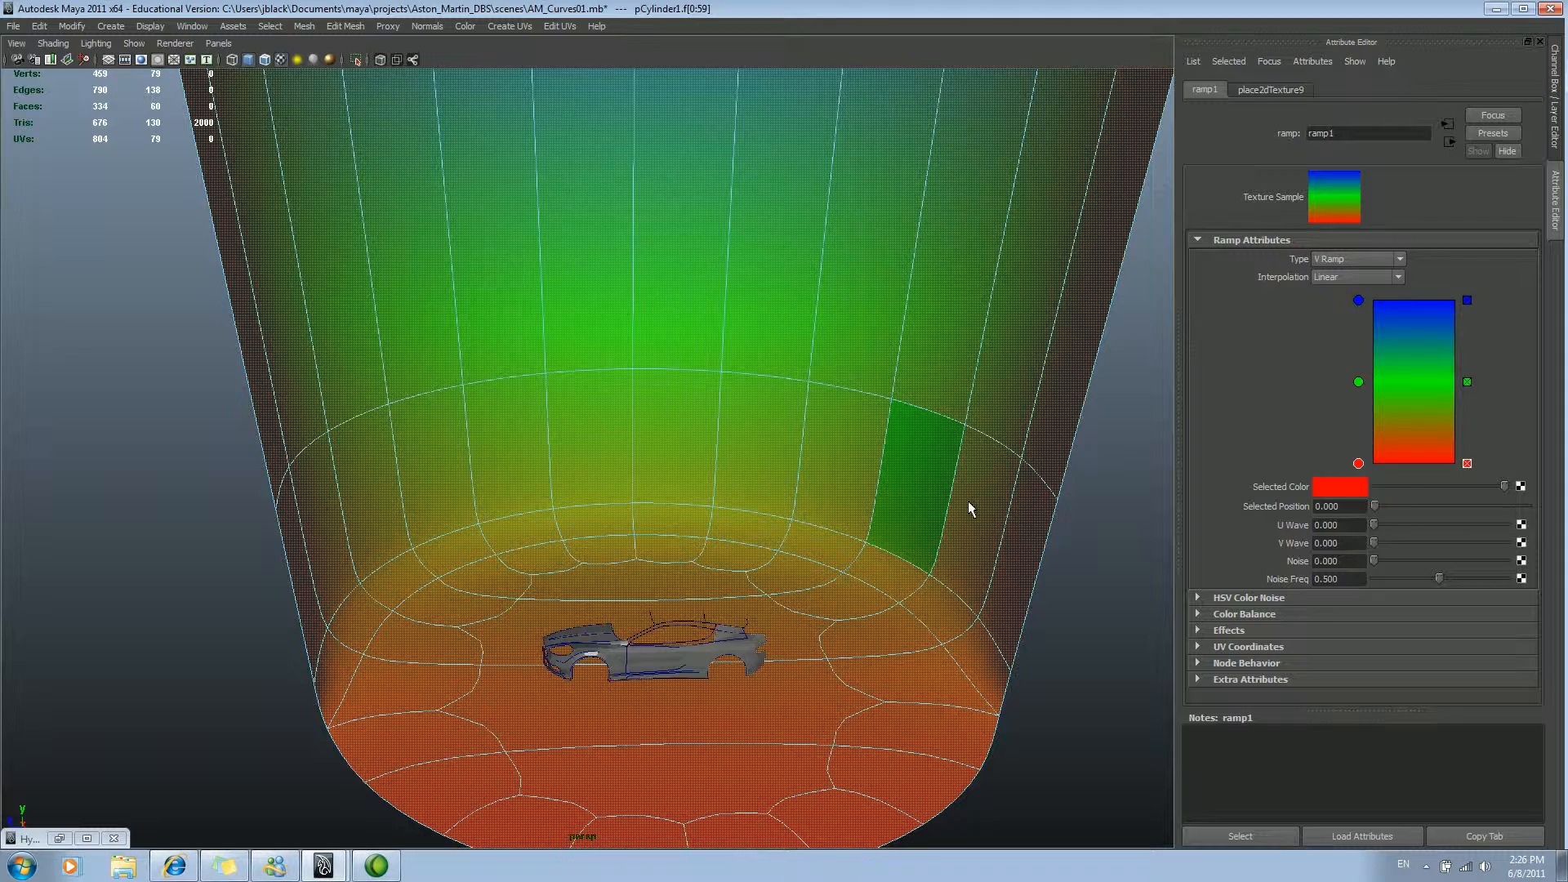
Step: Recolor the ramp's red marker to white and its green middle marker to dark gray, RGB 0.341
click(1356, 484)
drag(1451, 501, 1391, 513)
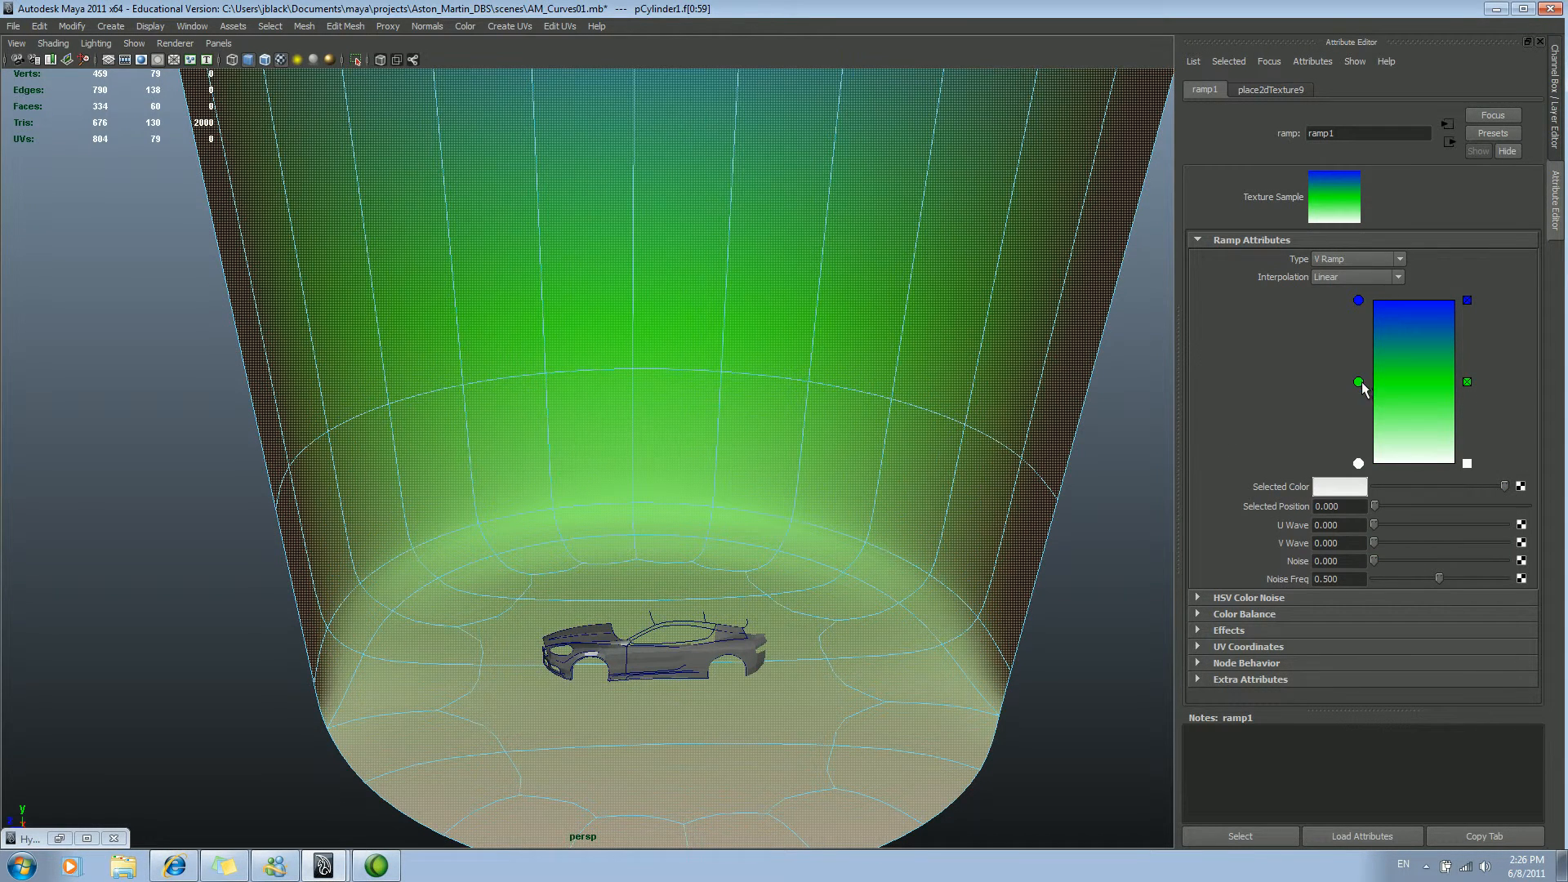
click(1359, 382)
click(1338, 487)
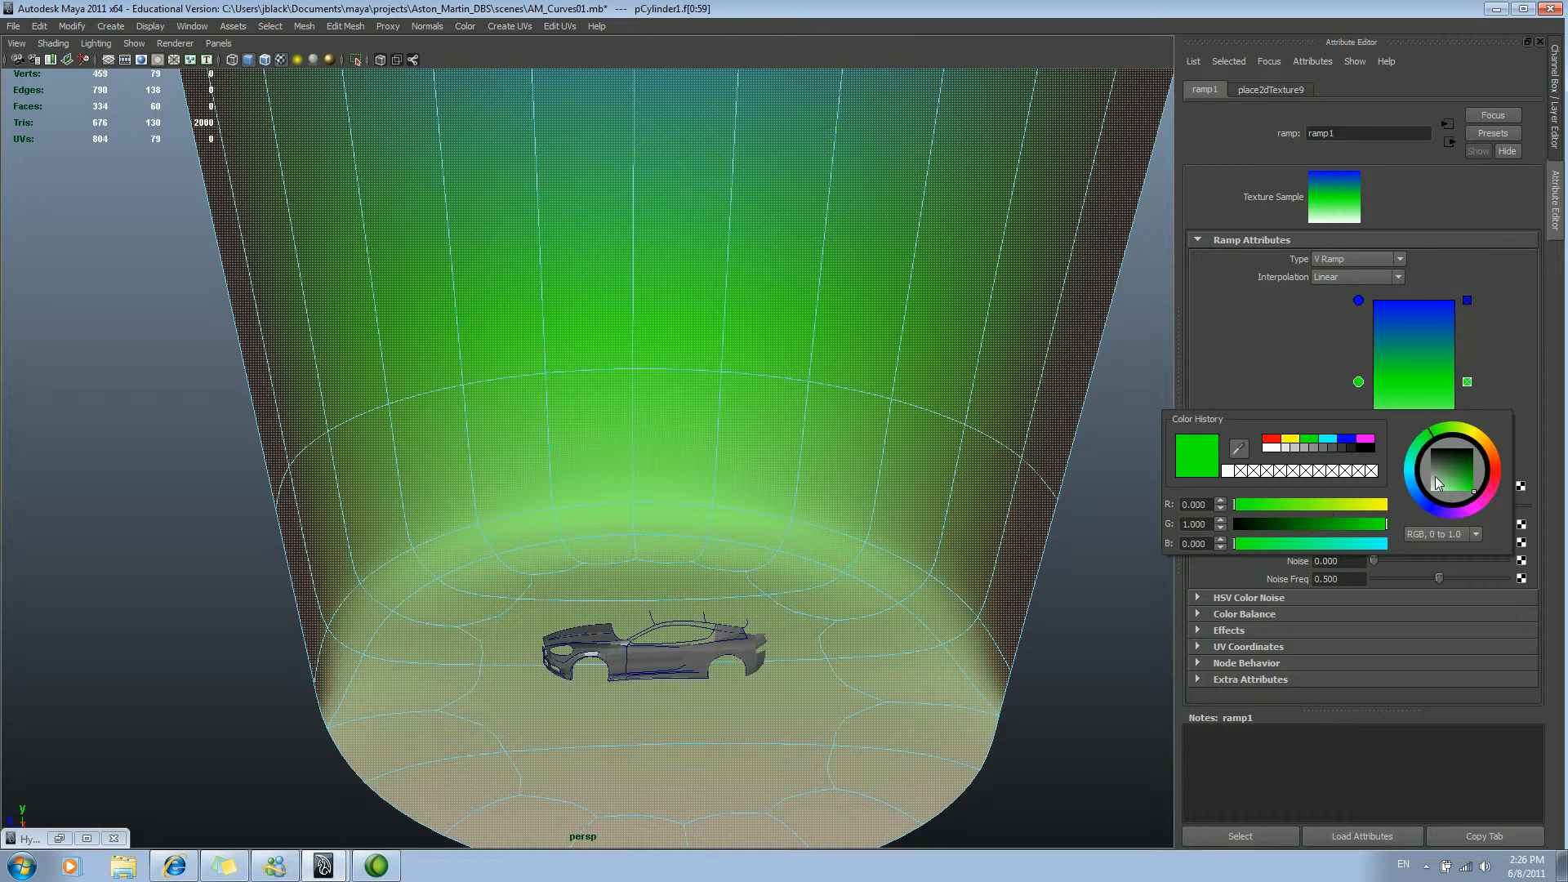
click(1286, 448)
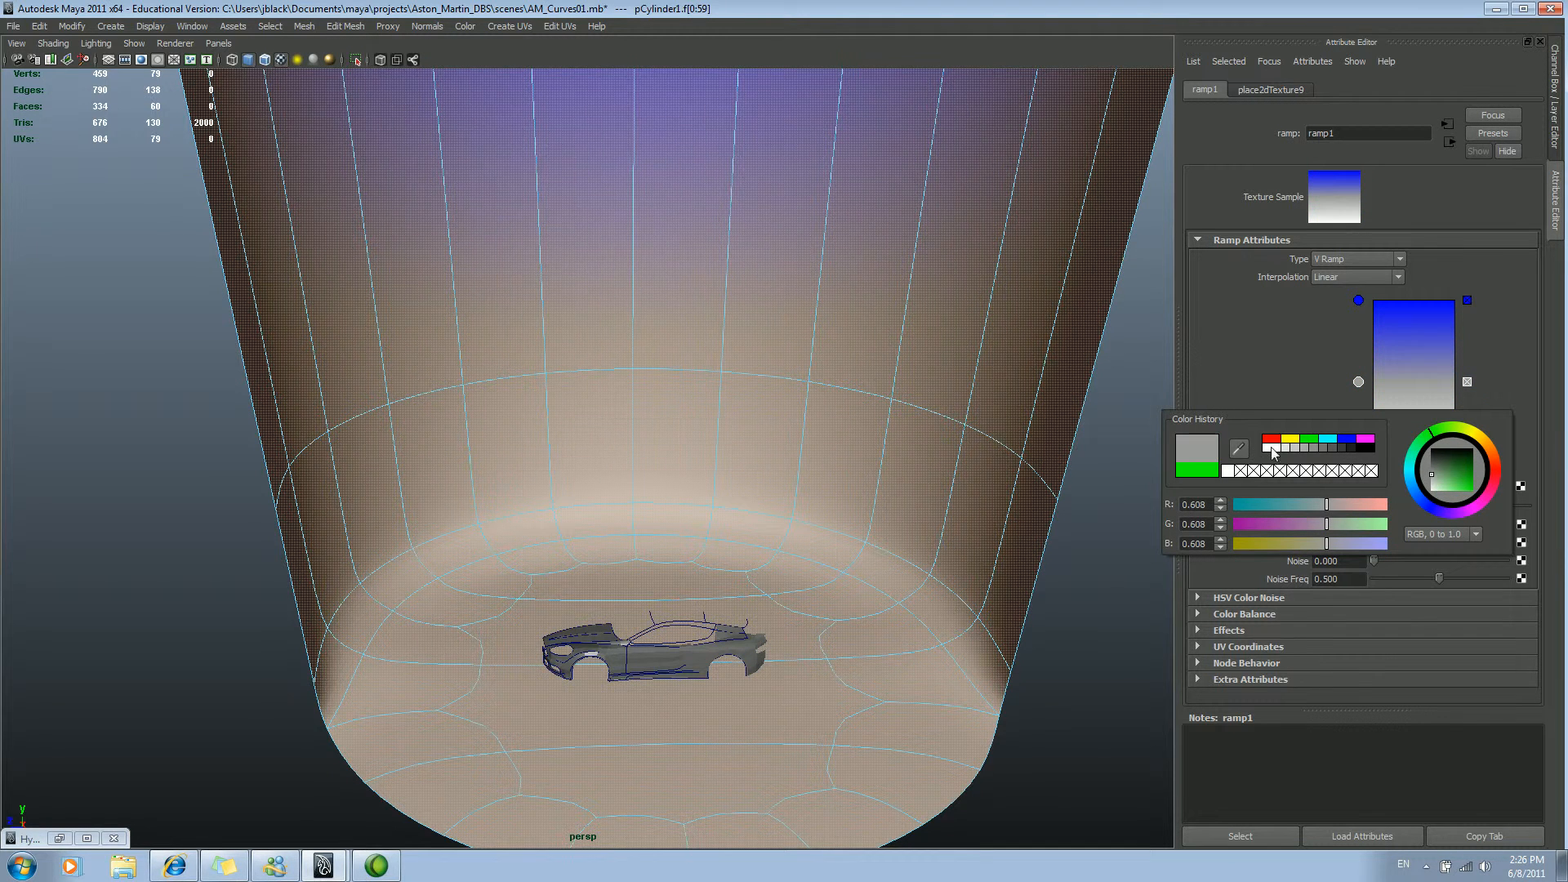
click(1336, 448)
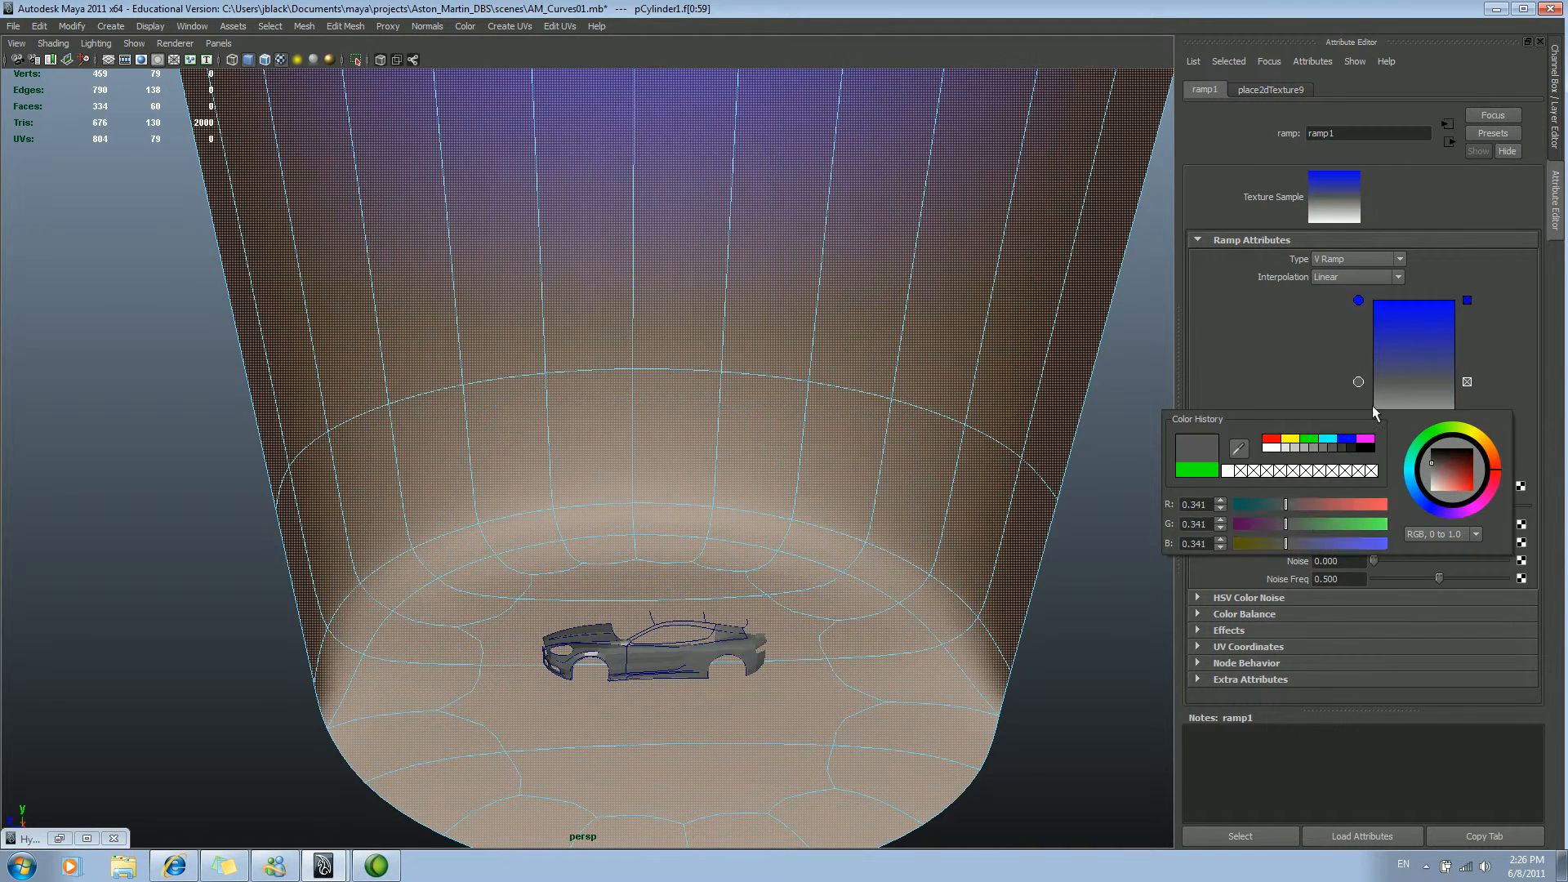
Step: Recolor the ramp's blue end marker to black
click(1359, 301)
click(1345, 487)
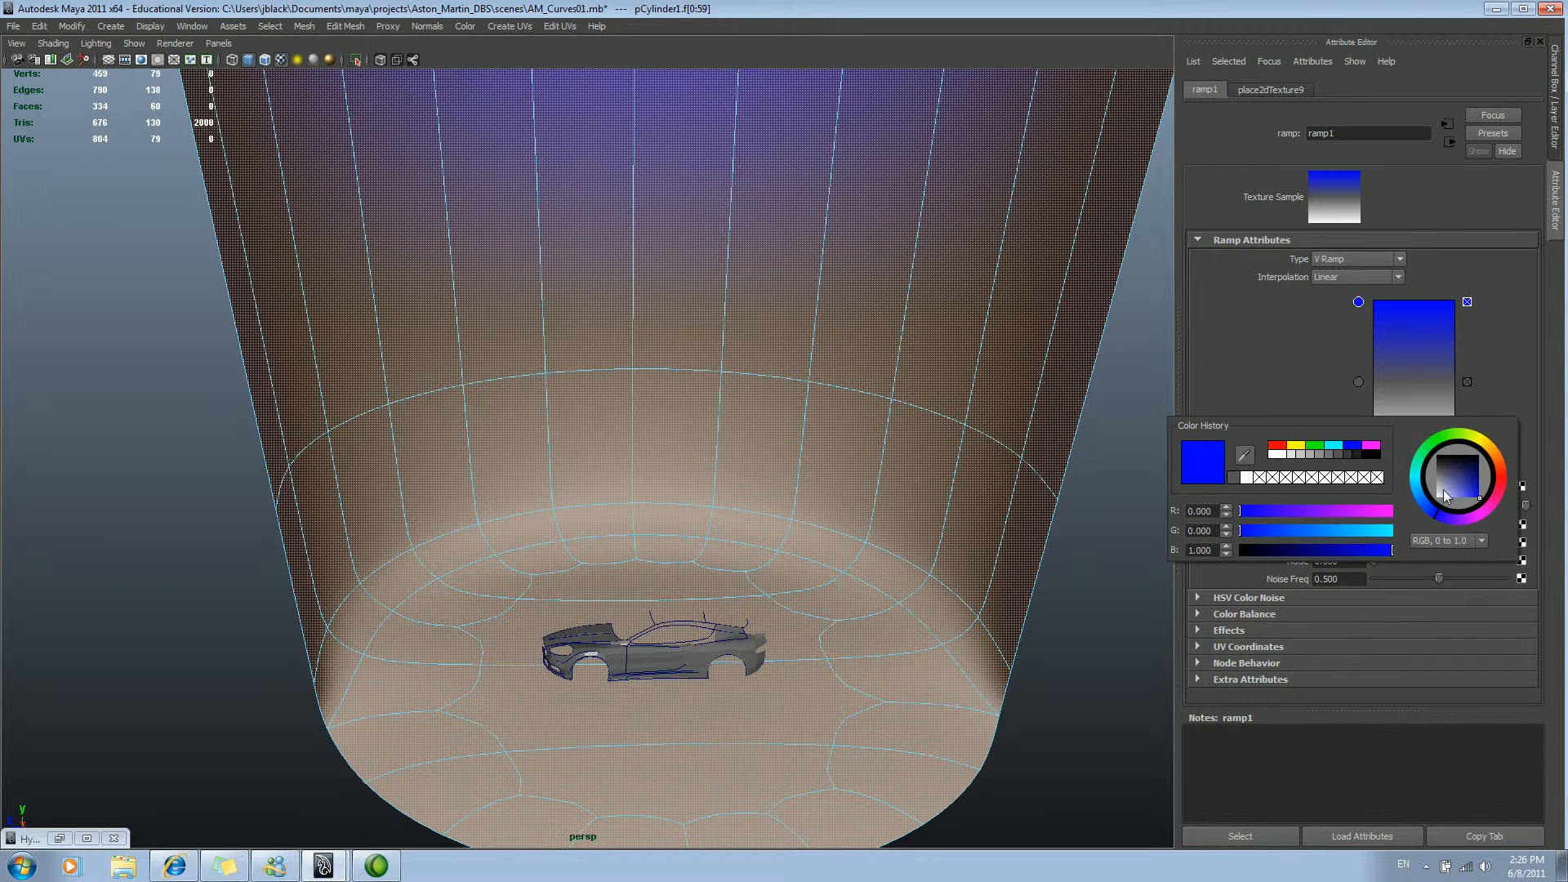
click(1449, 472)
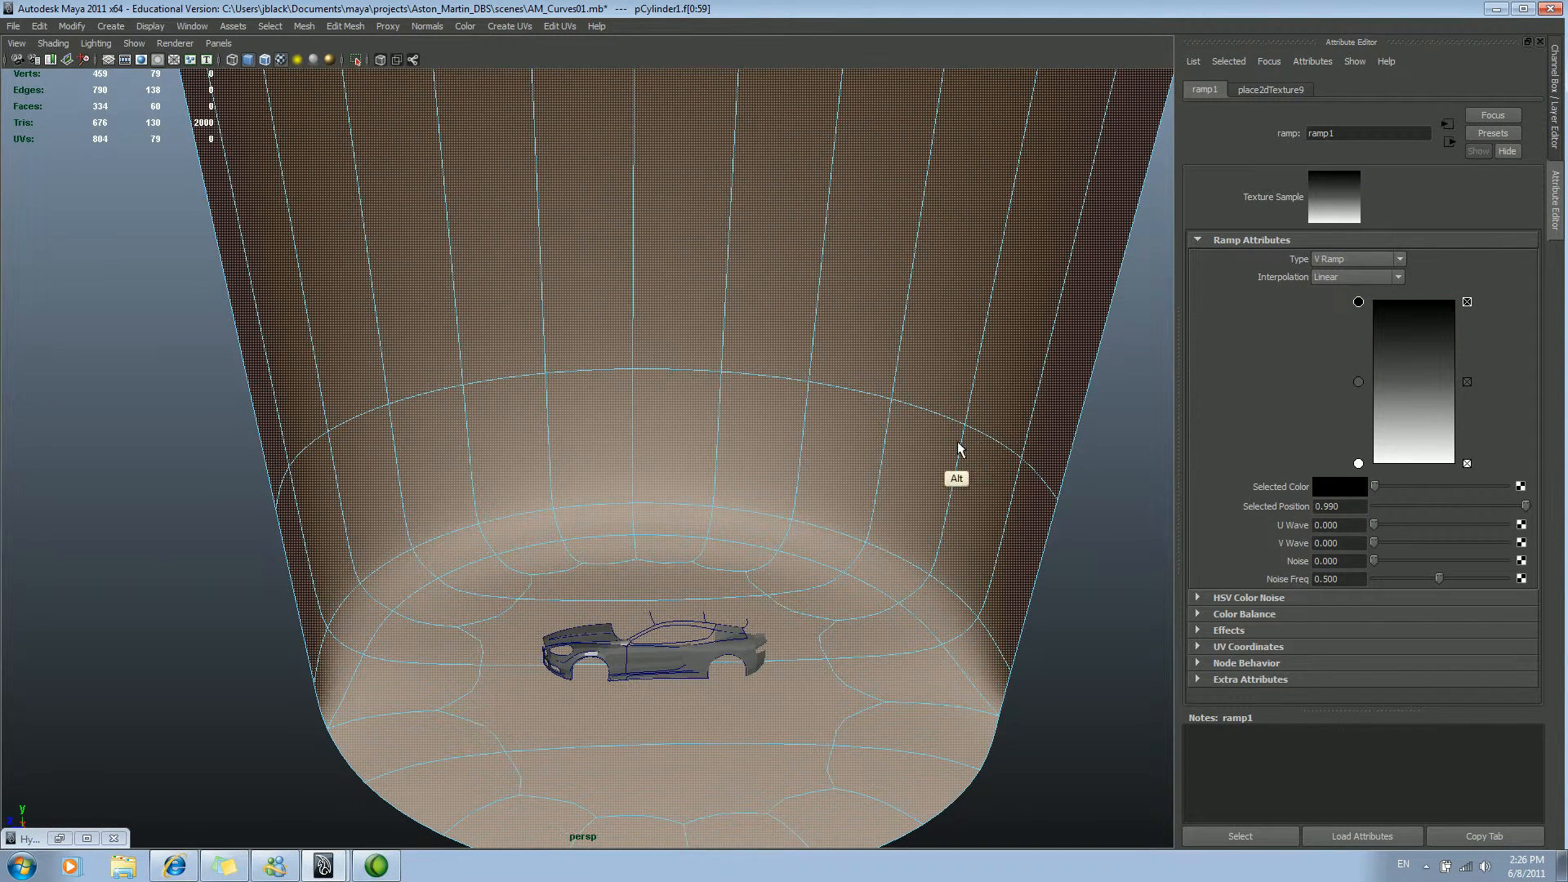
Step: Set the ramp marker positions to 0.095 for white, 0.250 for gray and 0.645 for black
alt+drag(959, 446, 973, 403)
drag(1359, 462, 1359, 448)
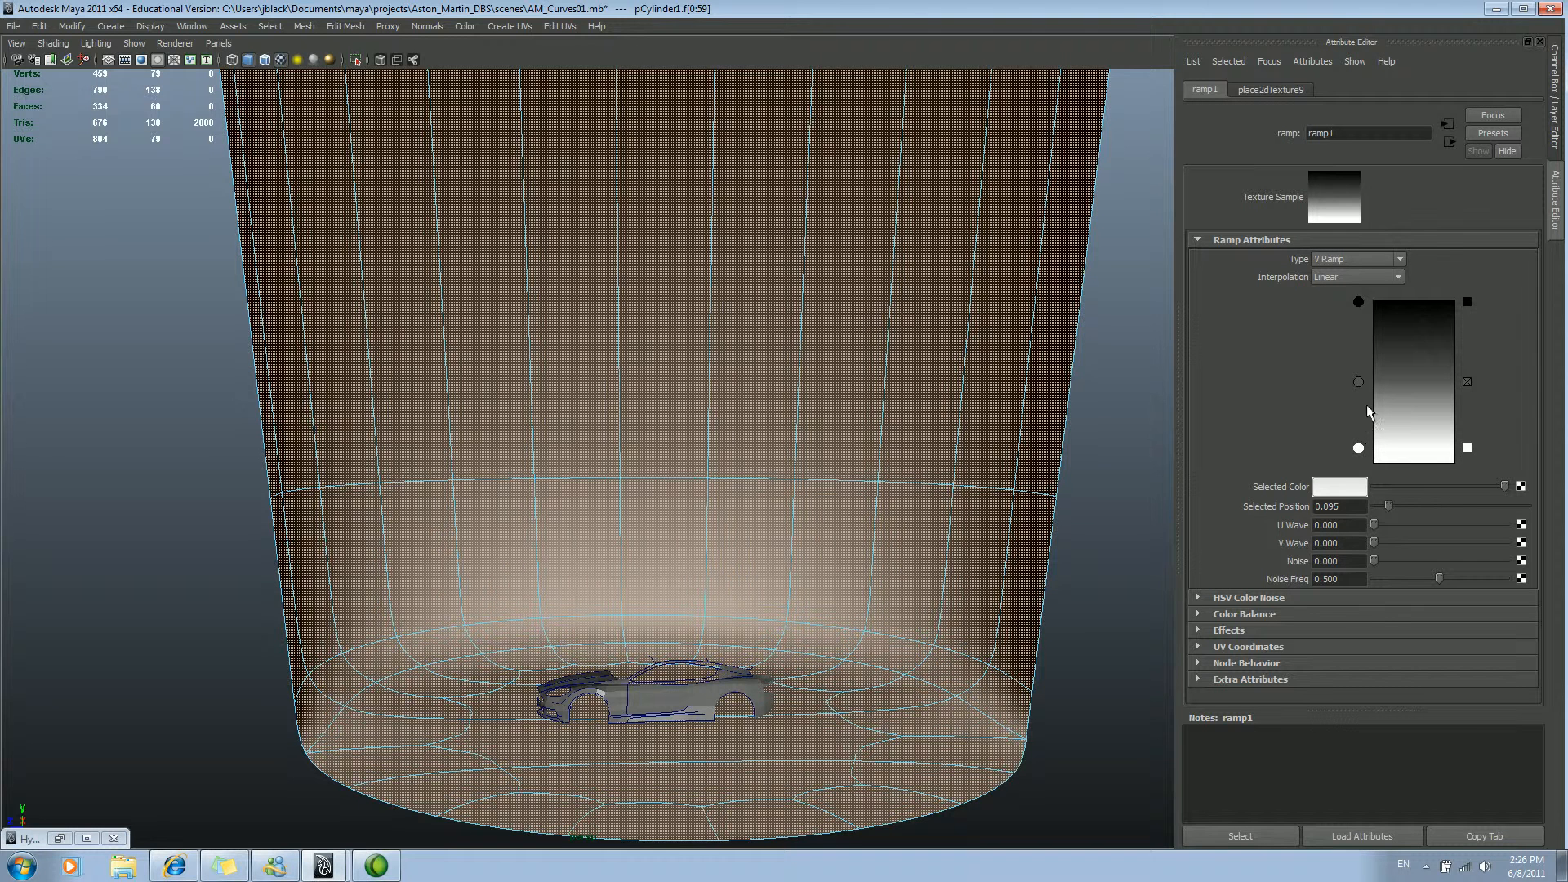
drag(1359, 382, 1359, 422)
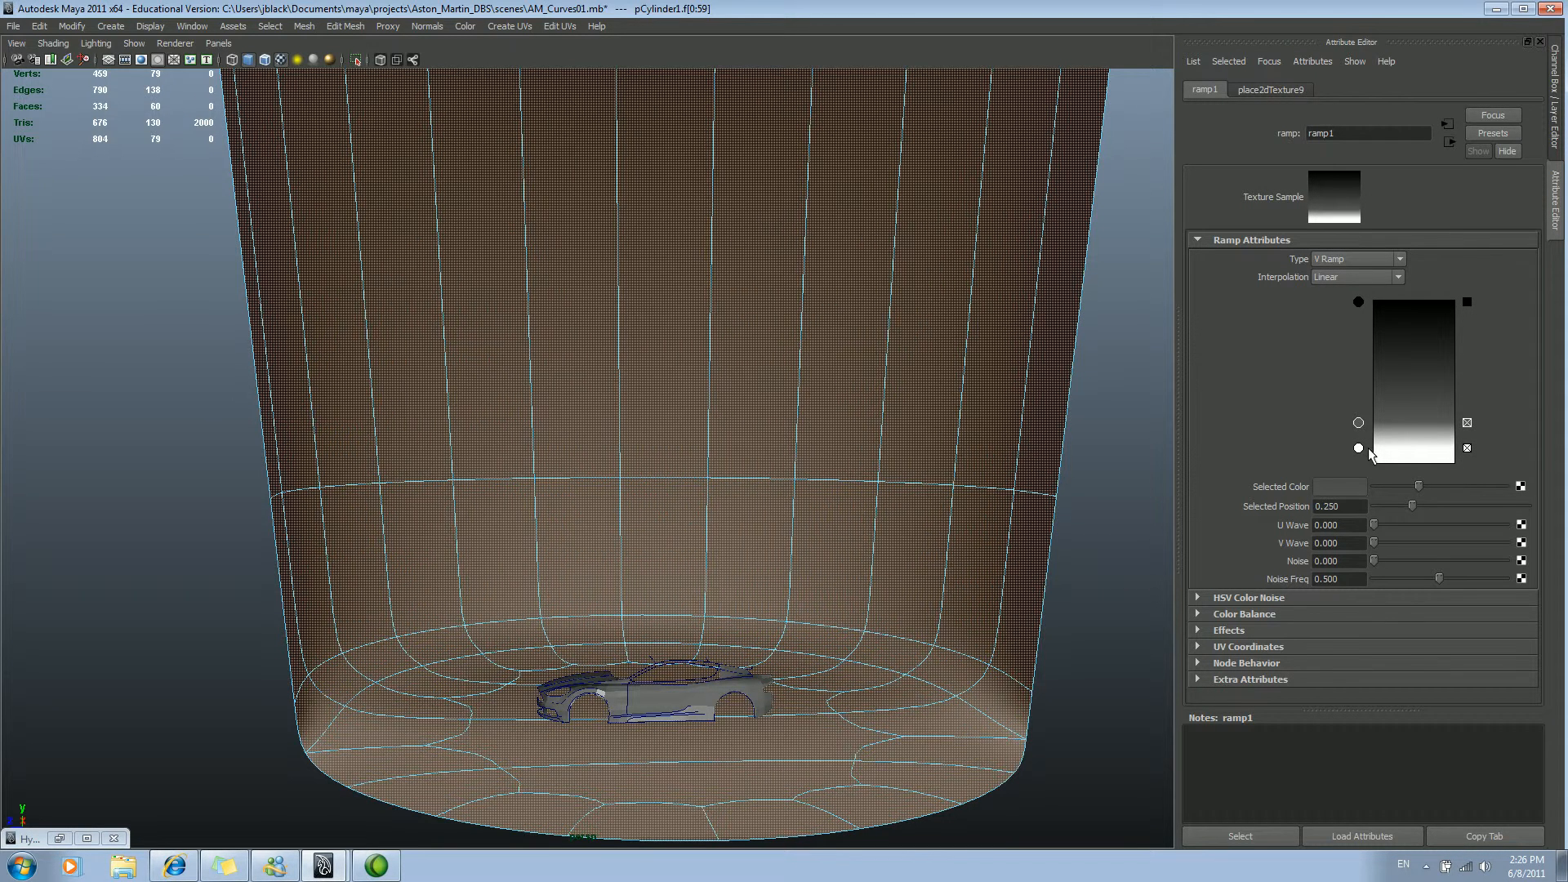
click(1359, 449)
drag(1359, 302, 1359, 360)
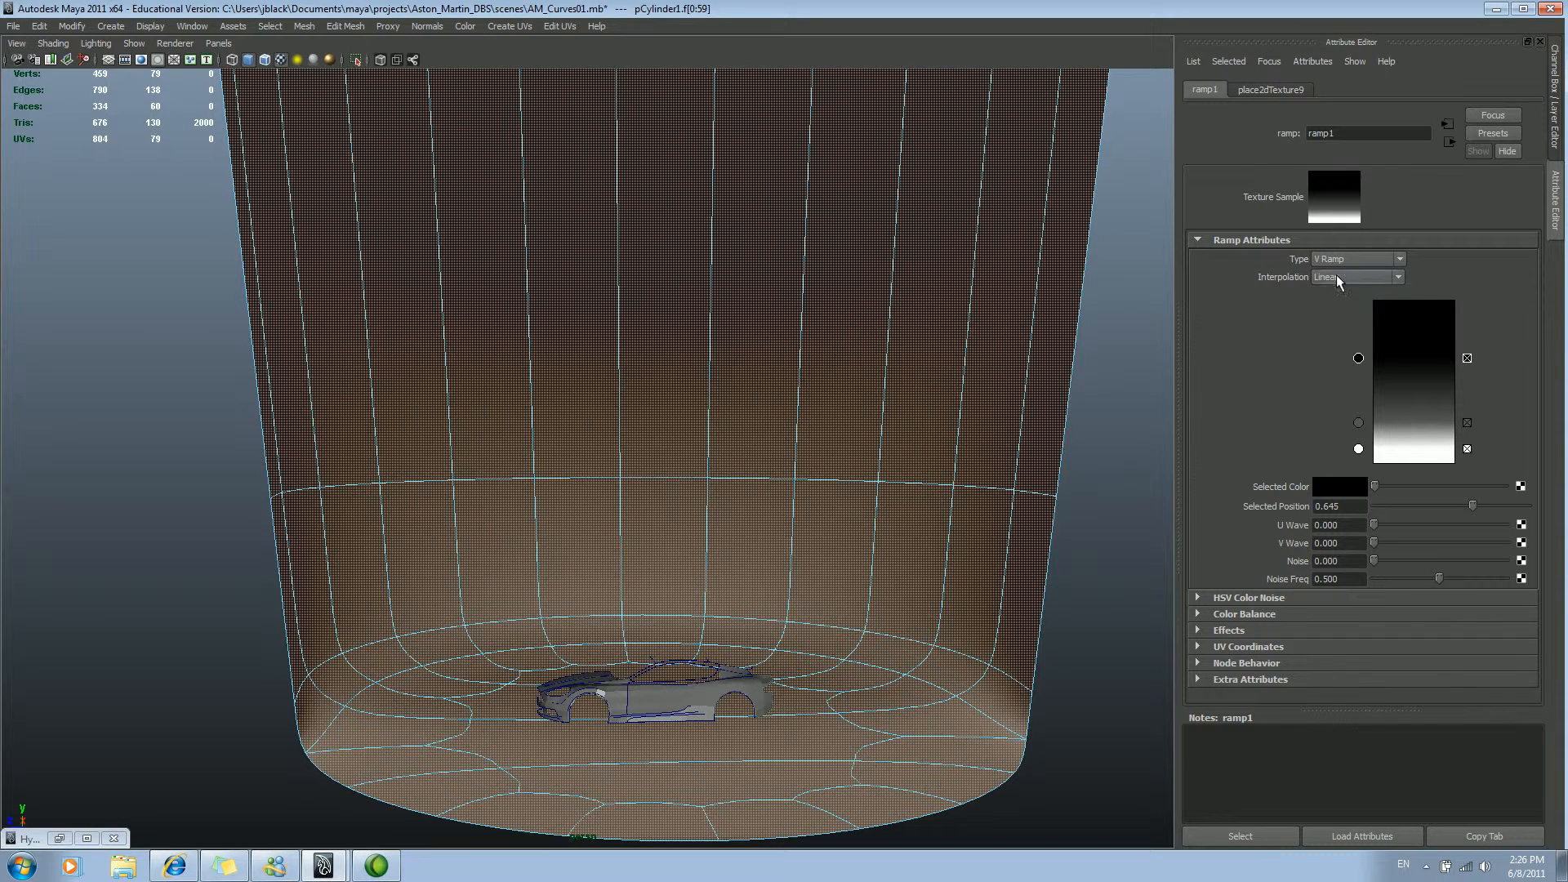
Step: Set the ramp interpolation to Smooth, spread the black marker to position 0.825 and nudge the gray marker slightly toward it
click(1380, 277)
click(1365, 338)
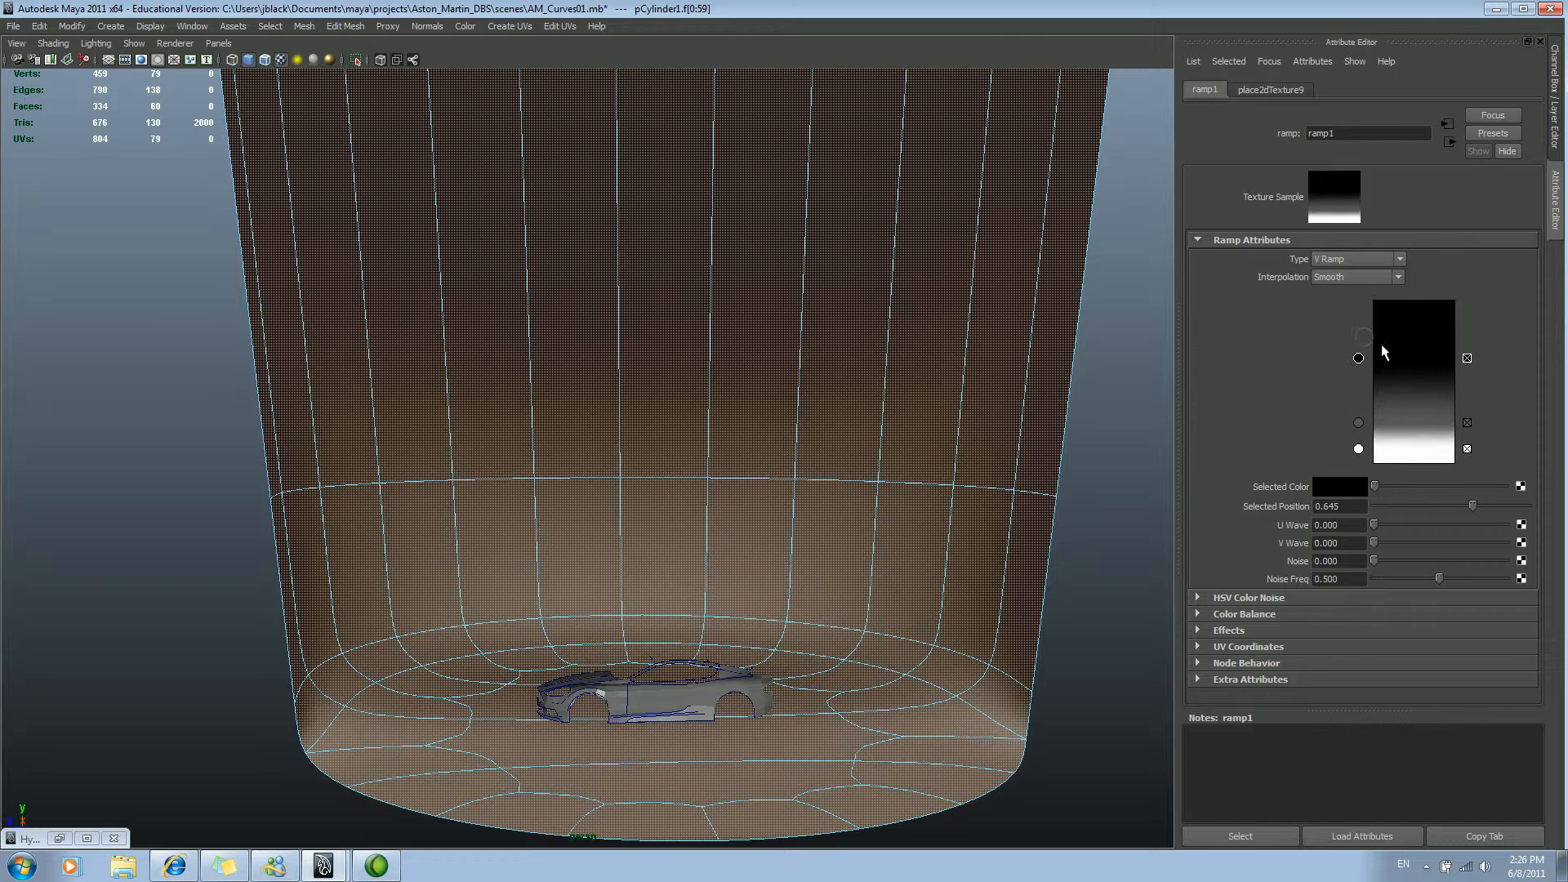
drag(1369, 364, 1371, 335)
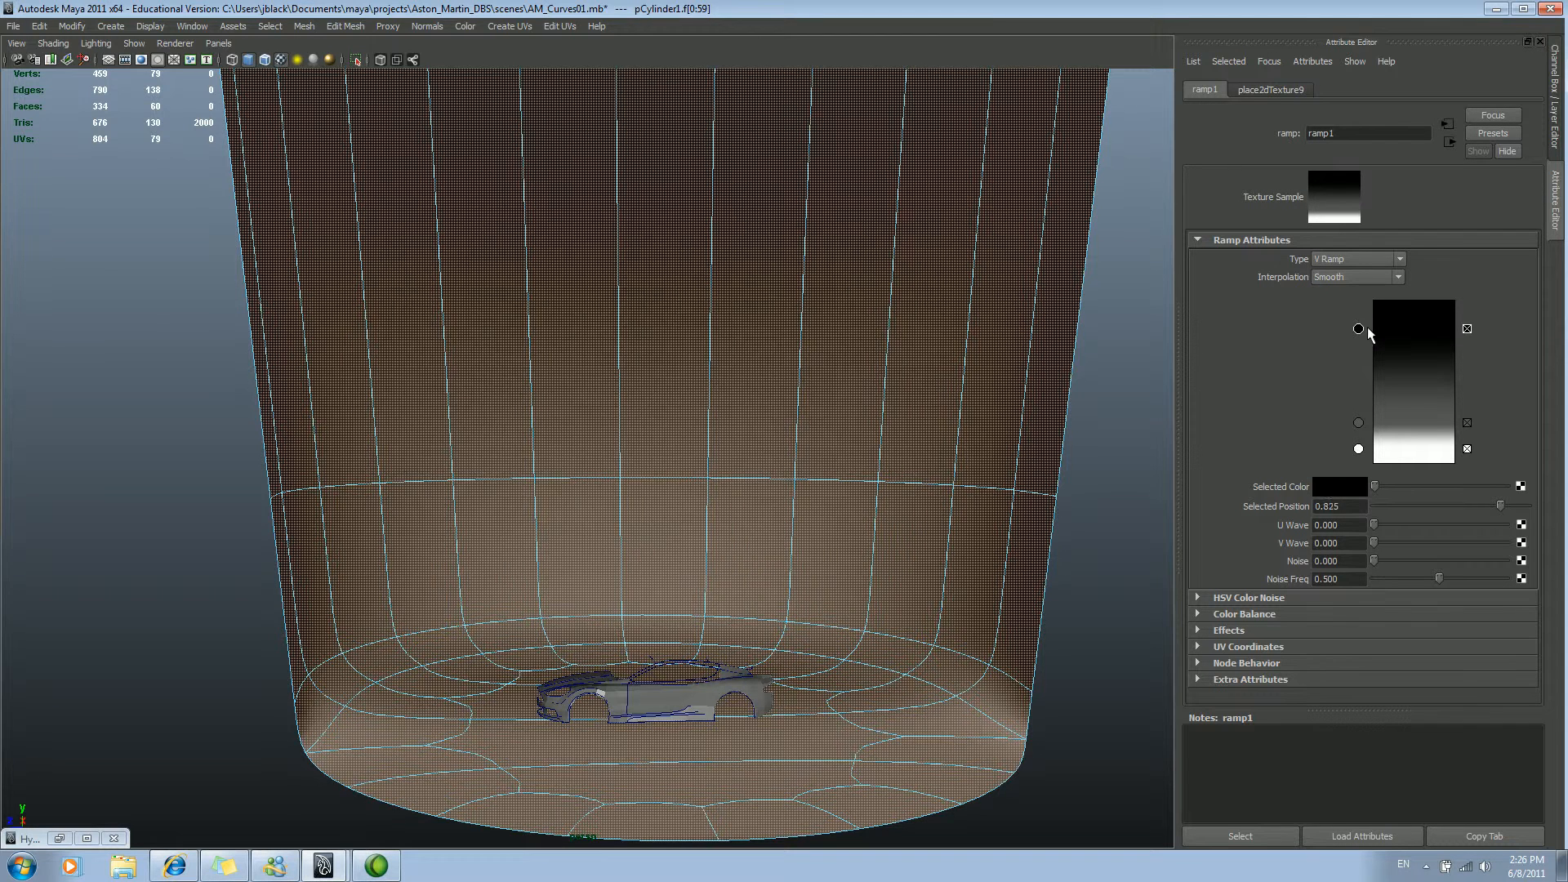
mouse_move(1360, 421)
mouse_down()
mouse_move(1360, 399)
mouse_move(1359, 433)
mouse_move(1359, 416)
mouse_up()
Step: Examine the backdrop's white-to-black gradient around the car from several angles and distances
alt+drag(714, 499, 737, 545)
click(1051, 539)
alt+drag(1012, 594, 972, 491)
alt+middle_drag(897, 415, 885, 364)
alt+drag(841, 437, 835, 472)
click(835, 472)
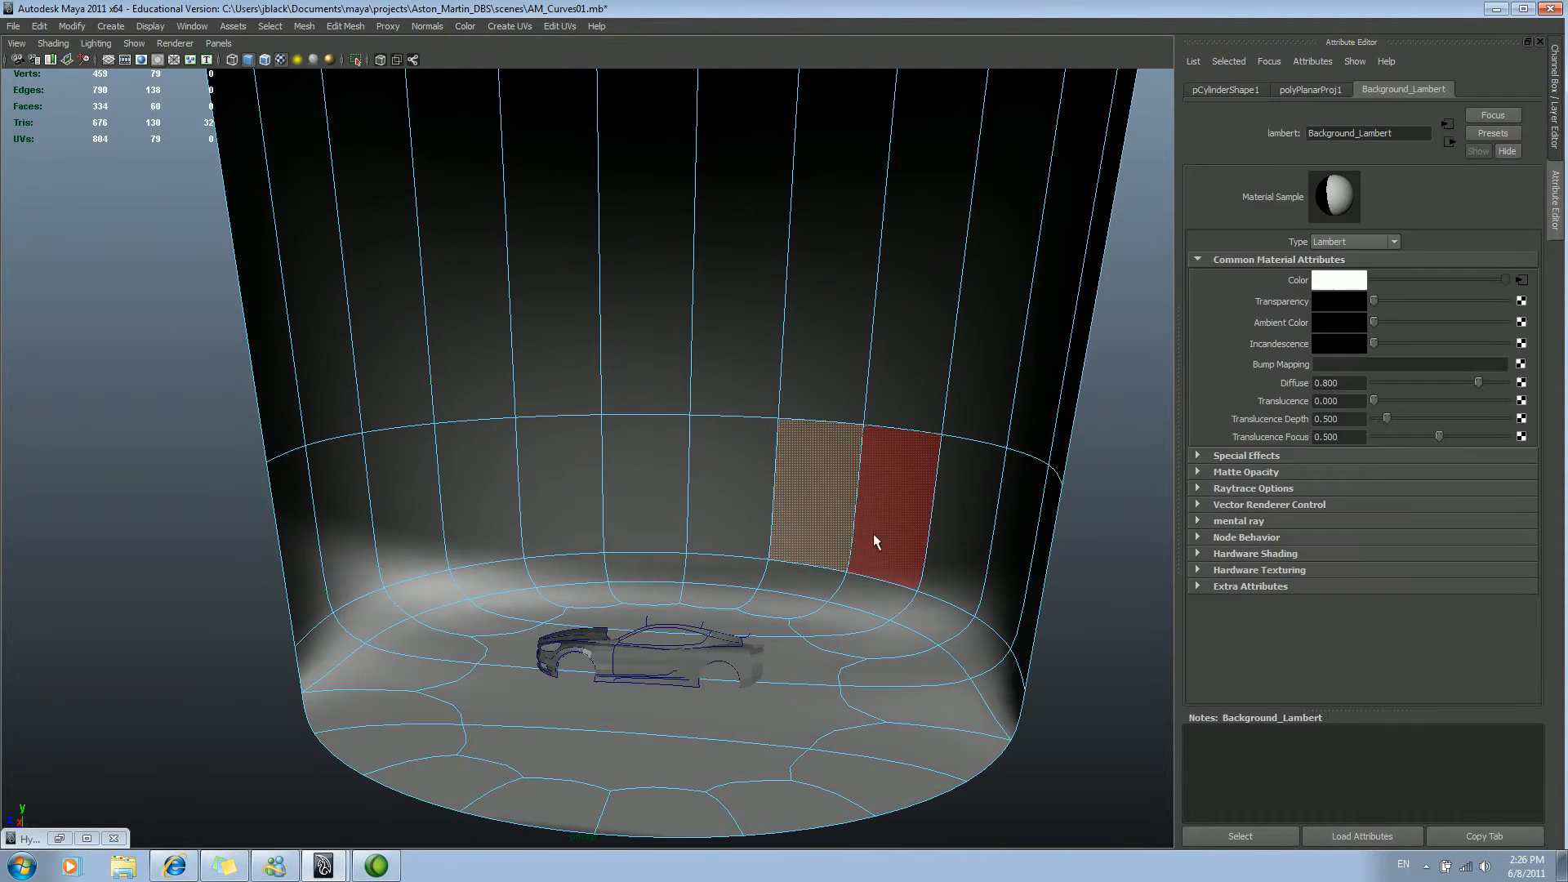
alt+drag(679, 563, 943, 410)
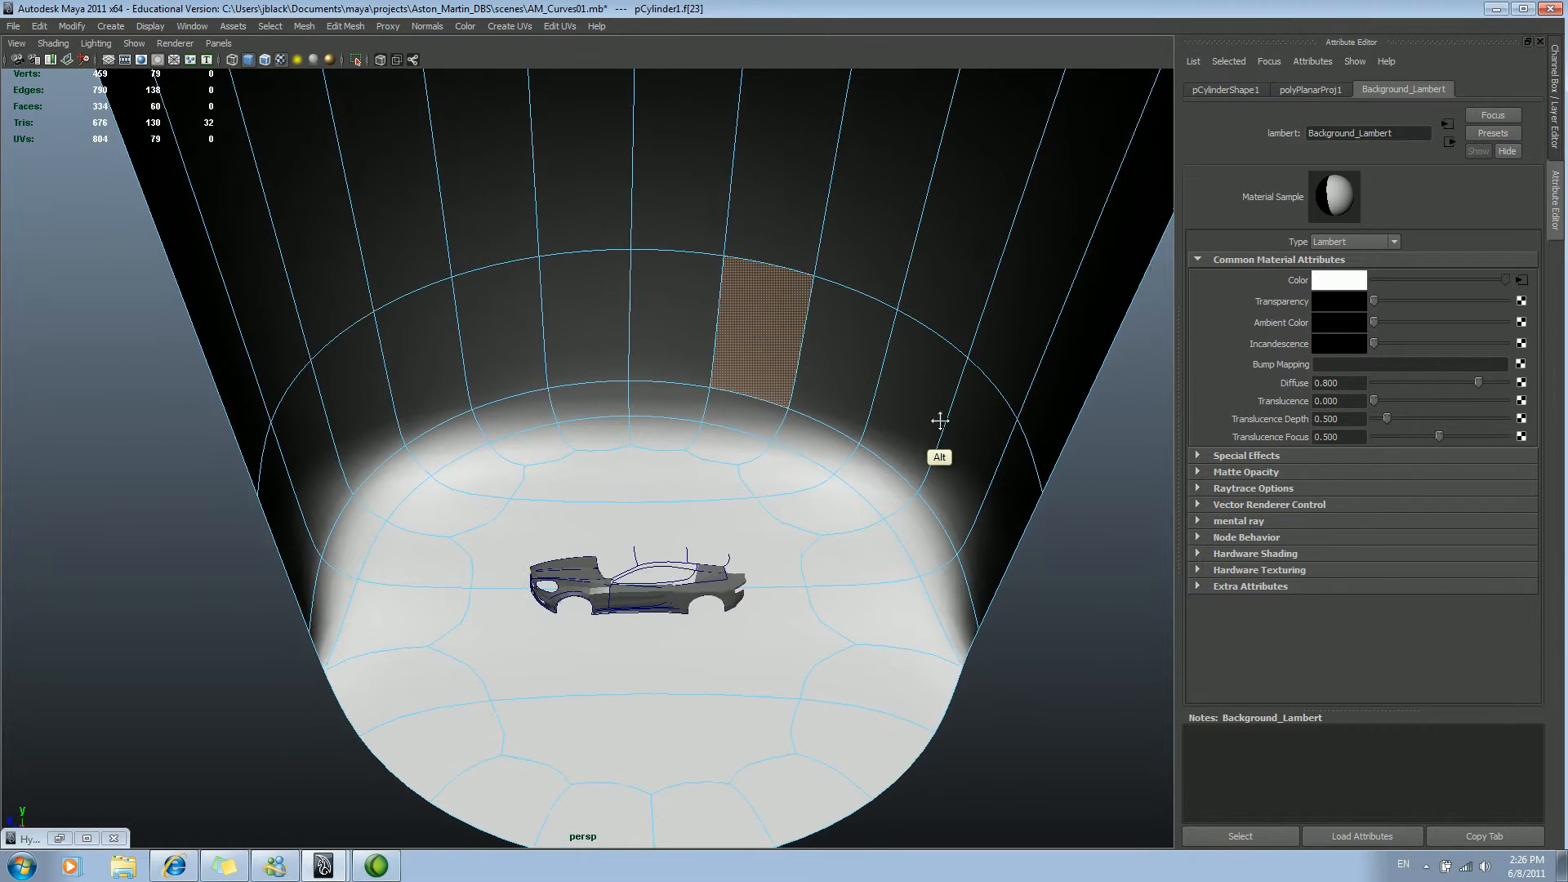
mouse_move(884, 467)
alt+mouse_down()
mouse_move(886, 437)
mouse_move(861, 487)
mouse_move(875, 471)
mouse_move(871, 563)
mouse_move(873, 472)
alt+mouse_up()
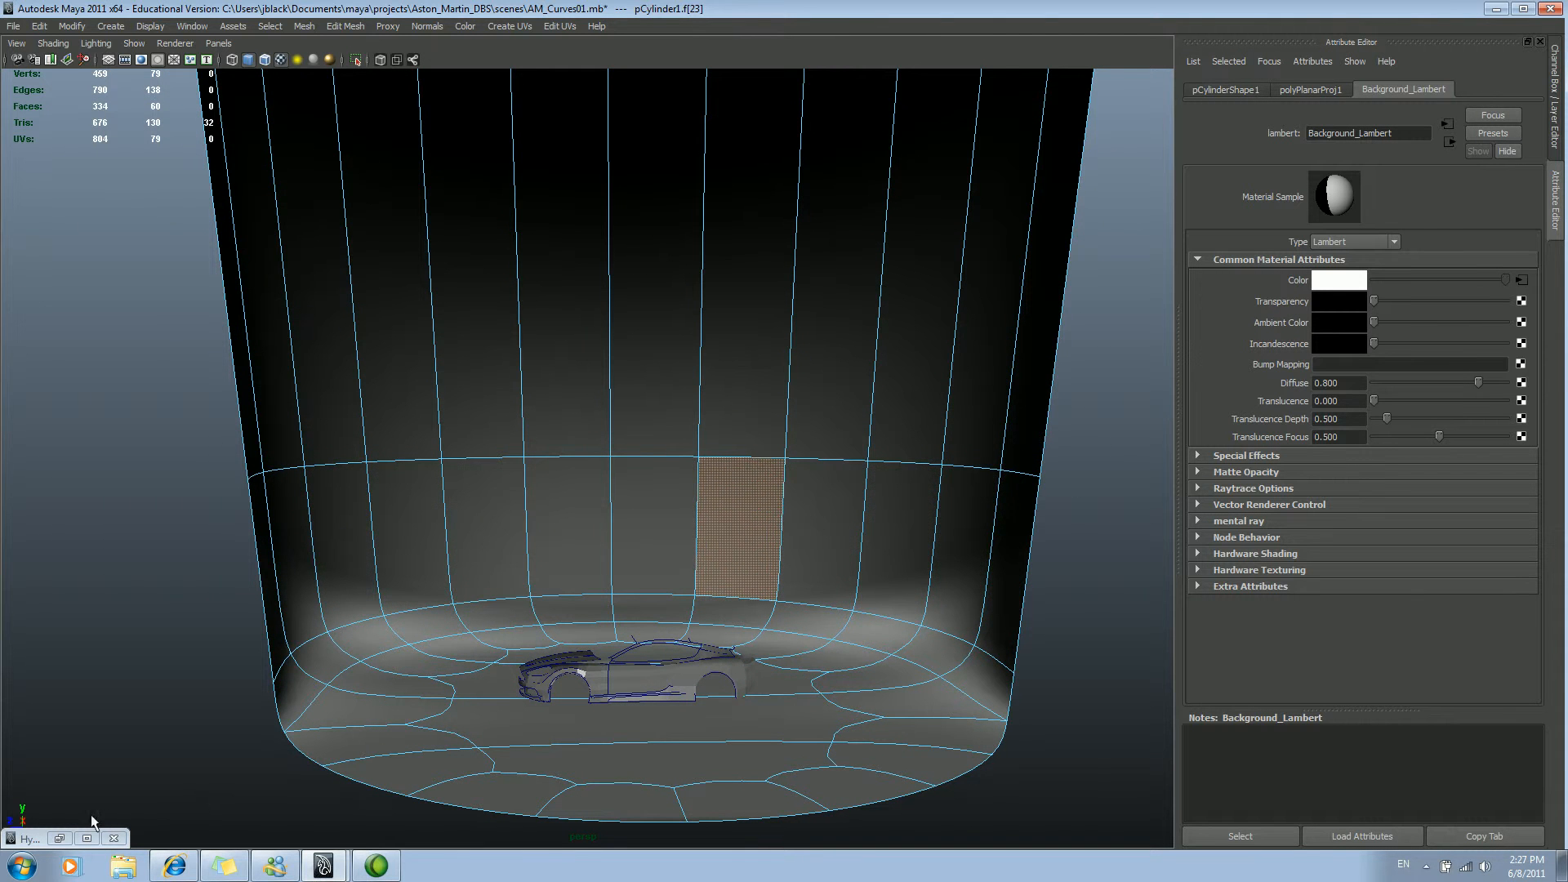
alt+drag(937, 370, 689, 458)
alt+middle_drag(980, 296, 985, 302)
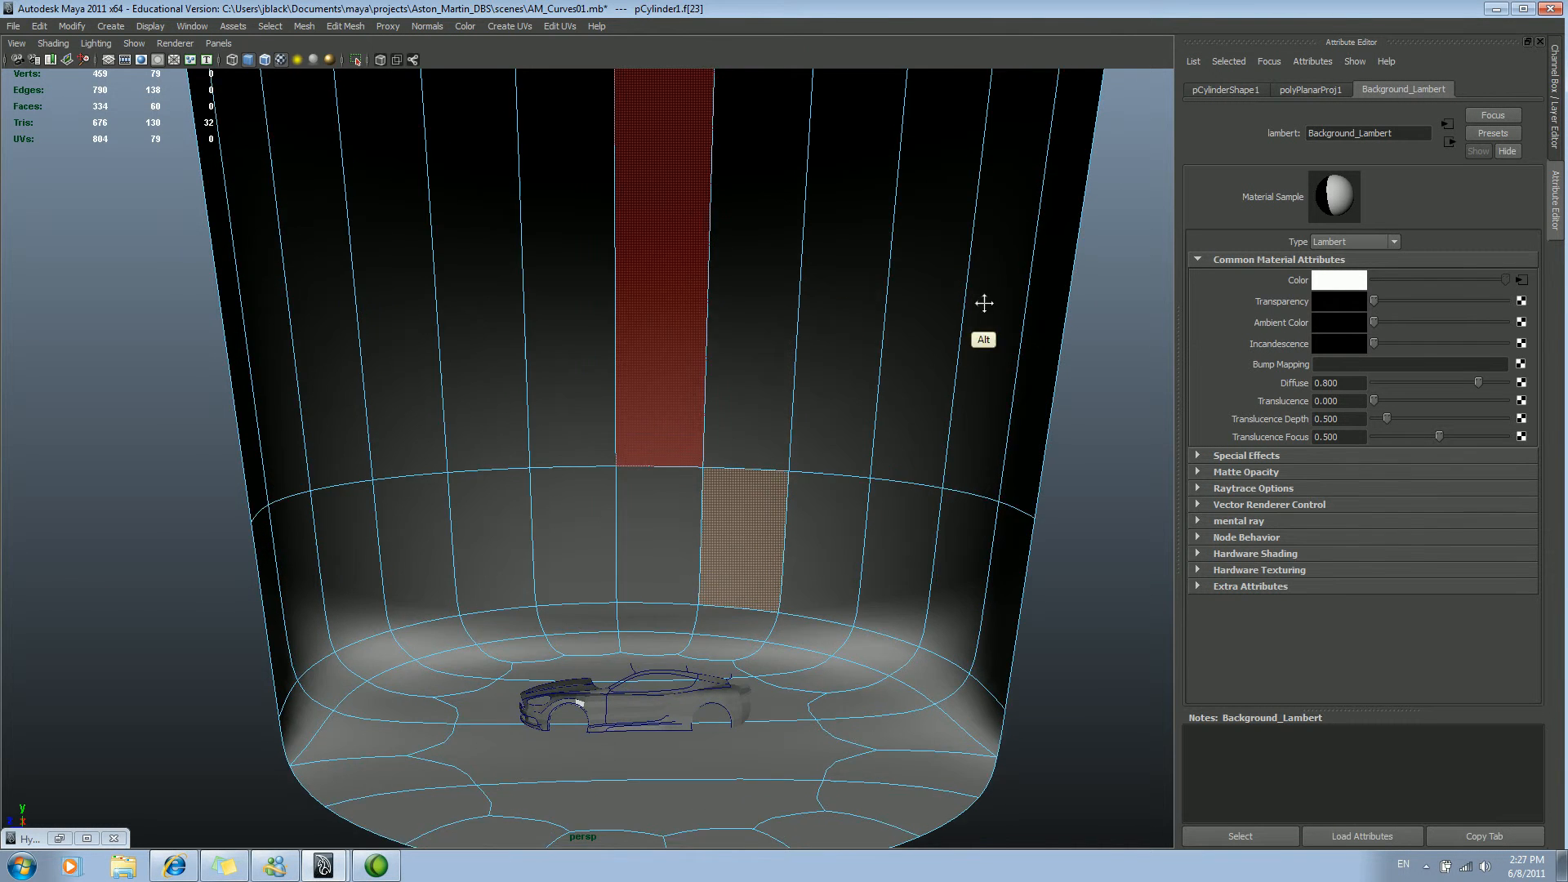
alt+right_drag(985, 302, 672, 387)
alt+drag(672, 387, 668, 343)
alt+middle_drag(668, 343, 670, 290)
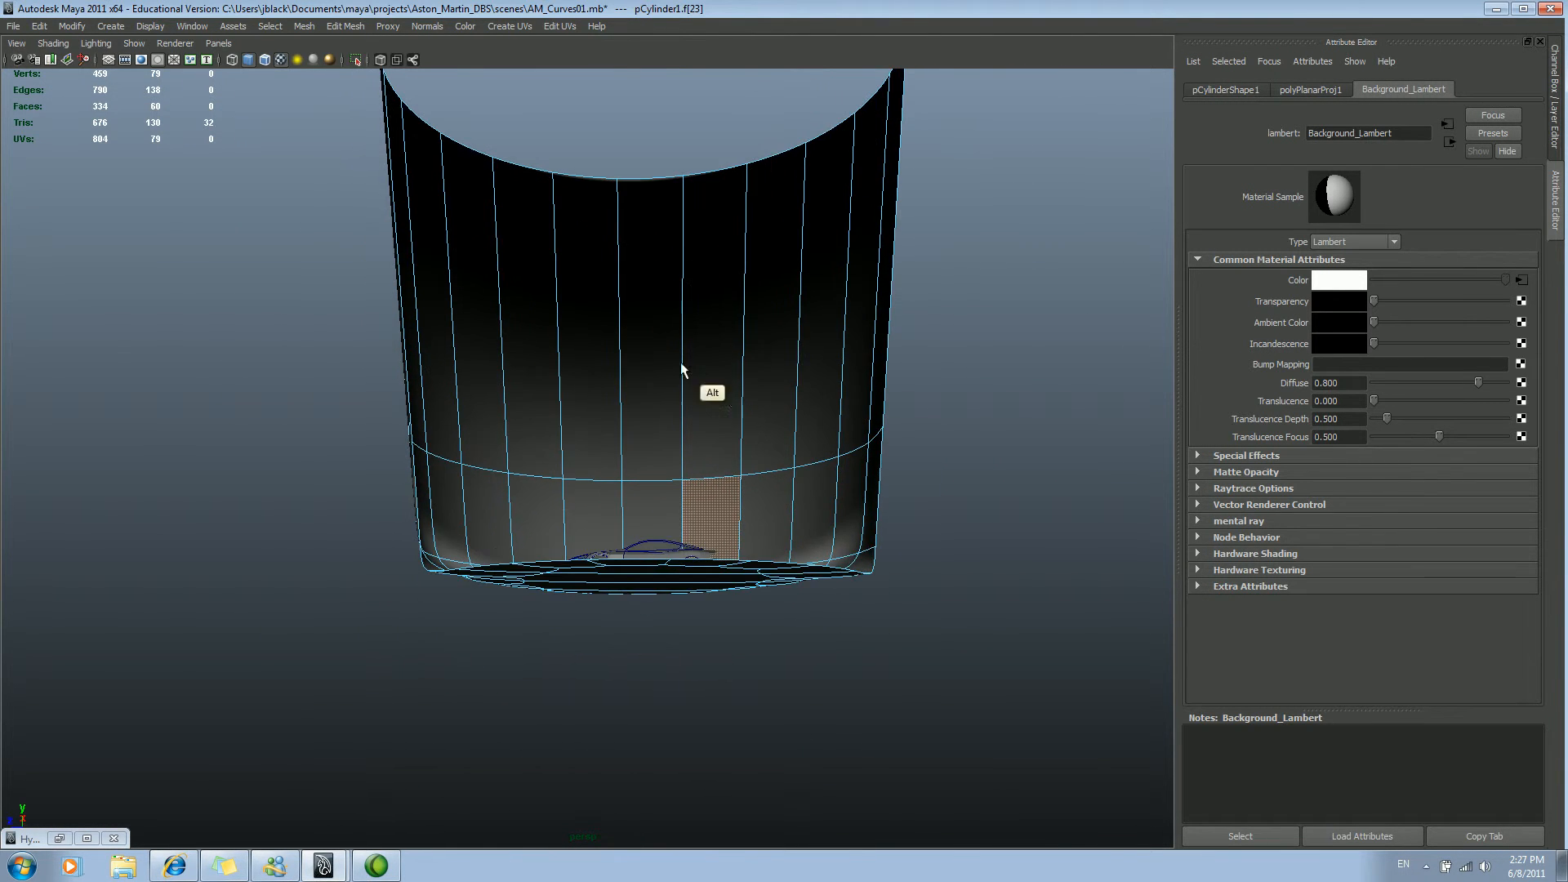
Step: Reopen the ramp, shift the black marker to just below mid-ramp, and set white to position 0.000 and gray to 0.220
click(1524, 280)
drag(1358, 329, 1358, 463)
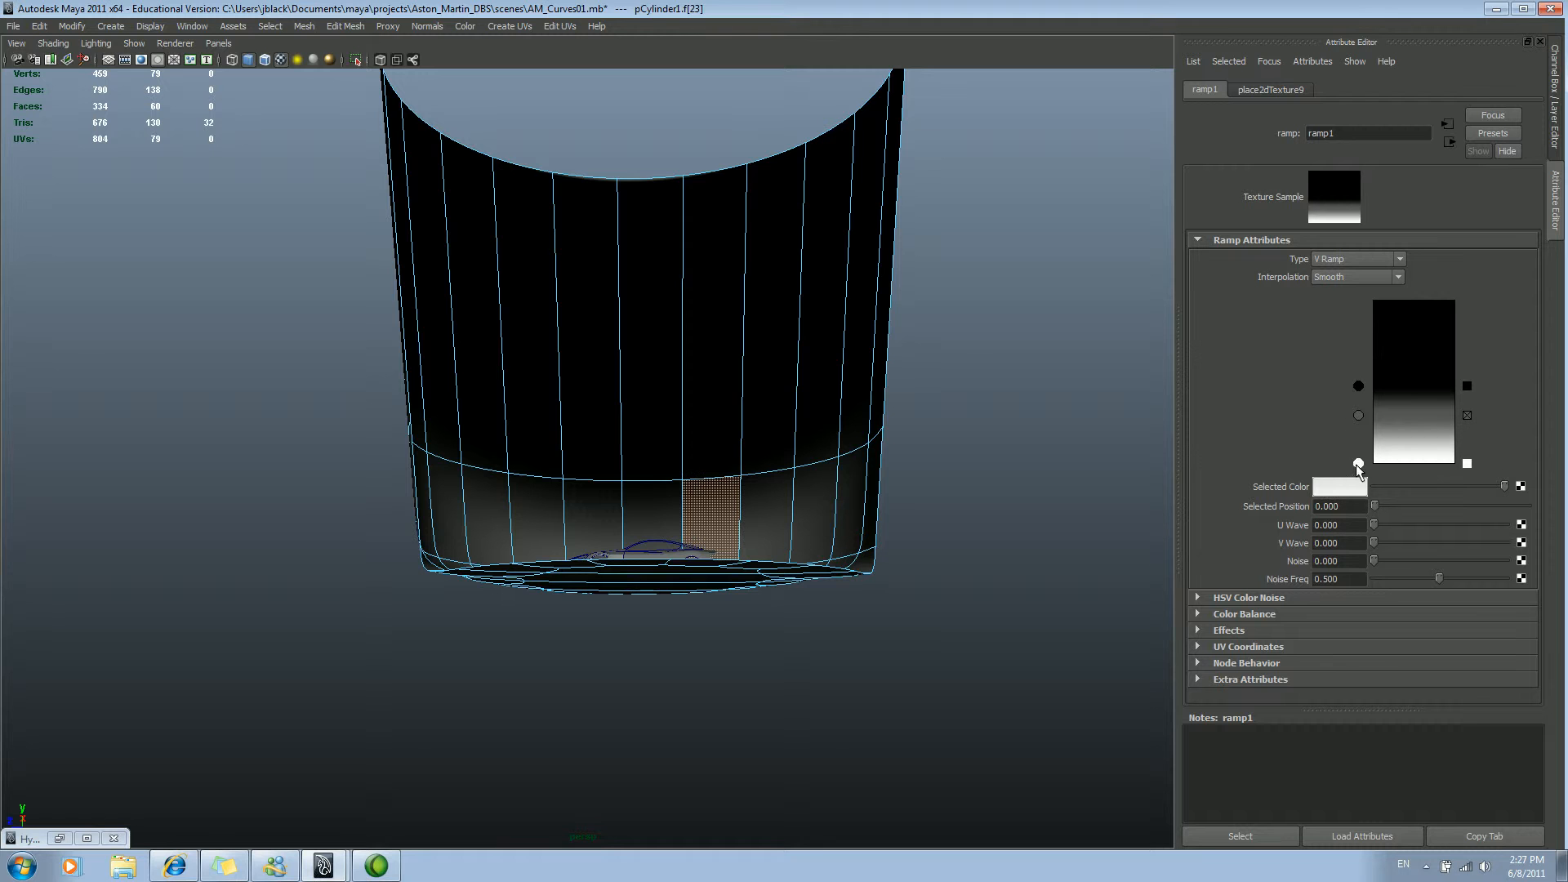
mouse_move(855, 502)
alt+mouse_down()
mouse_move(862, 539)
mouse_move(857, 515)
alt+mouse_up()
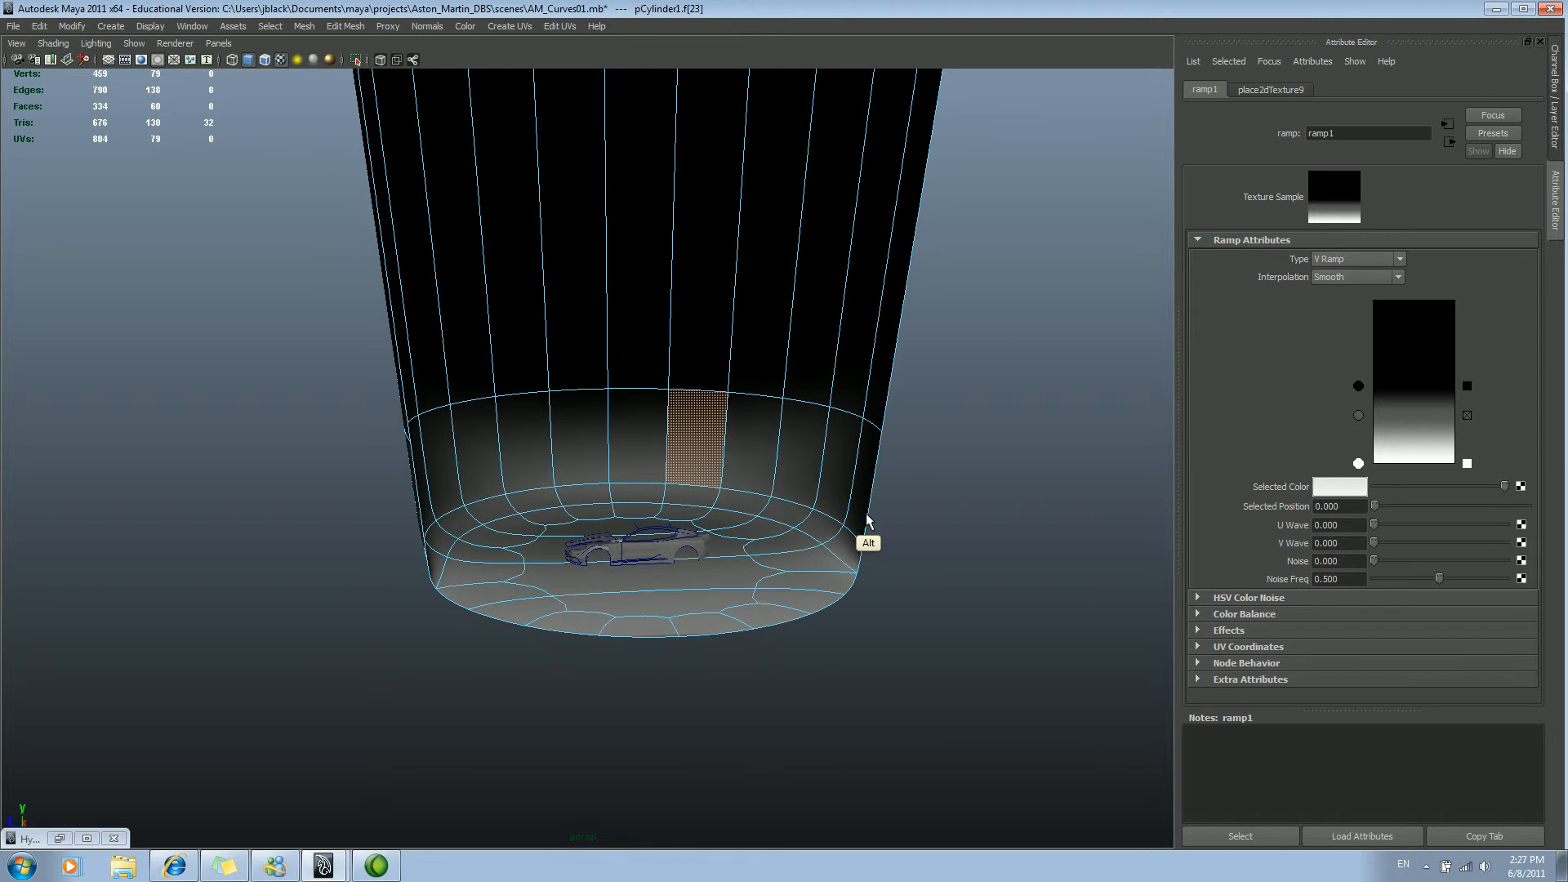
drag(1358, 414, 1360, 432)
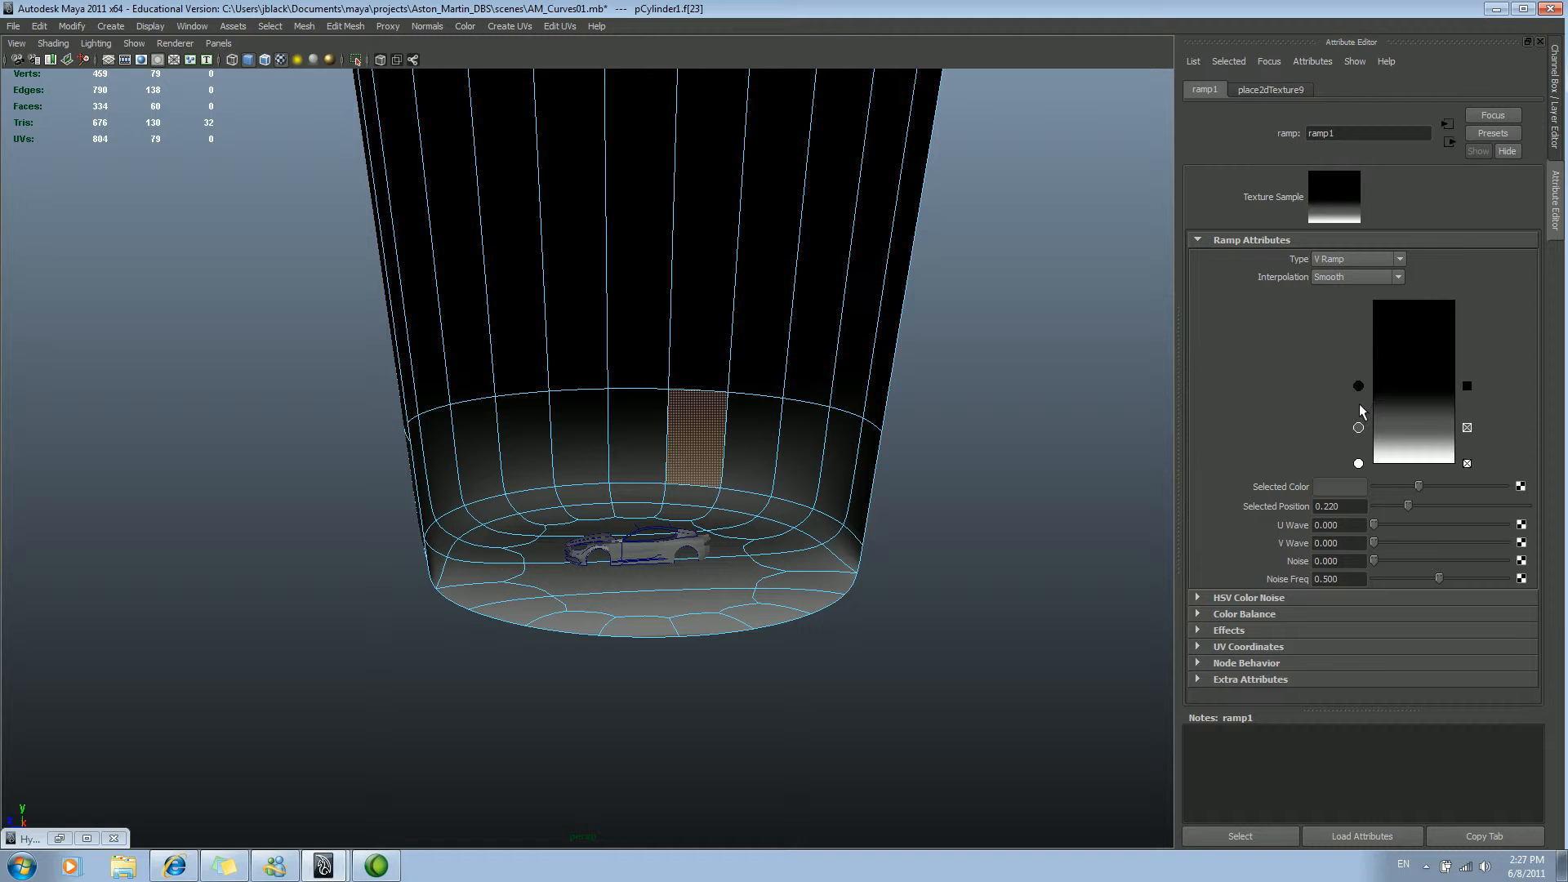
Step: Darken the ramp's white marker to light gray, RGB 0.671, and check the backdrop around the car
click(1359, 463)
click(1346, 487)
click(1320, 451)
click(1332, 451)
click(1315, 452)
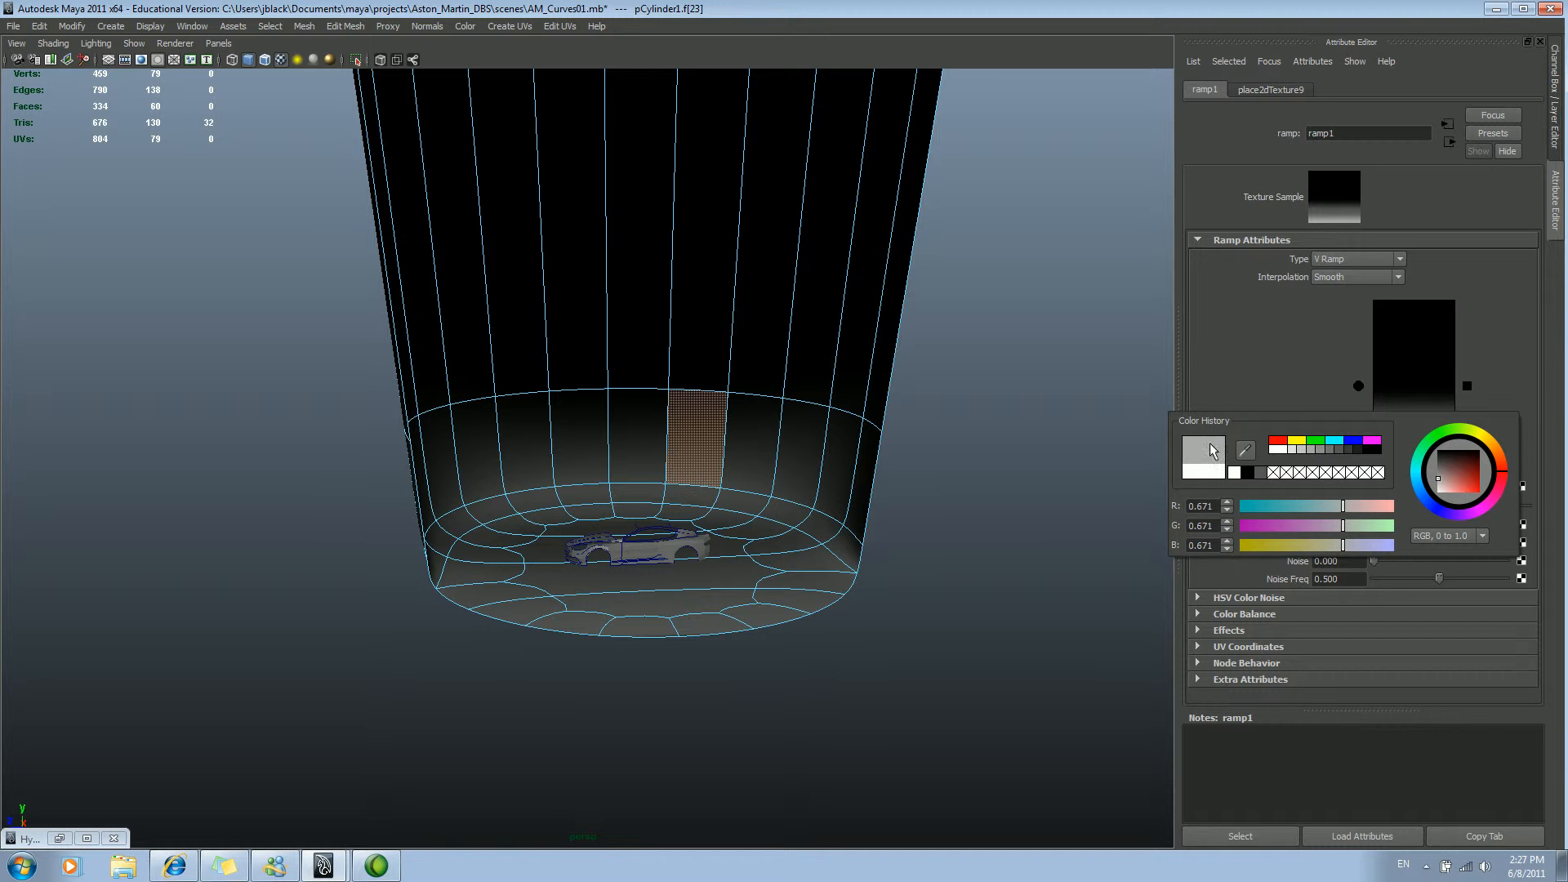
click(921, 595)
alt+drag(920, 595, 802, 635)
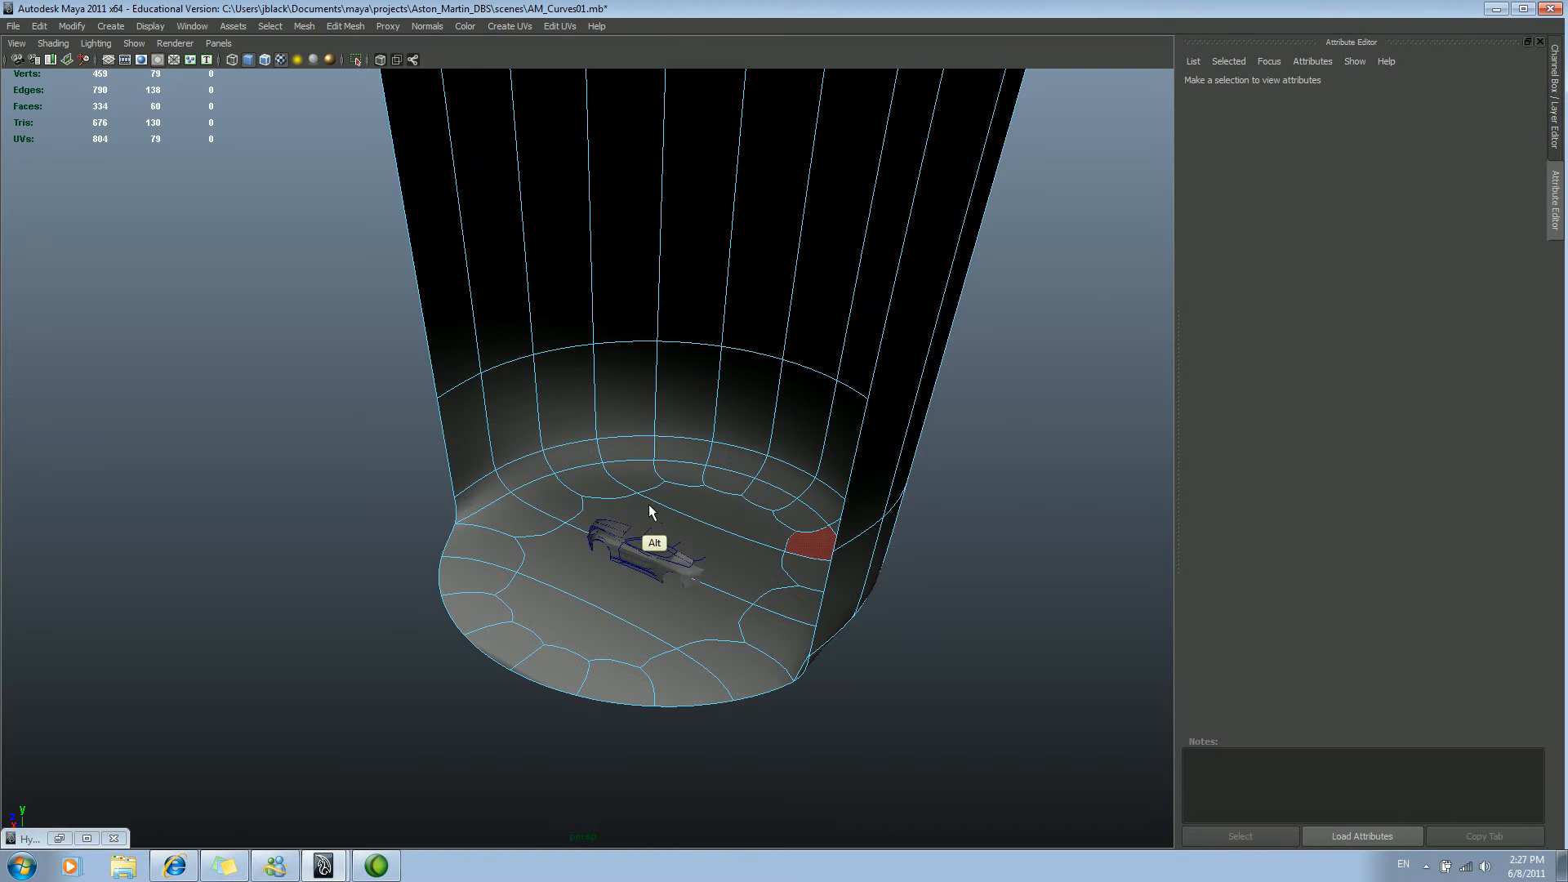
alt+drag(648, 503, 774, 437)
alt+right_drag(773, 437, 1001, 493)
alt+drag(958, 492, 736, 500)
Step: Create a new display layer with the cylindrical studio backdrop assigned to it
click(742, 525)
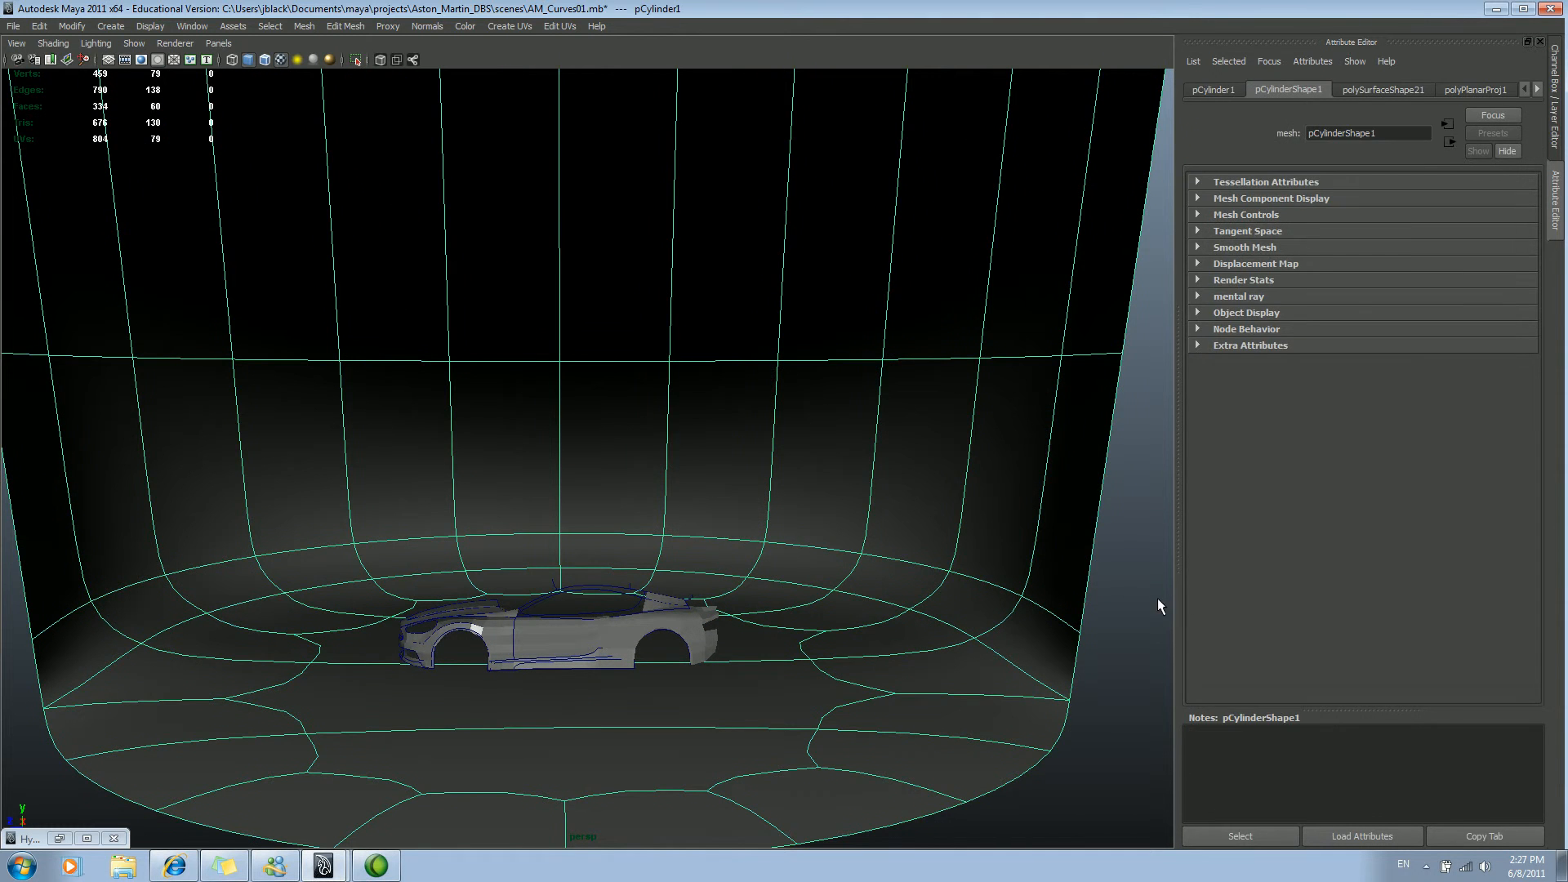
key(Delete)
alt+drag(903, 500, 798, 571)
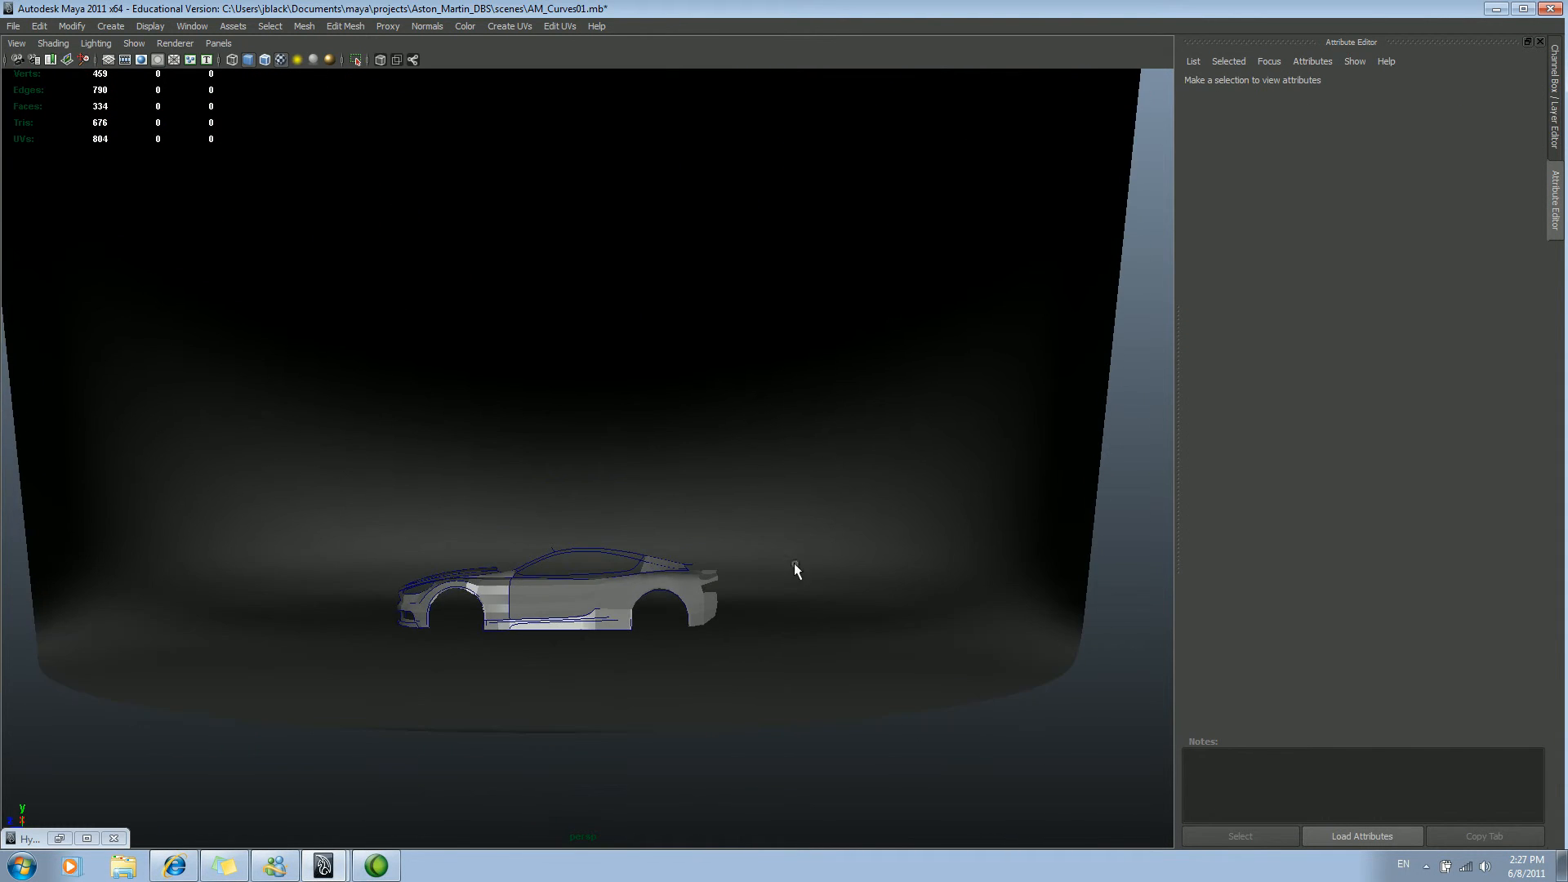
click(798, 571)
click(1554, 123)
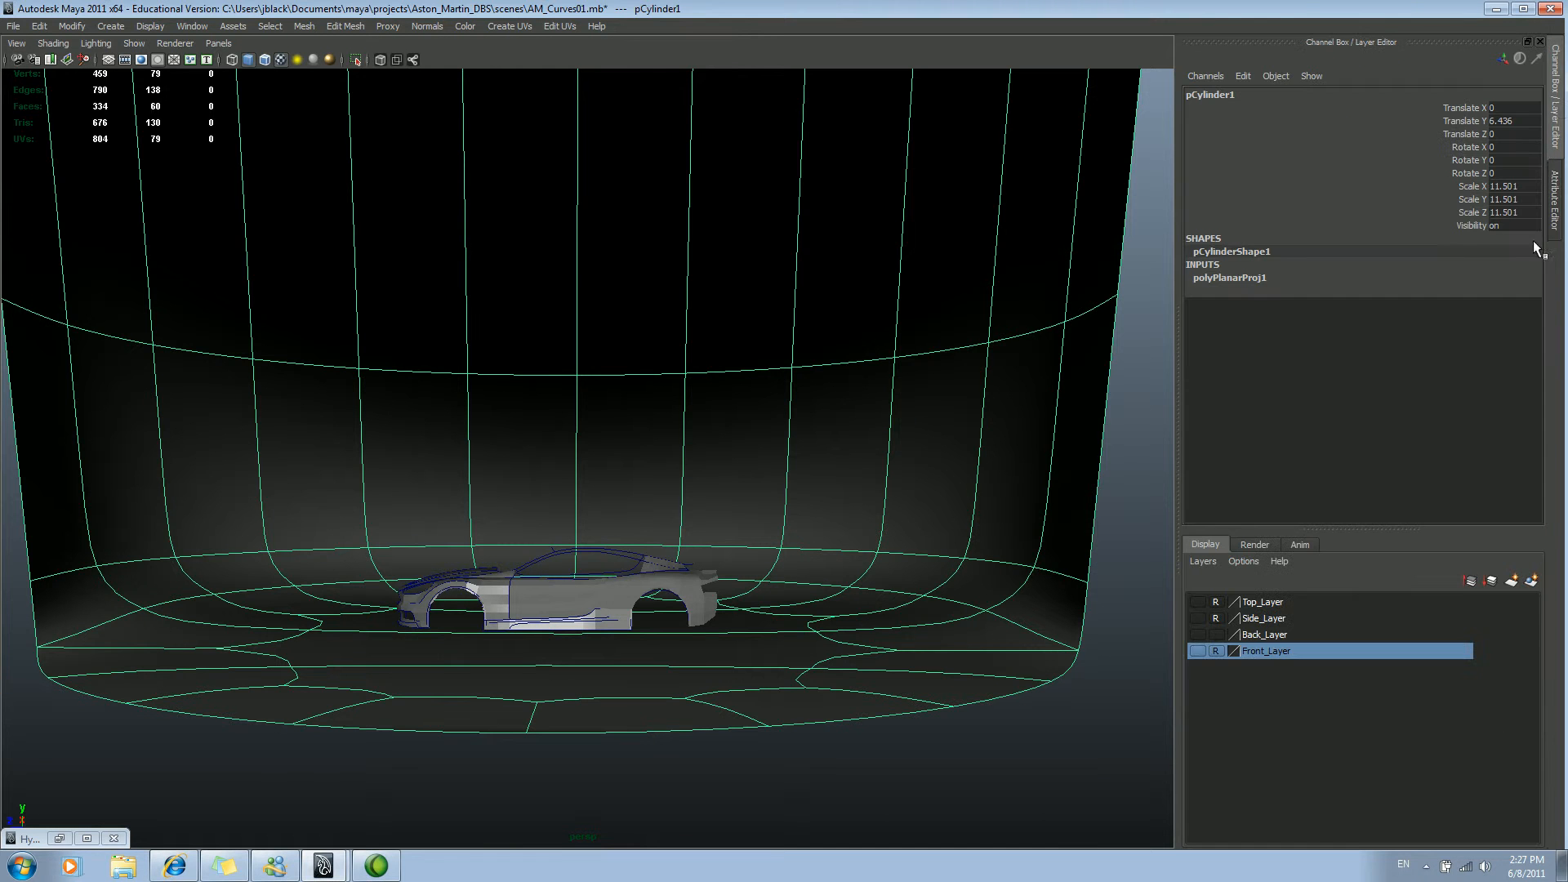
click(1529, 582)
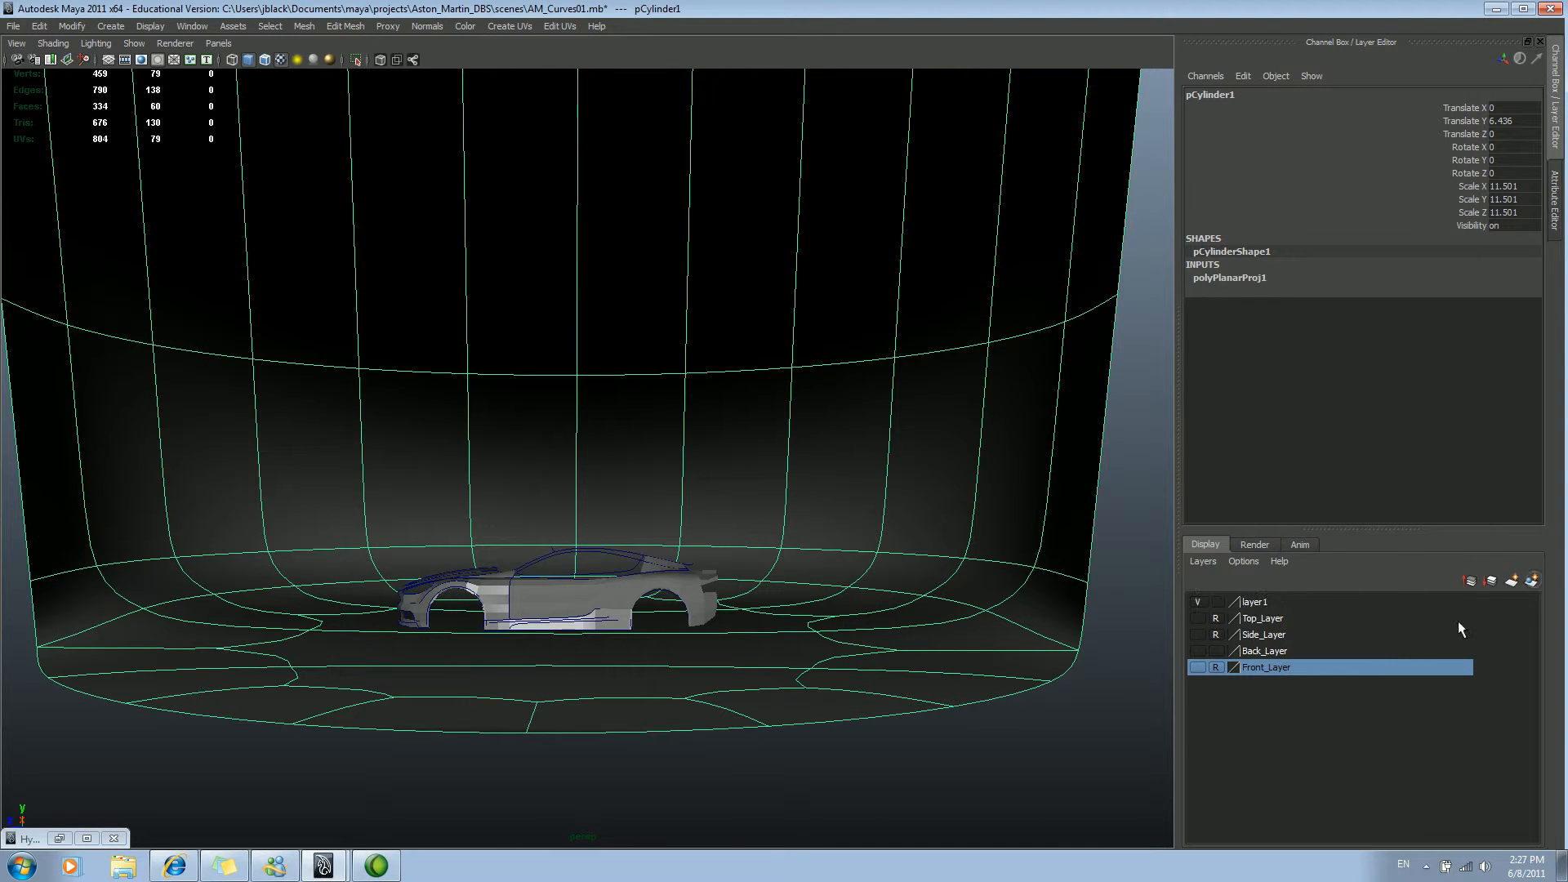
Step: Try to rename the backdrop's layer Background_PunchBowl_Layer, and toggle the layer's visibility off and on
double_click(1260, 605)
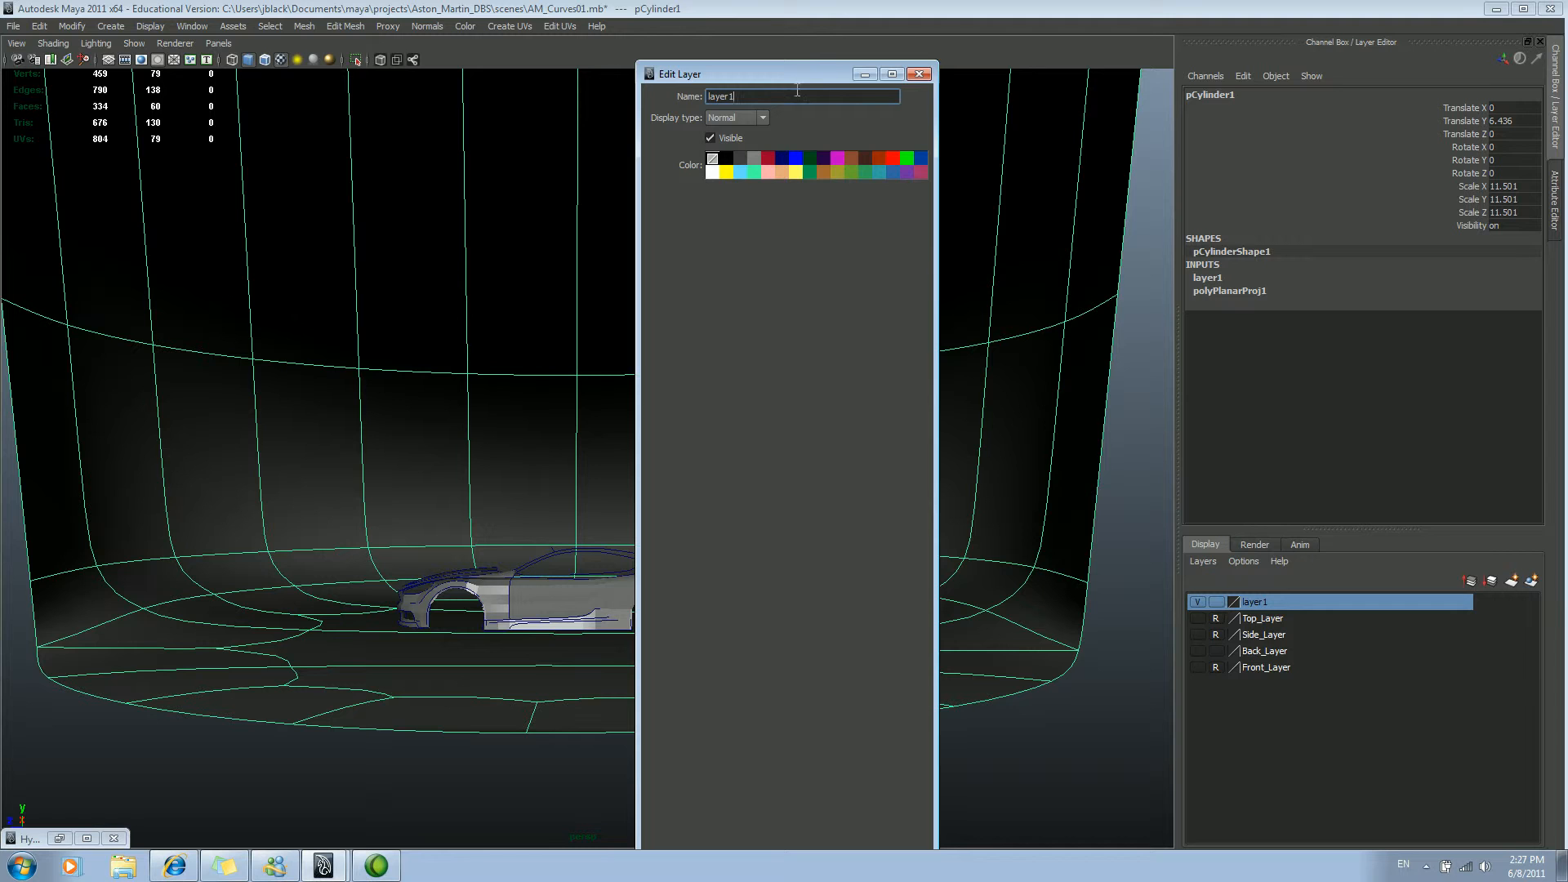
text(Background_PucnnchBowl_Layer)
click(918, 74)
click(1199, 600)
click(1198, 600)
Step: Compare the backdrop around the car with Daniel Simon's vehicle image in Internet Explorer, ending on a close front three-quarter view in Maya
alt+drag(709, 562, 527, 423)
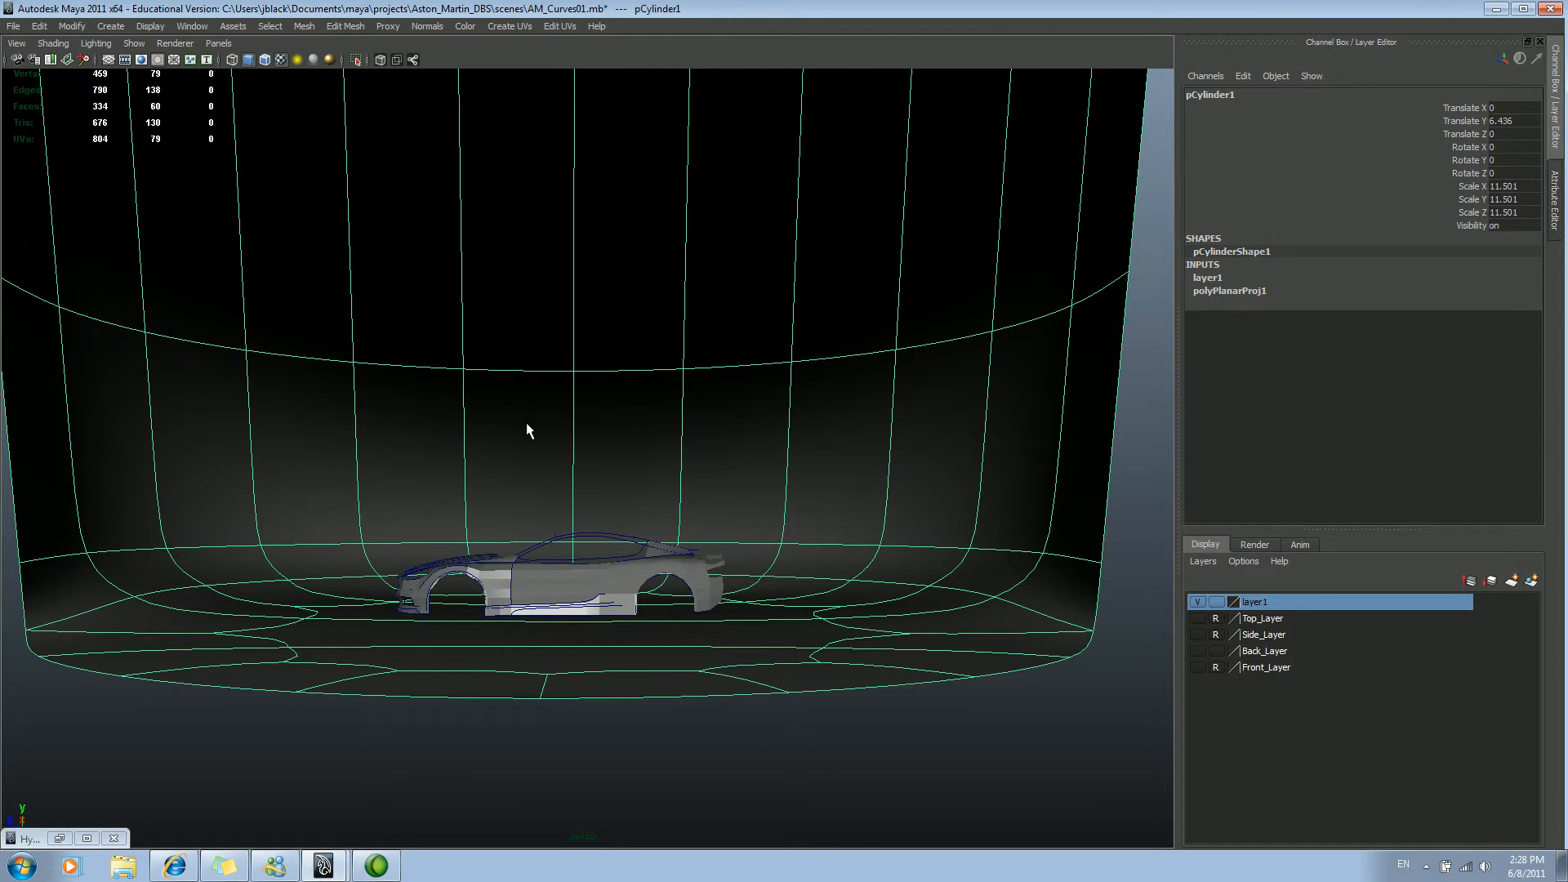
alt+middle_drag(601, 329, 686, 293)
alt+right_drag(566, 410, 724, 385)
alt+middle_drag(724, 385, 633, 371)
alt+drag(634, 370, 629, 471)
key(alt+Tab)
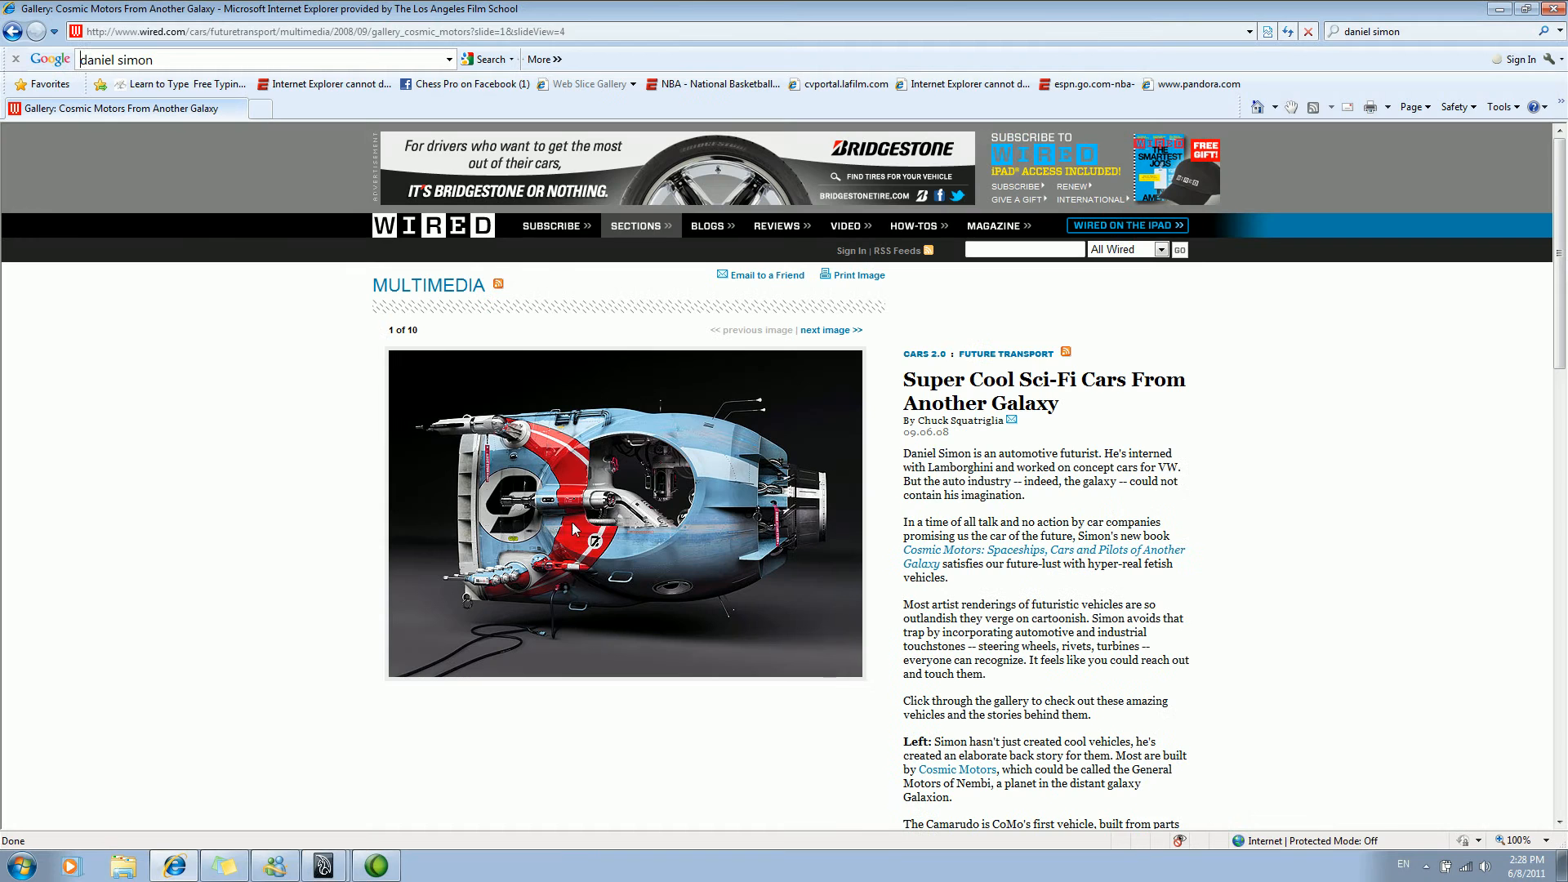
key(alt+Tab)
alt+drag(770, 490, 638, 562)
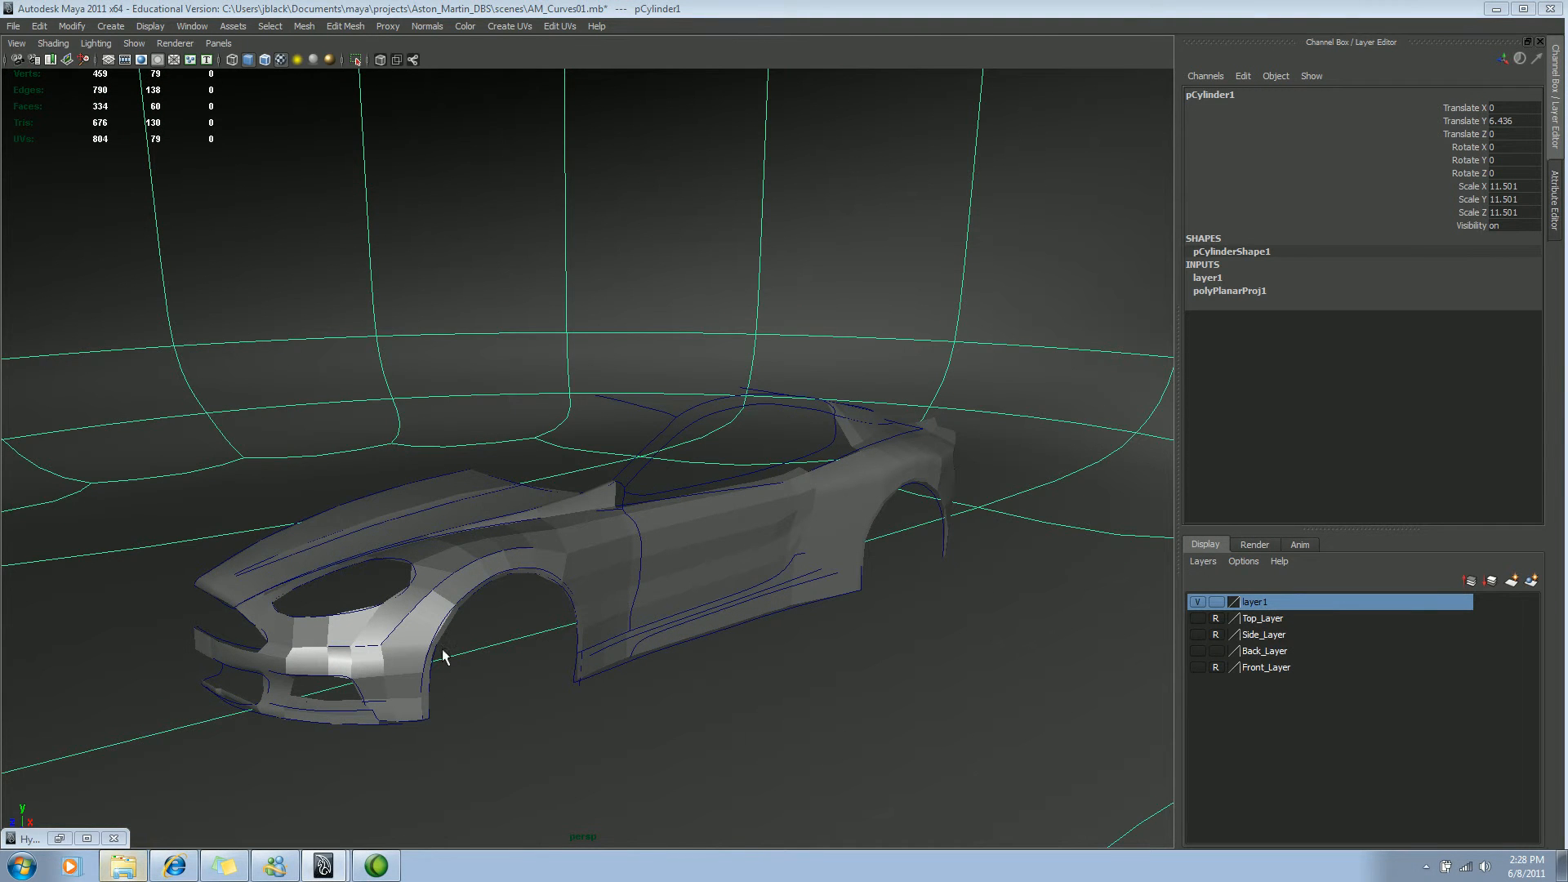
Step: Open the astonmartindbs photo from the Aston_Martin_DBS folder in the Pictures library
click(144, 864)
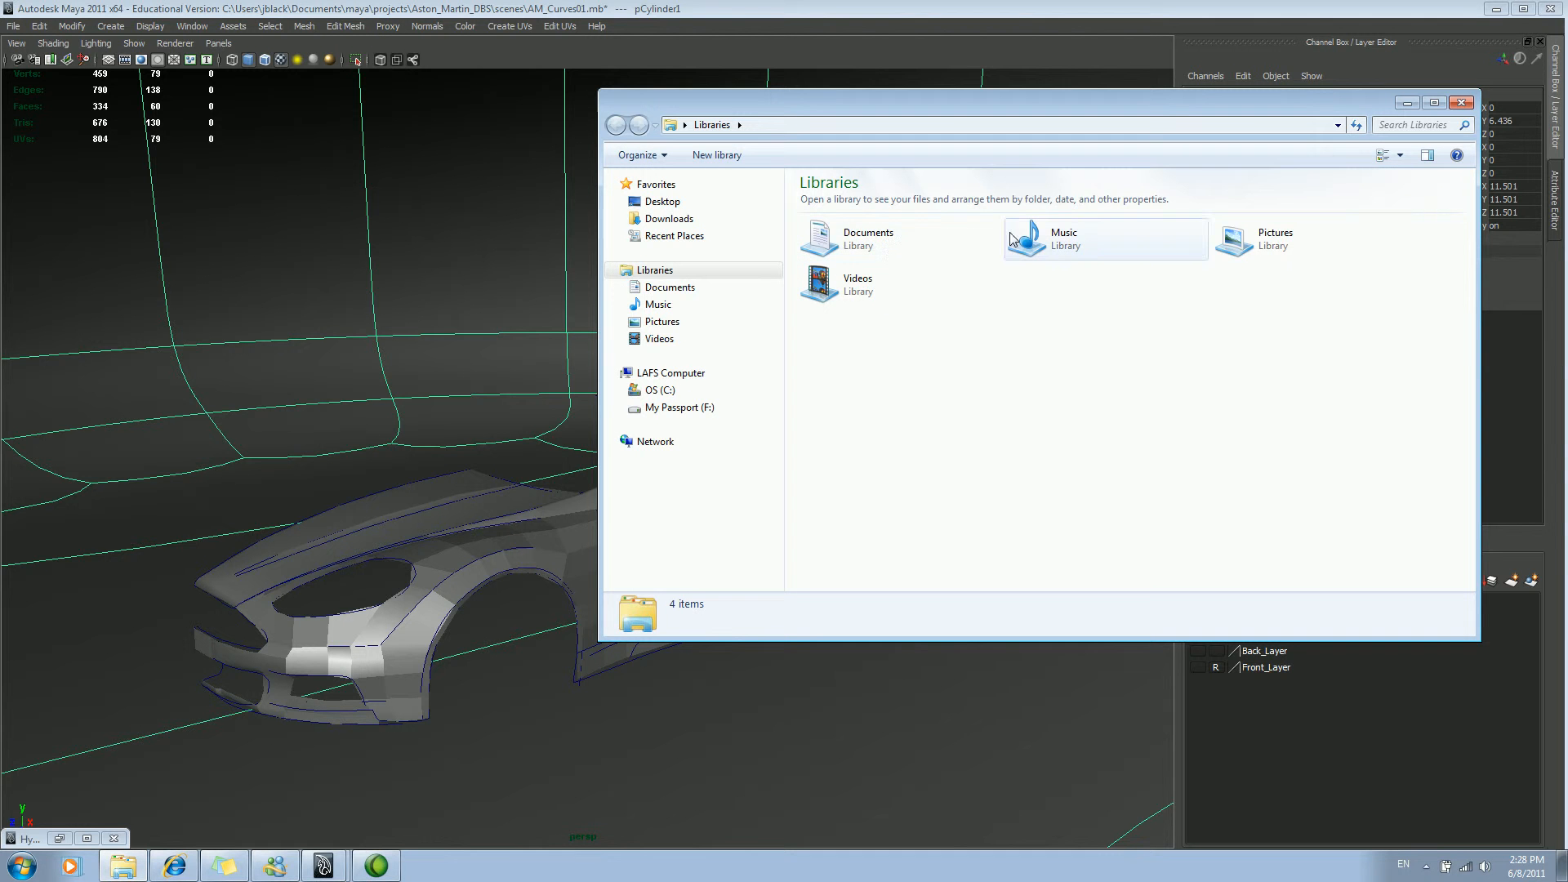
double_click(939, 278)
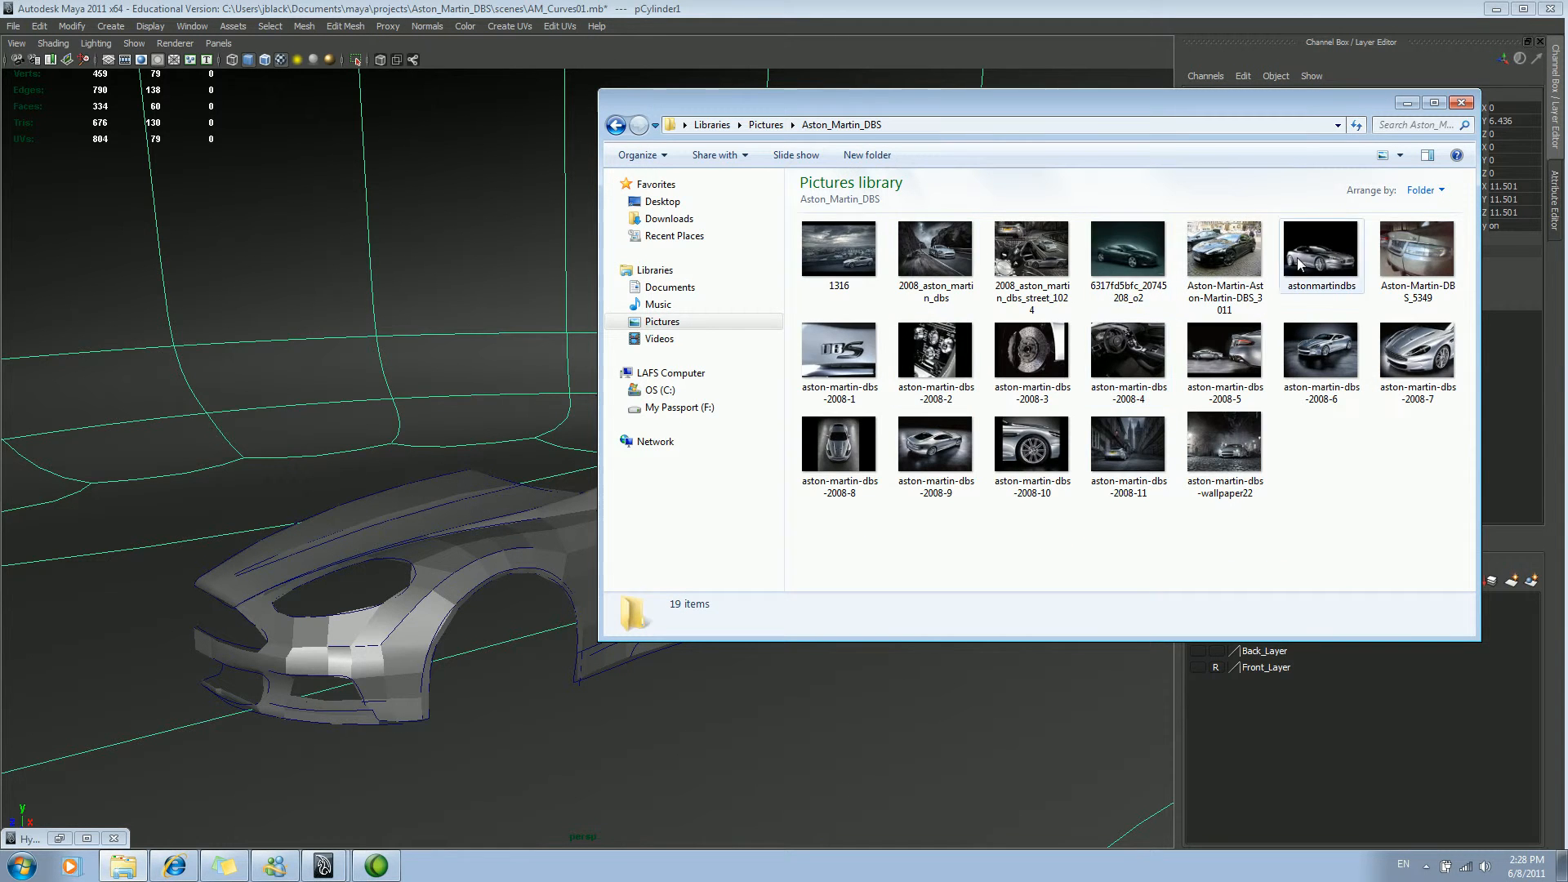
click(1321, 249)
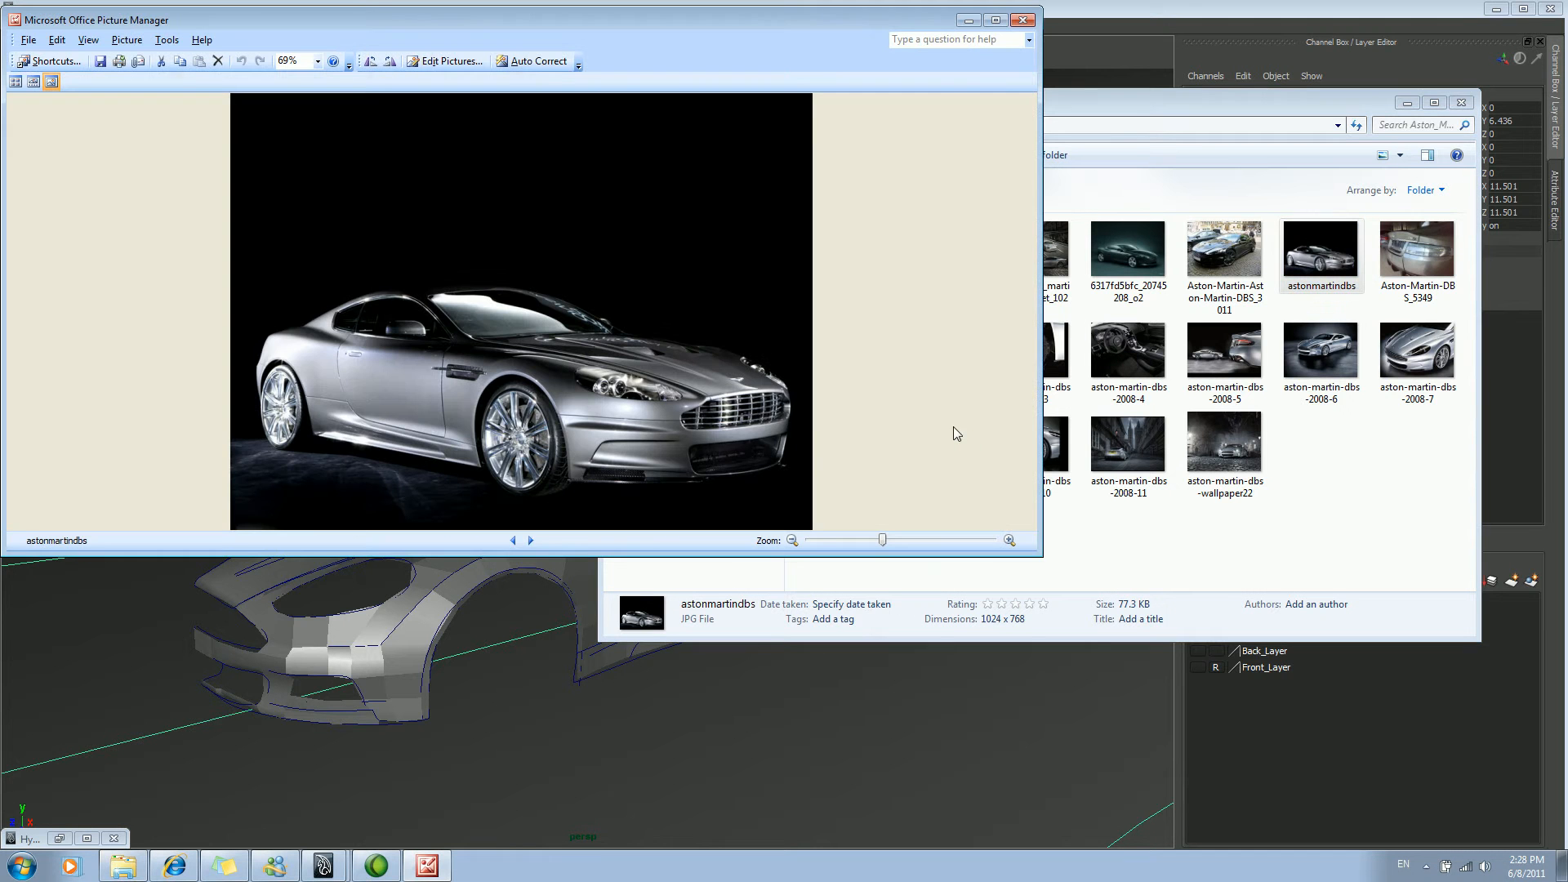
Step: Browse the Aston Martin photos through to aston-martin-dbs-2008-6 for backdrop and camera angle reference, and return to Maya
click(531, 540)
click(532, 539)
click(532, 540)
click(532, 540)
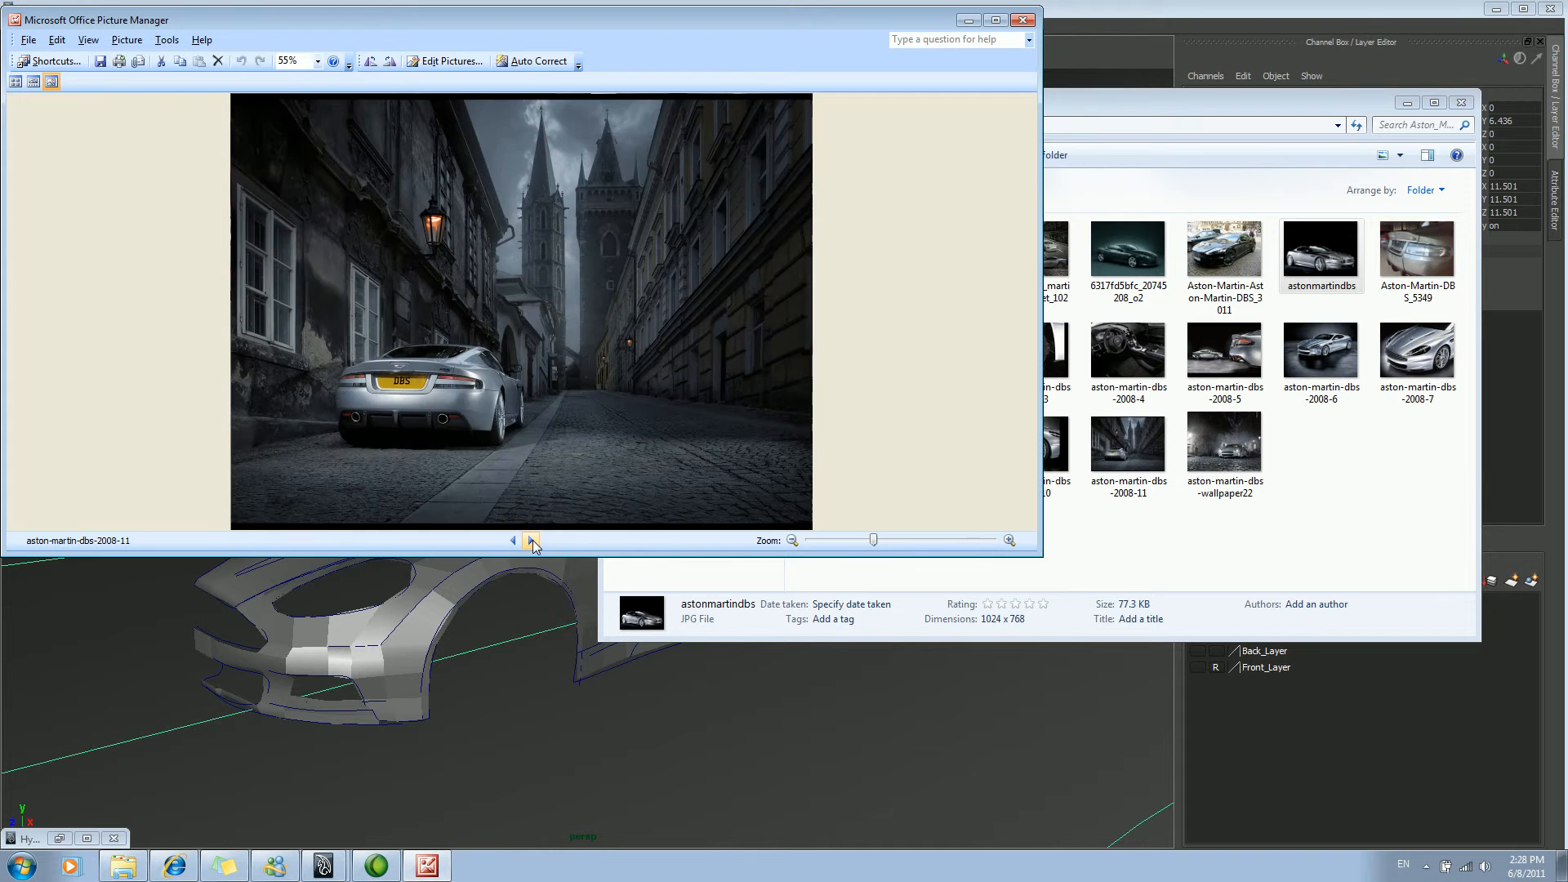
click(532, 540)
click(532, 540)
click(532, 540)
click(531, 540)
click(531, 540)
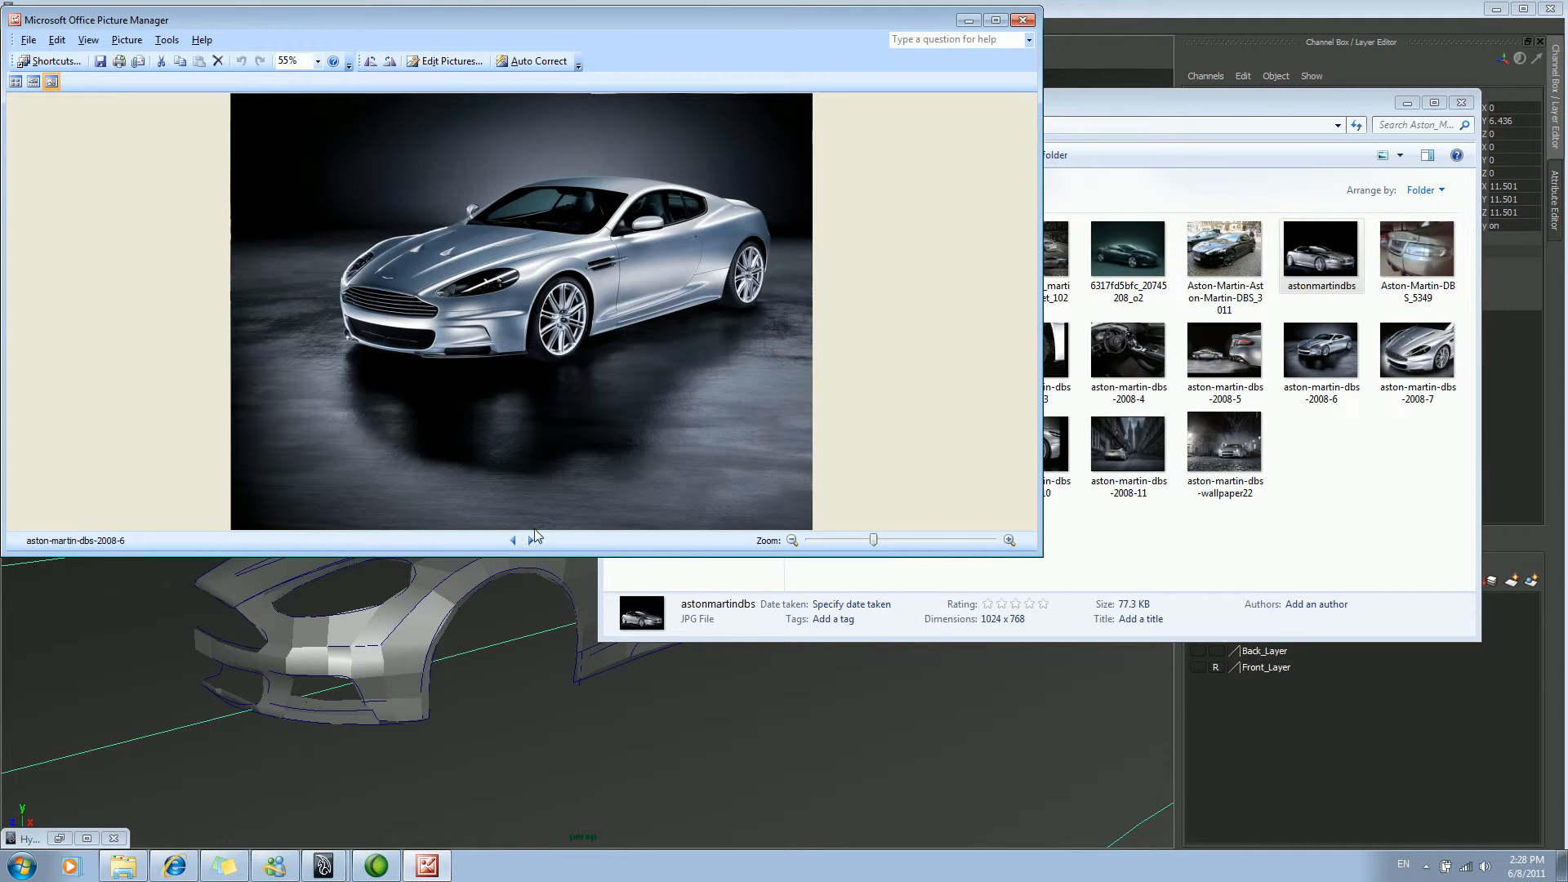
click(969, 20)
key(alt)
key(alt)
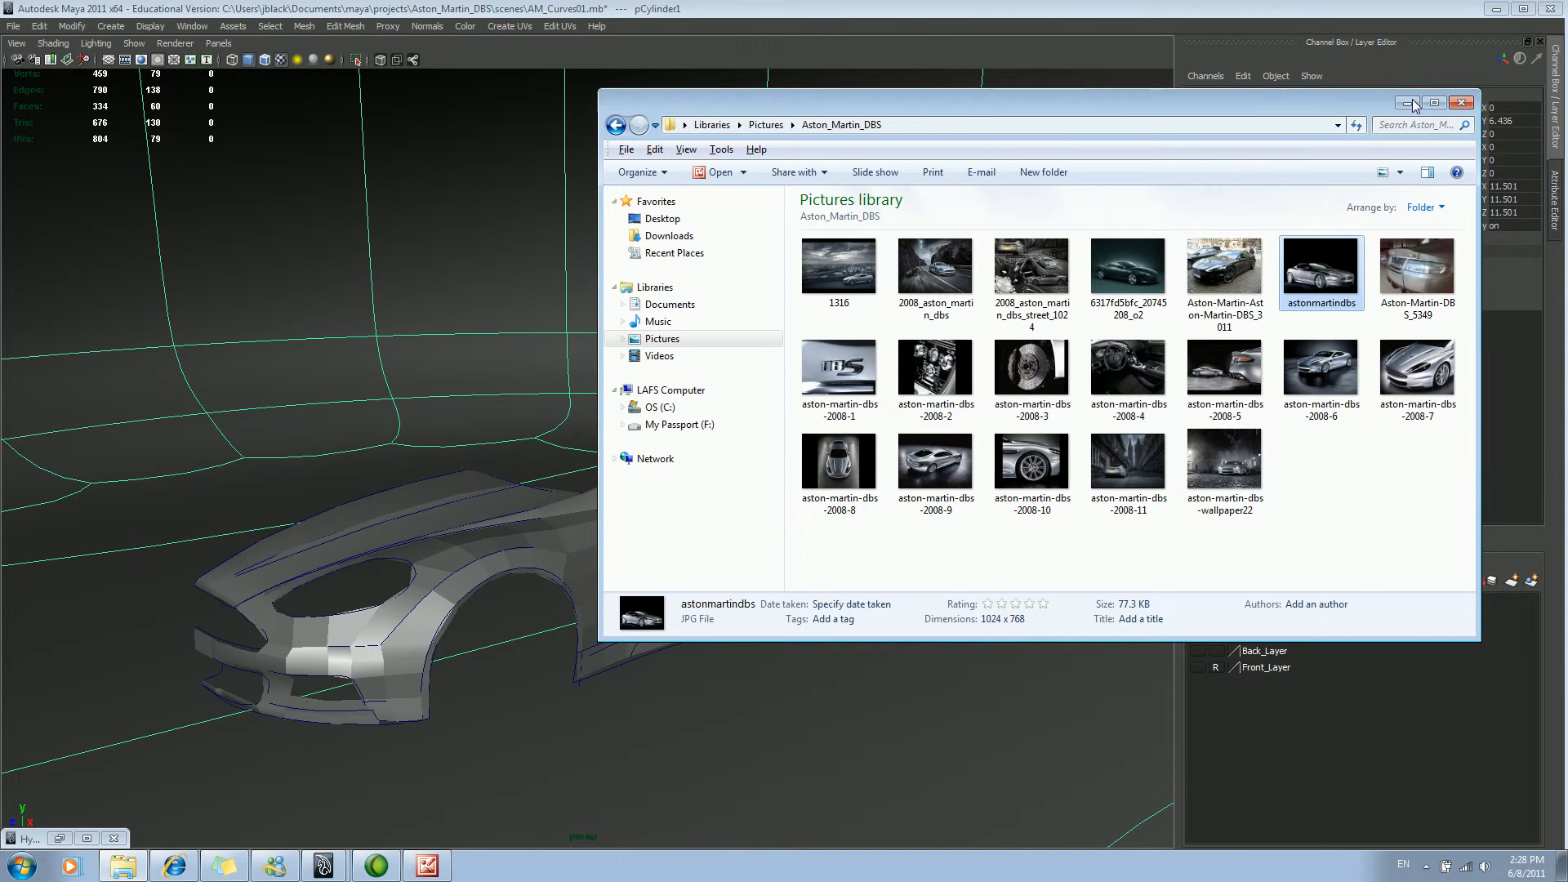
key(alt+Tab)
Step: Frame the car in a front three-quarter persp view matching the reference photo, and duplicate the persp camera
alt+drag(791, 468, 697, 438)
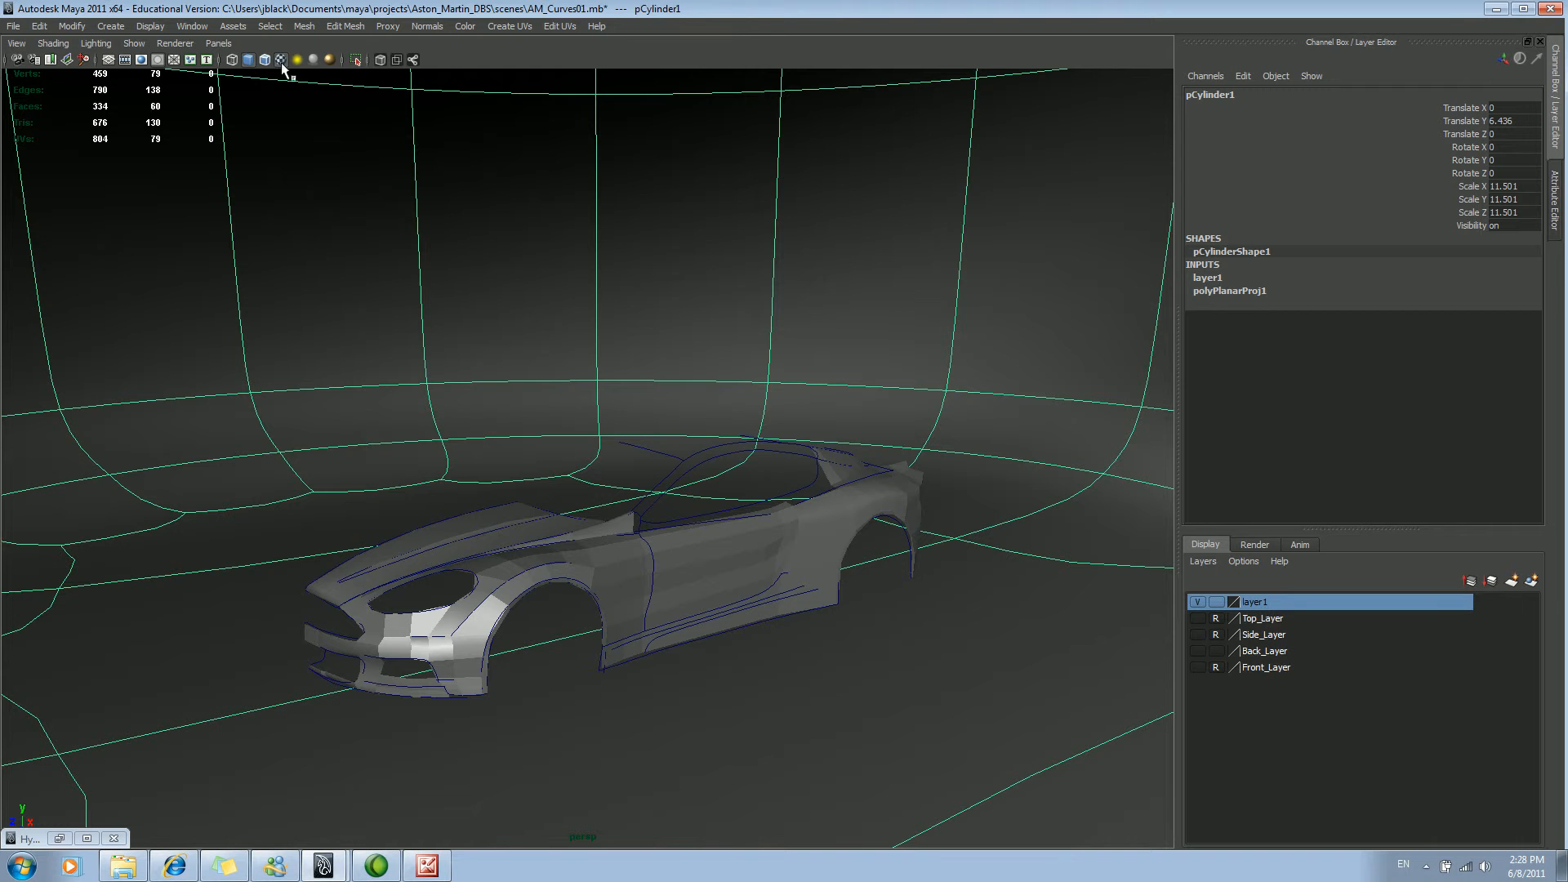
click(218, 44)
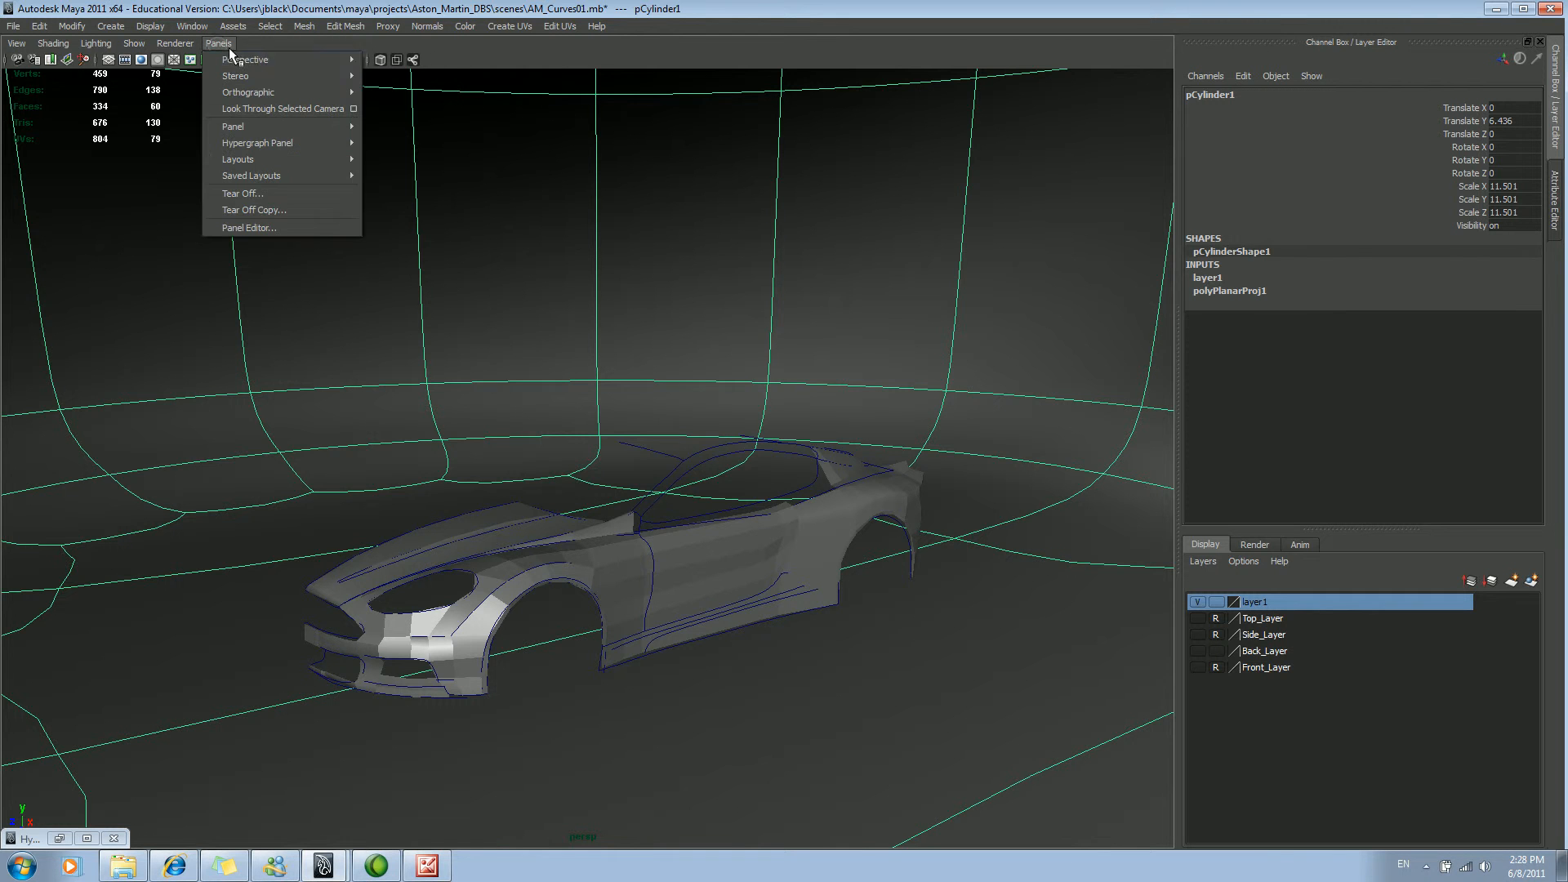
click(331, 59)
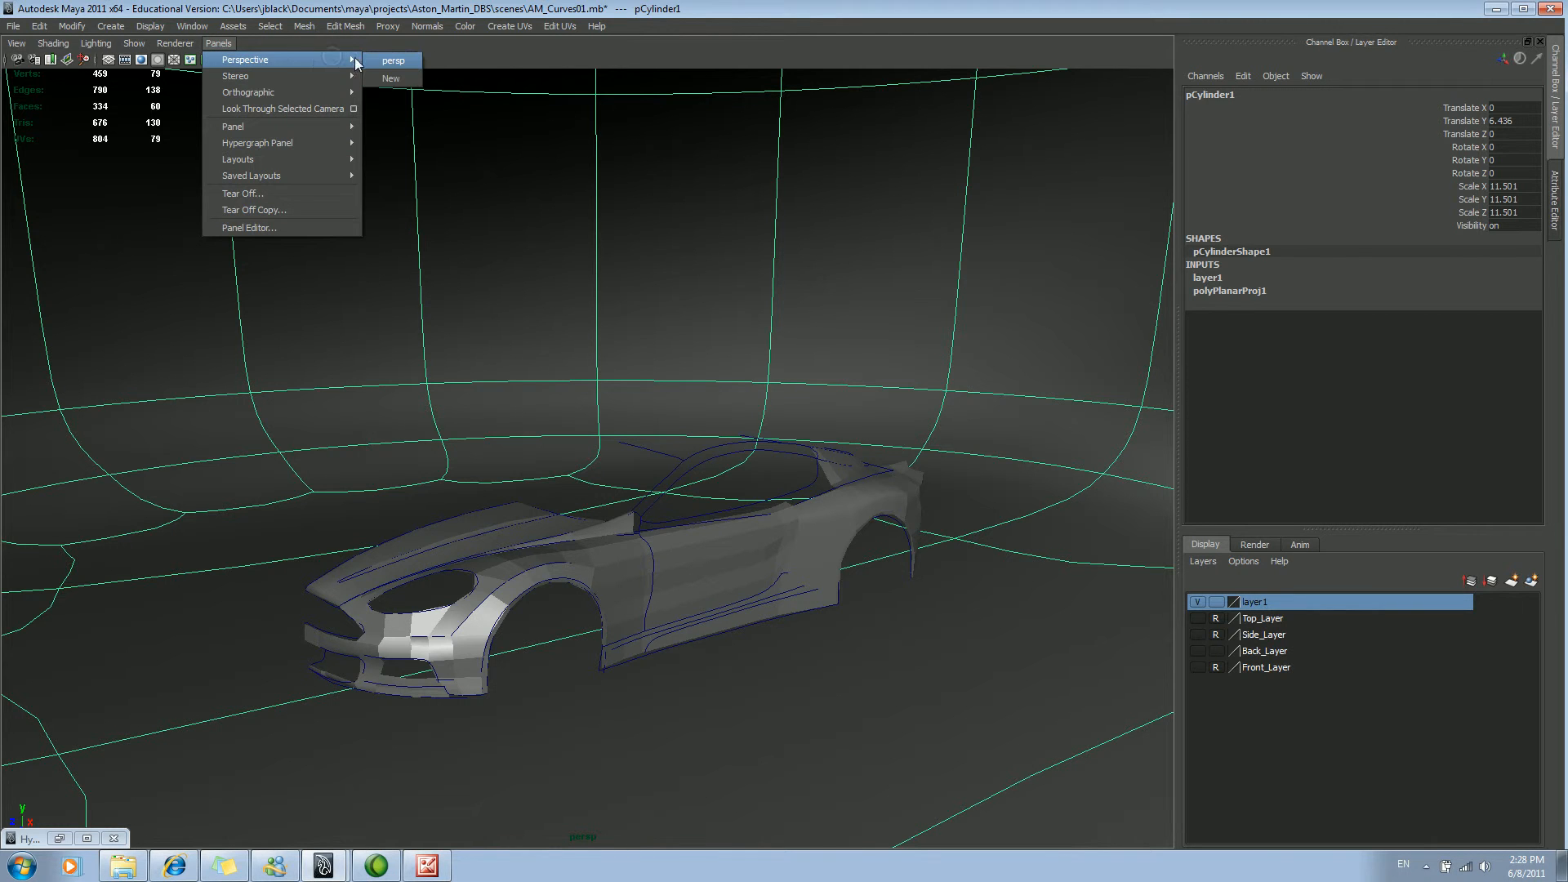
click(404, 61)
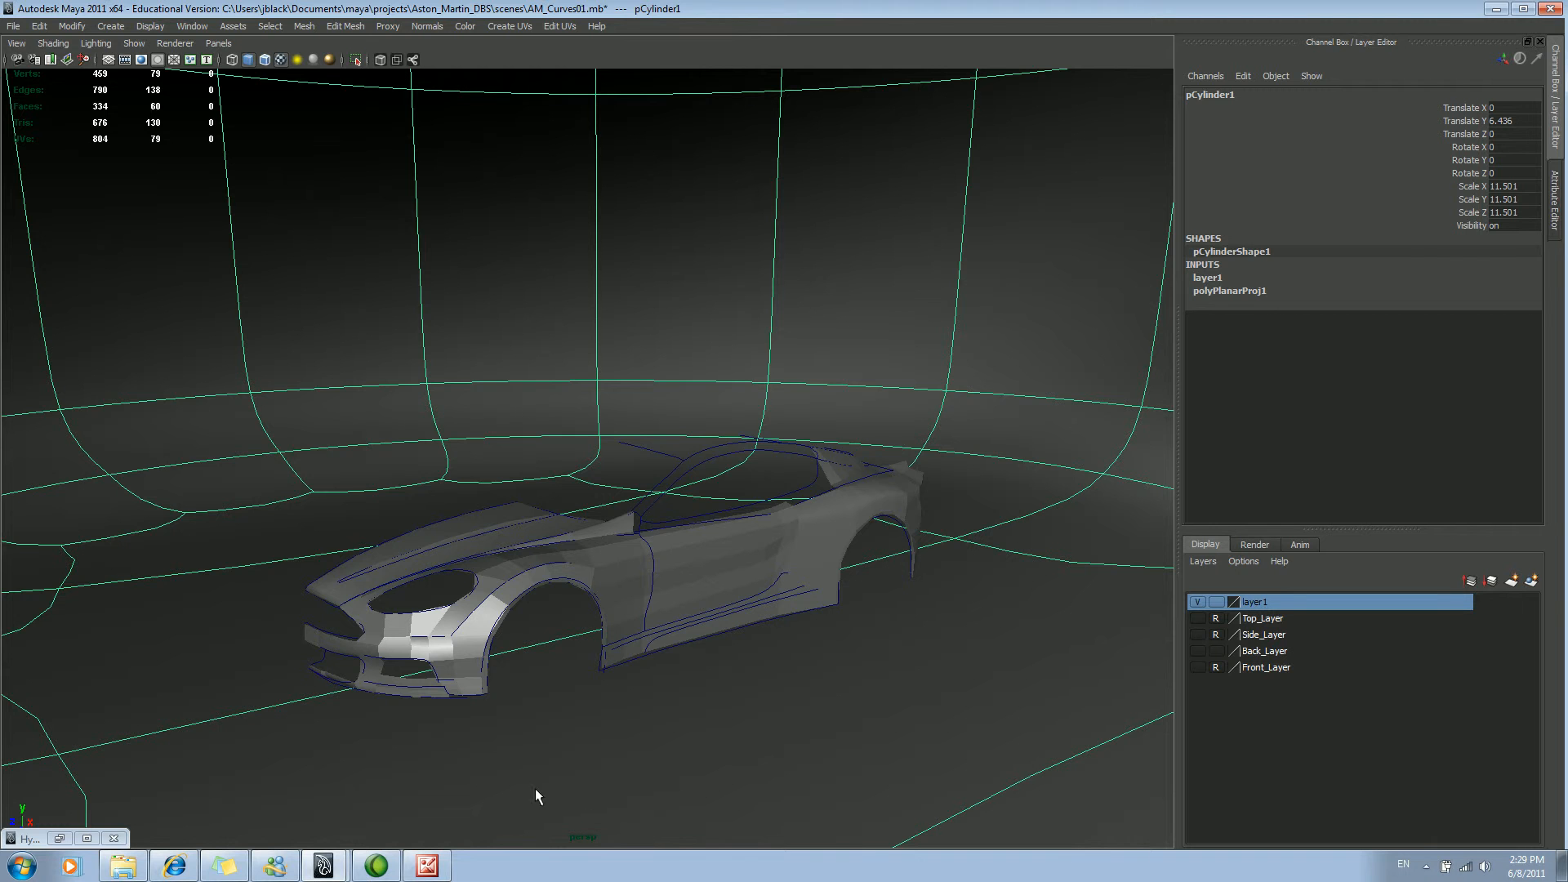
click(17, 44)
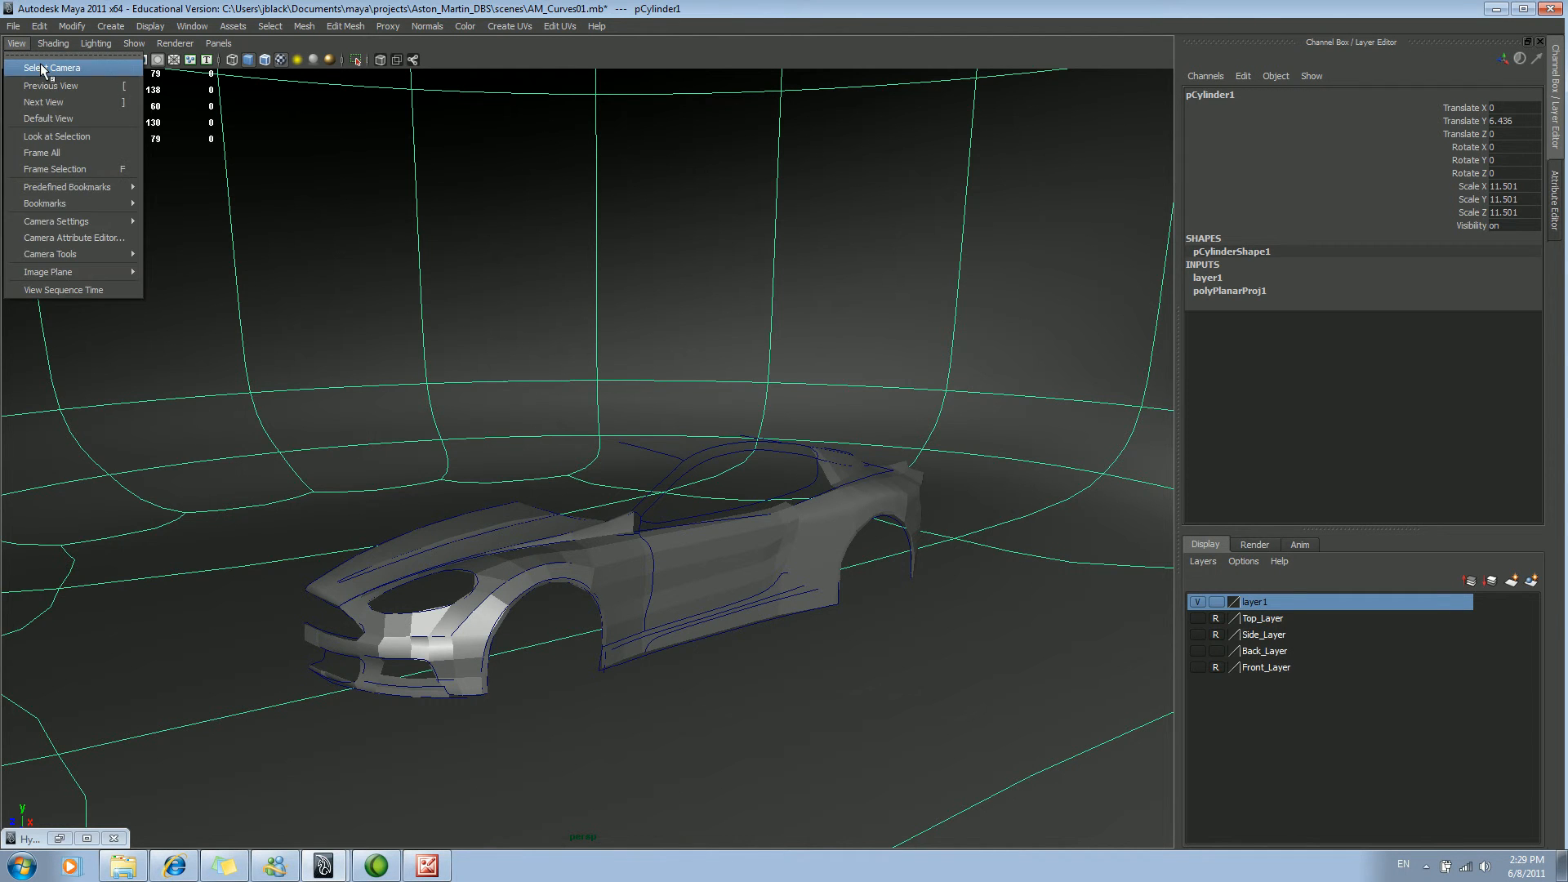
click(42, 69)
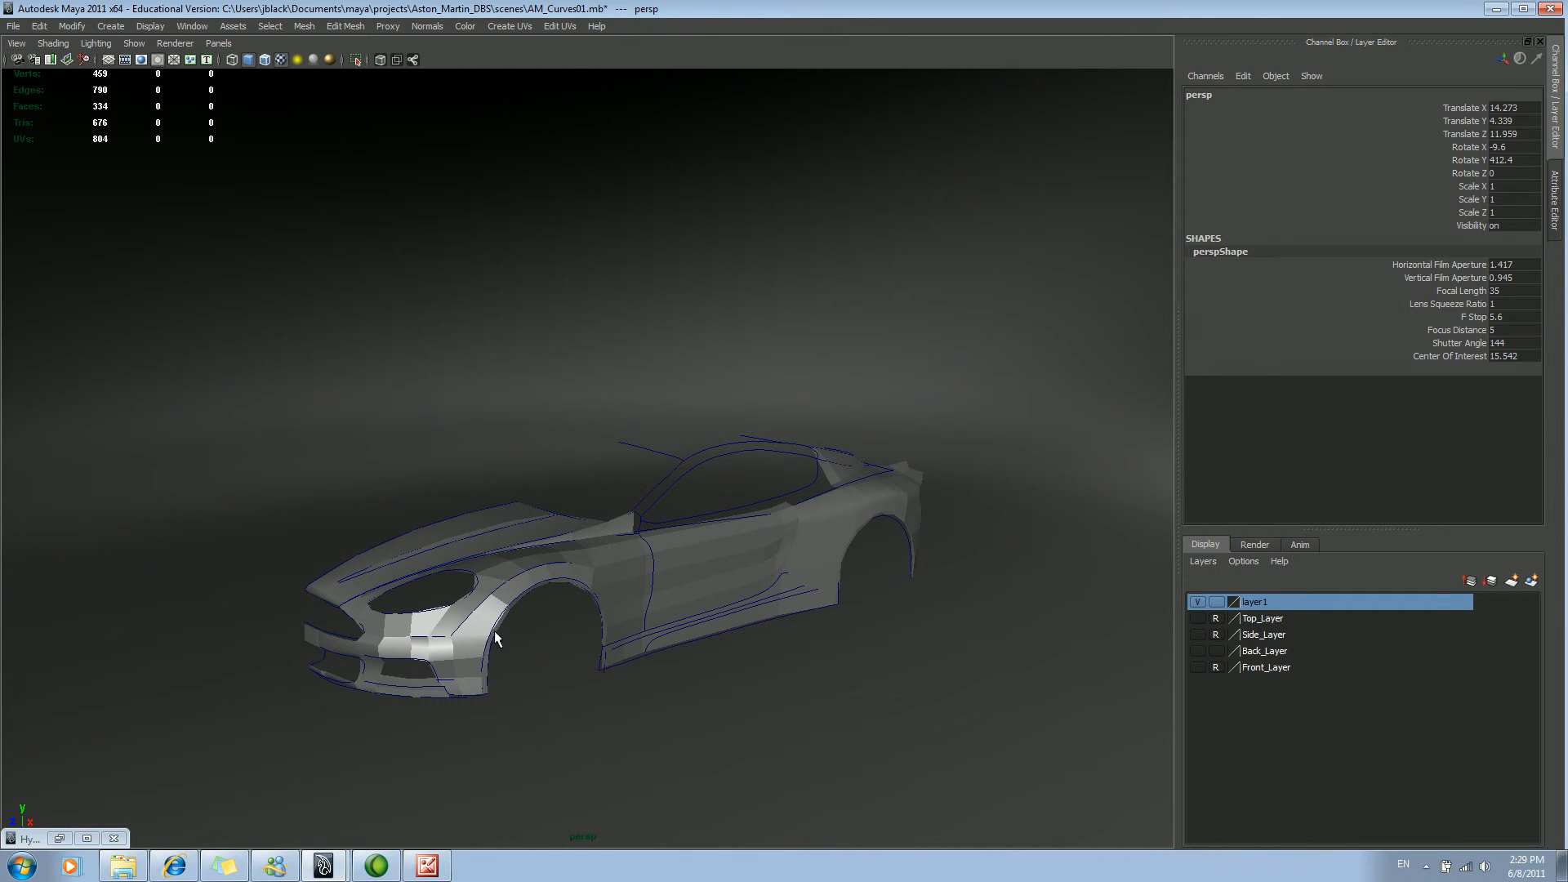
key(ctrl+d)
Step: Rename the duplicated camera RenderCam
double_click(1219, 95)
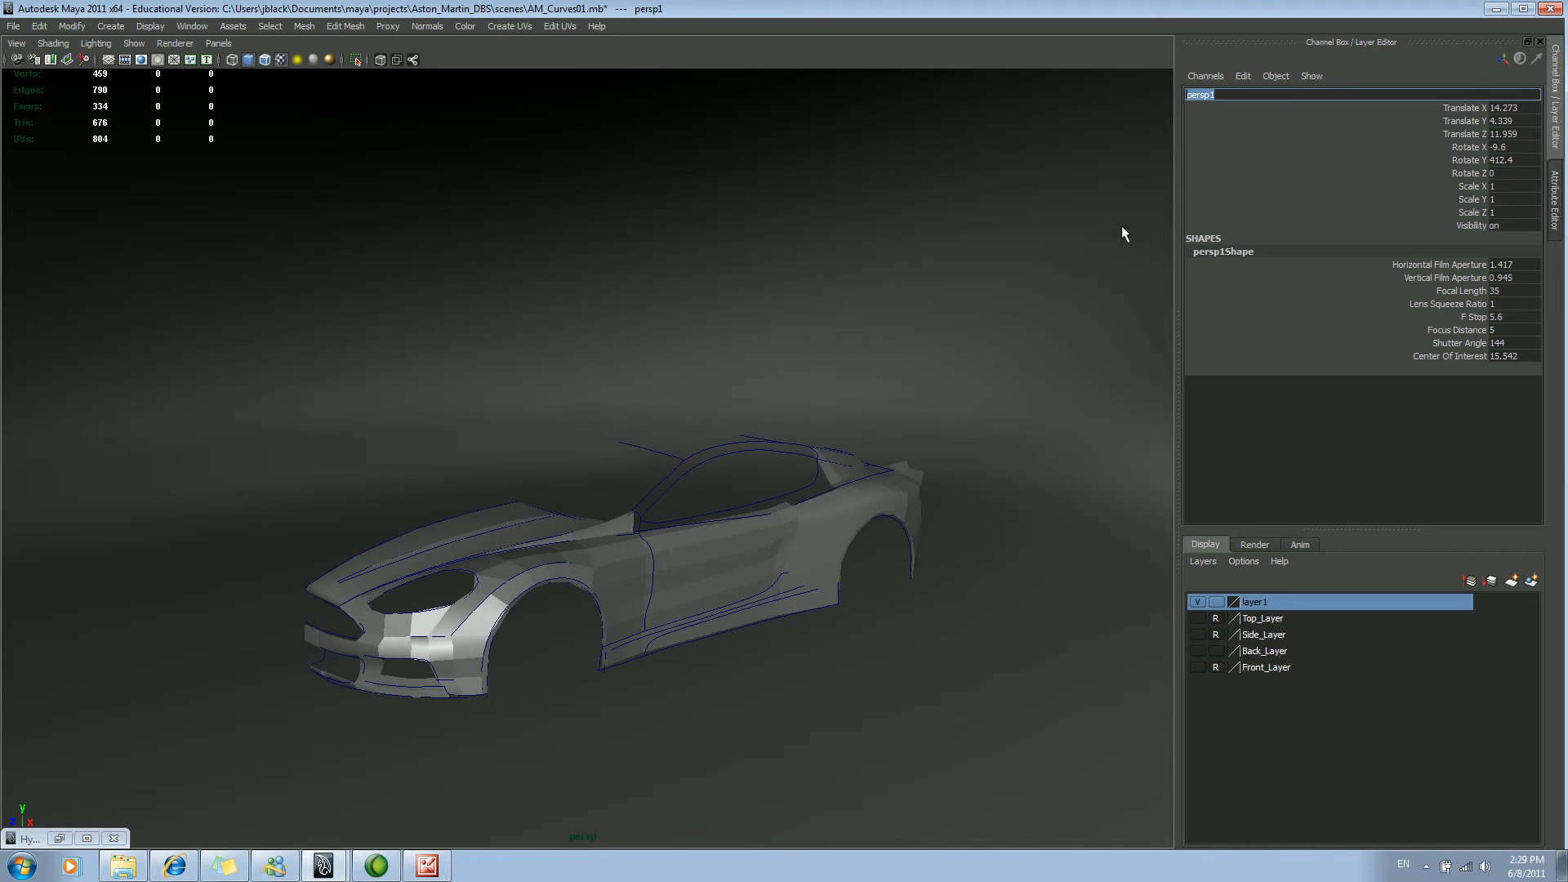
click(1188, 95)
drag(1219, 96, 1169, 97)
key(Return)
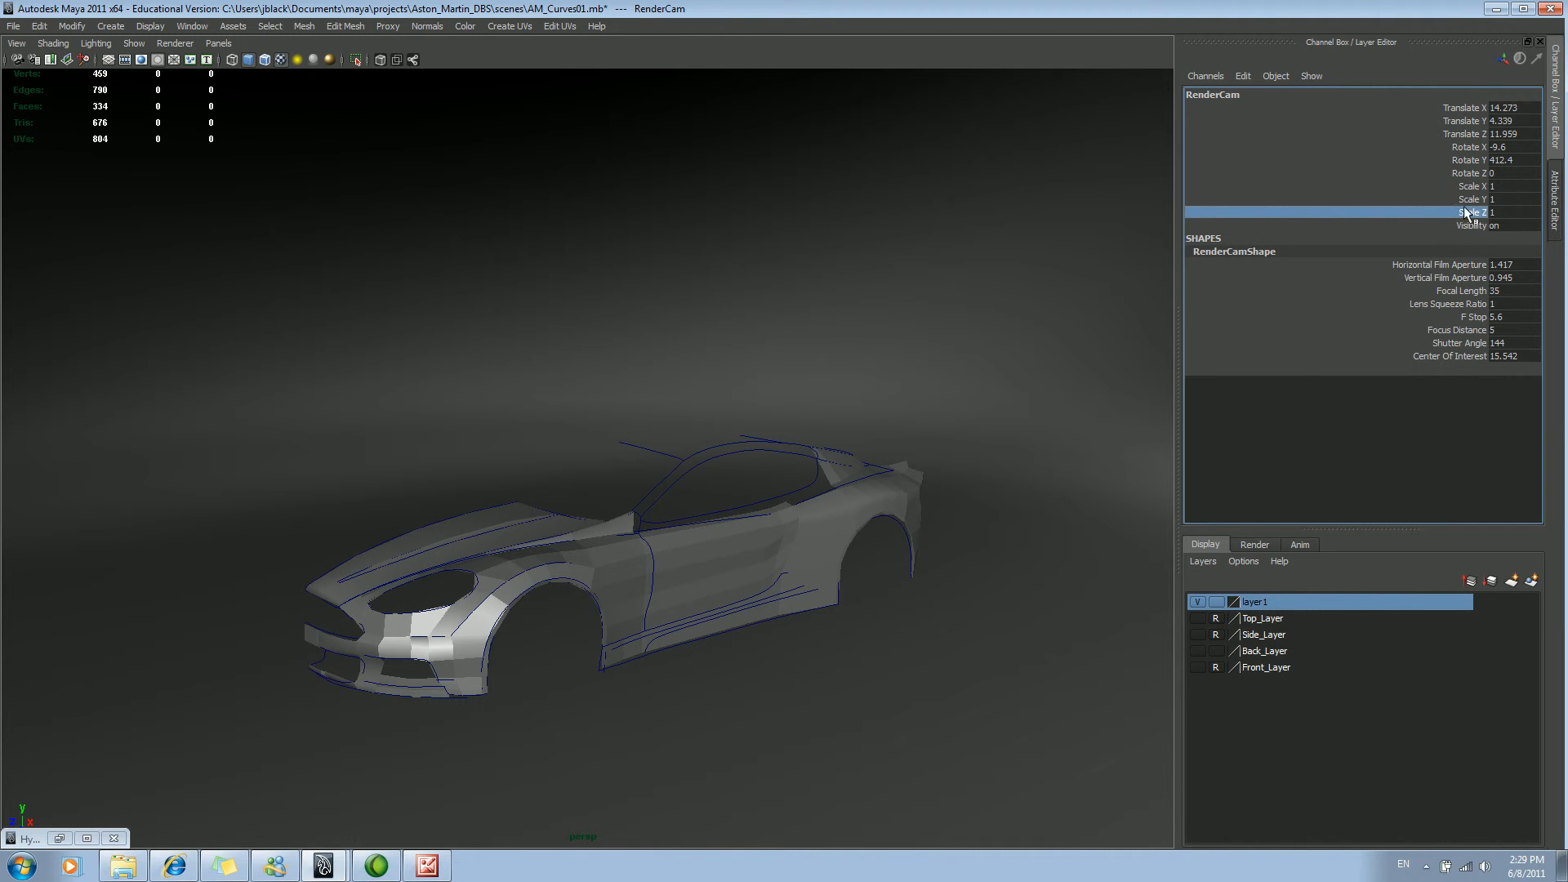
Step: Lock RenderCam's translate, rotate and scale channels
drag(1457, 106, 1462, 212)
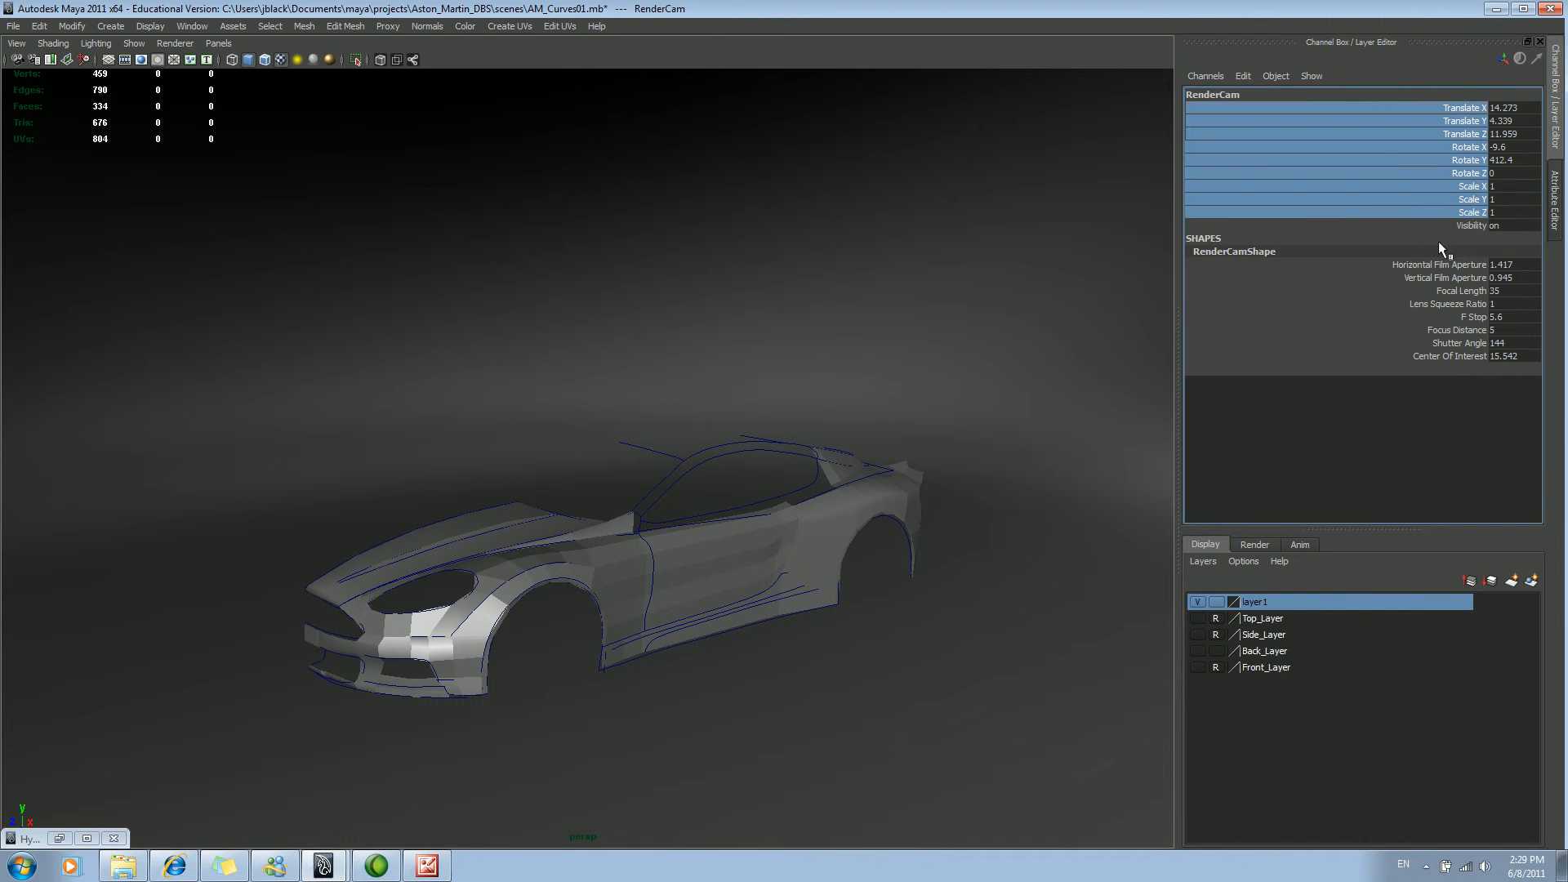
right_click(1375, 155)
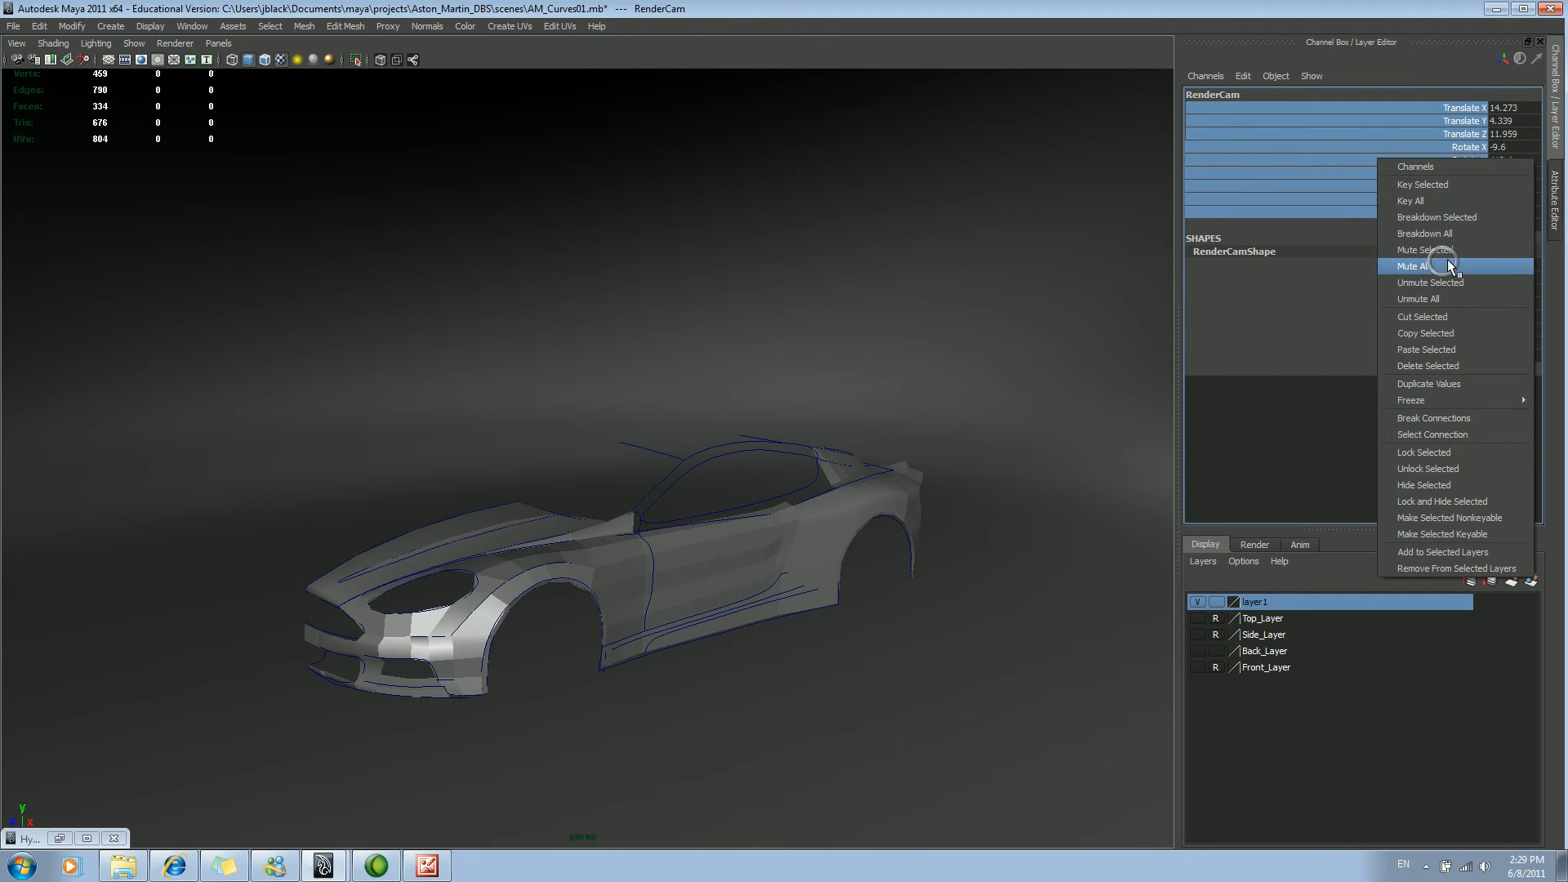
click(1424, 453)
Step: Switch the viewport to look through RenderCam
click(218, 43)
mouse_move(238, 61)
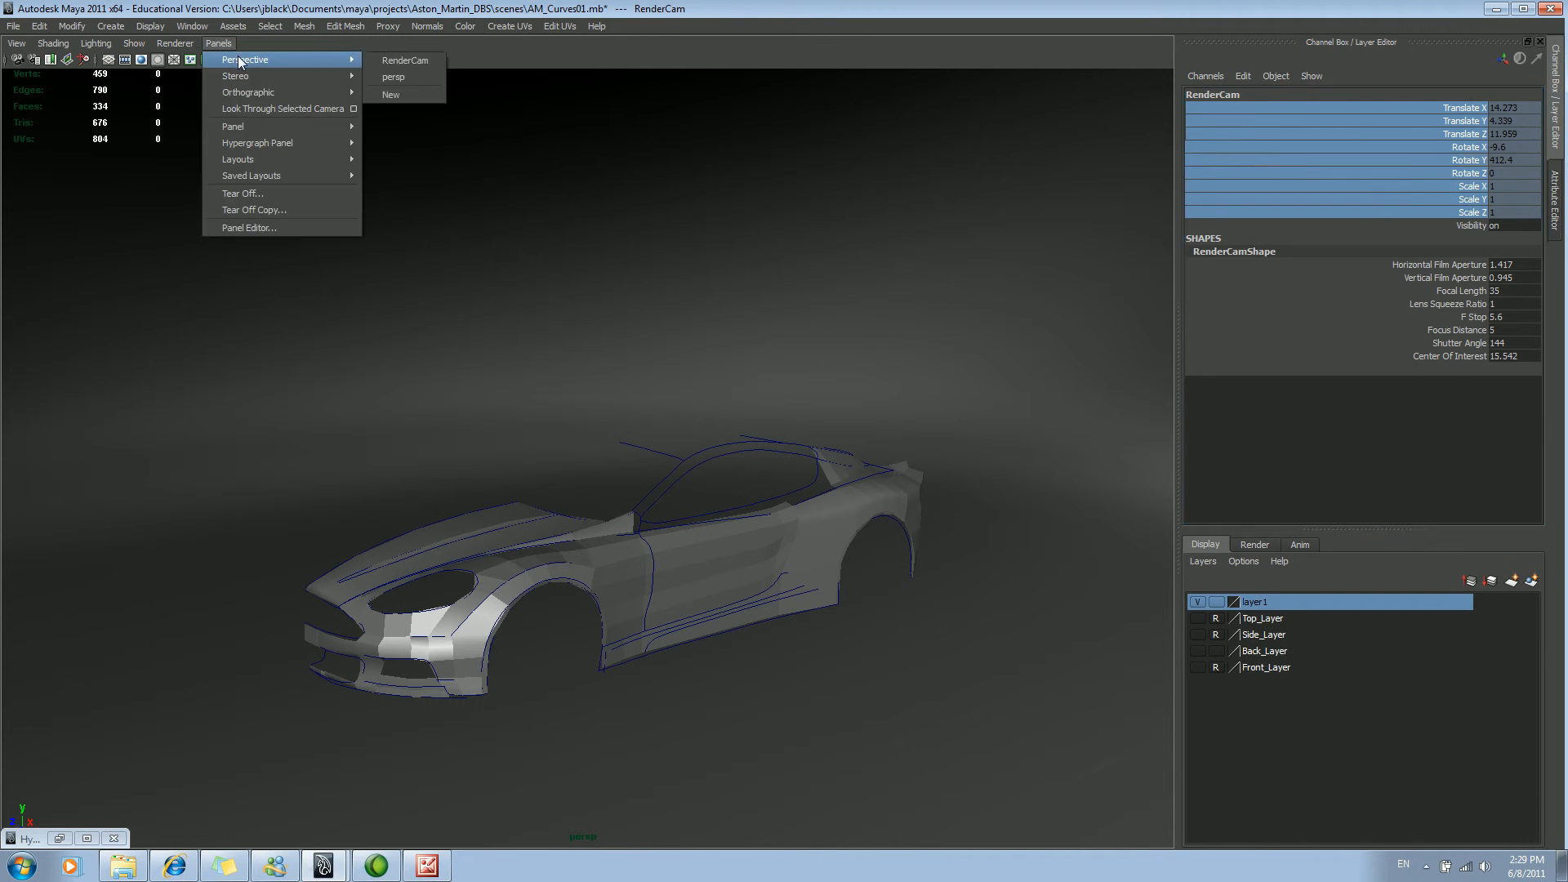
click(408, 61)
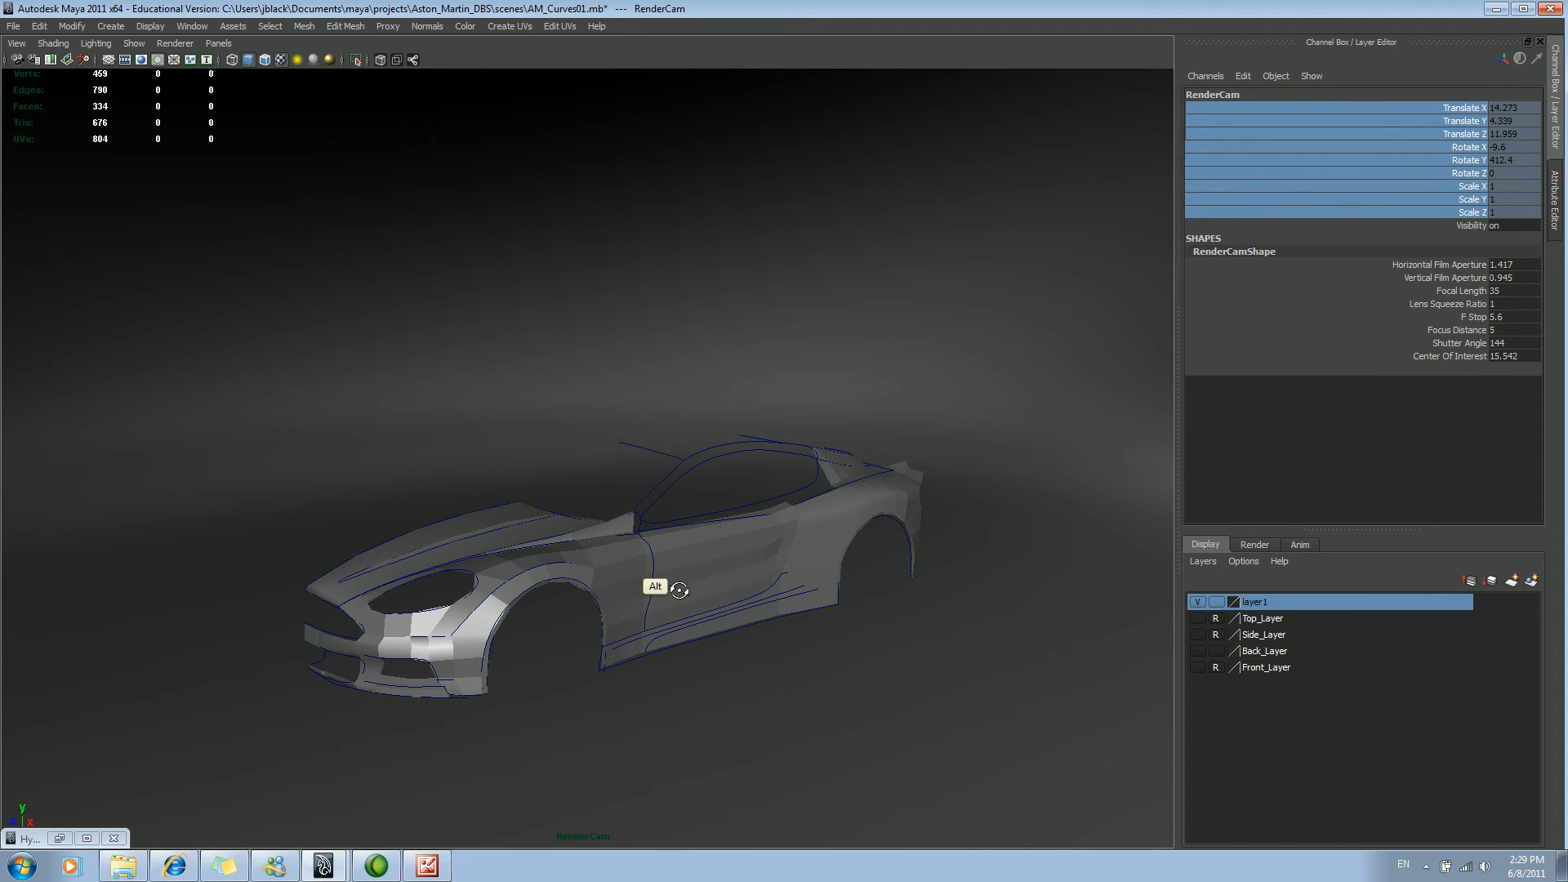
Step: View the car from other angles through the persp camera, and return the viewport to RenderCam
key(space)
drag(698, 500, 620, 493)
alt+middle_drag(620, 494, 705, 443)
alt+drag(705, 443, 634, 539)
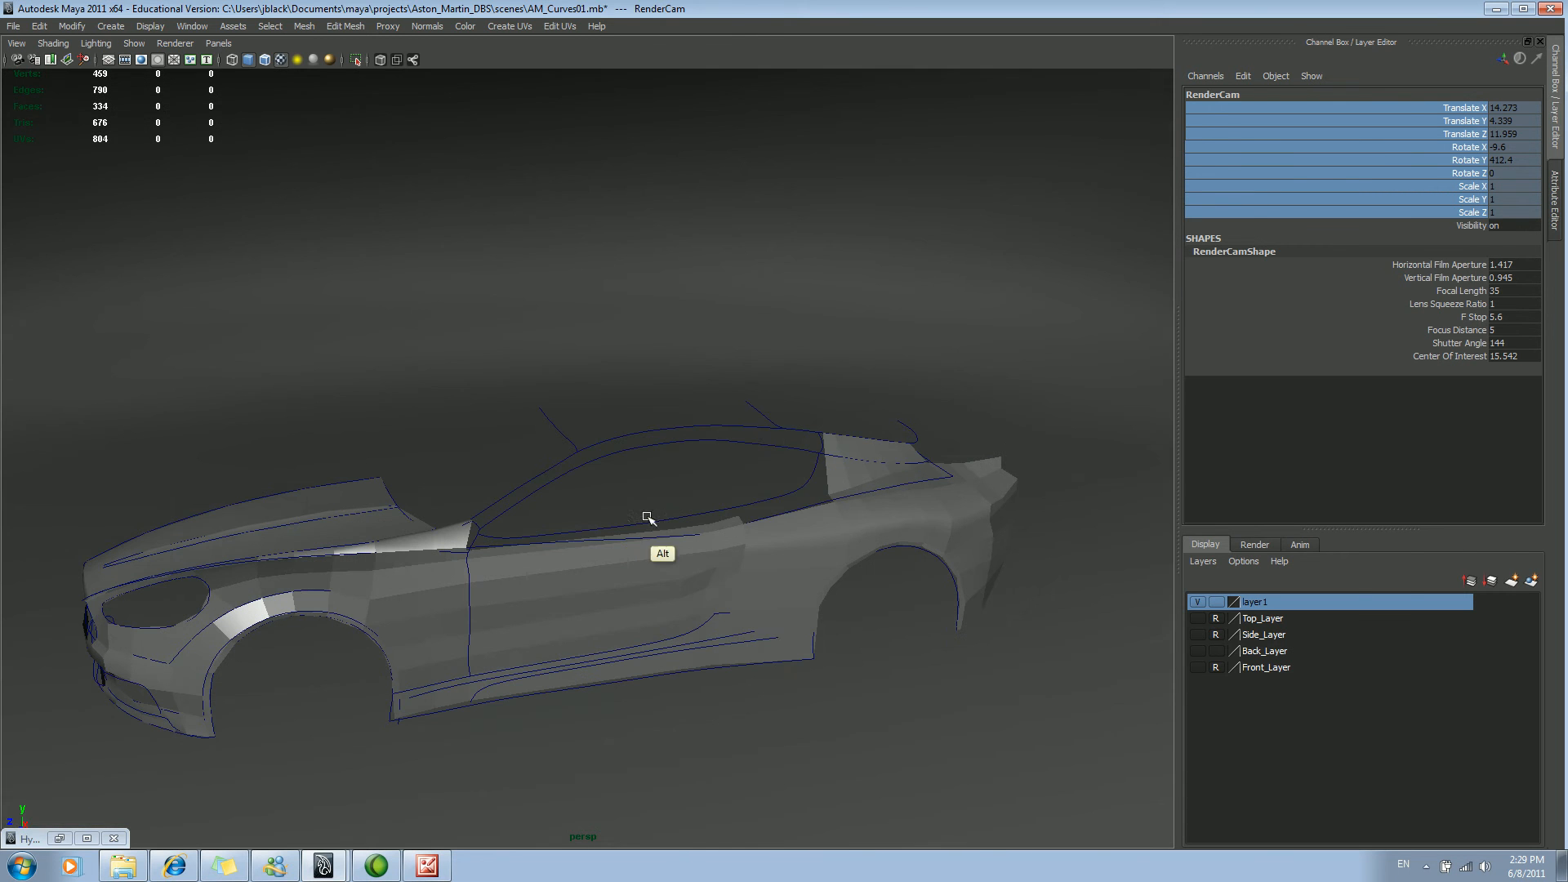
key(space)
click(218, 43)
mouse_move(261, 60)
click(396, 61)
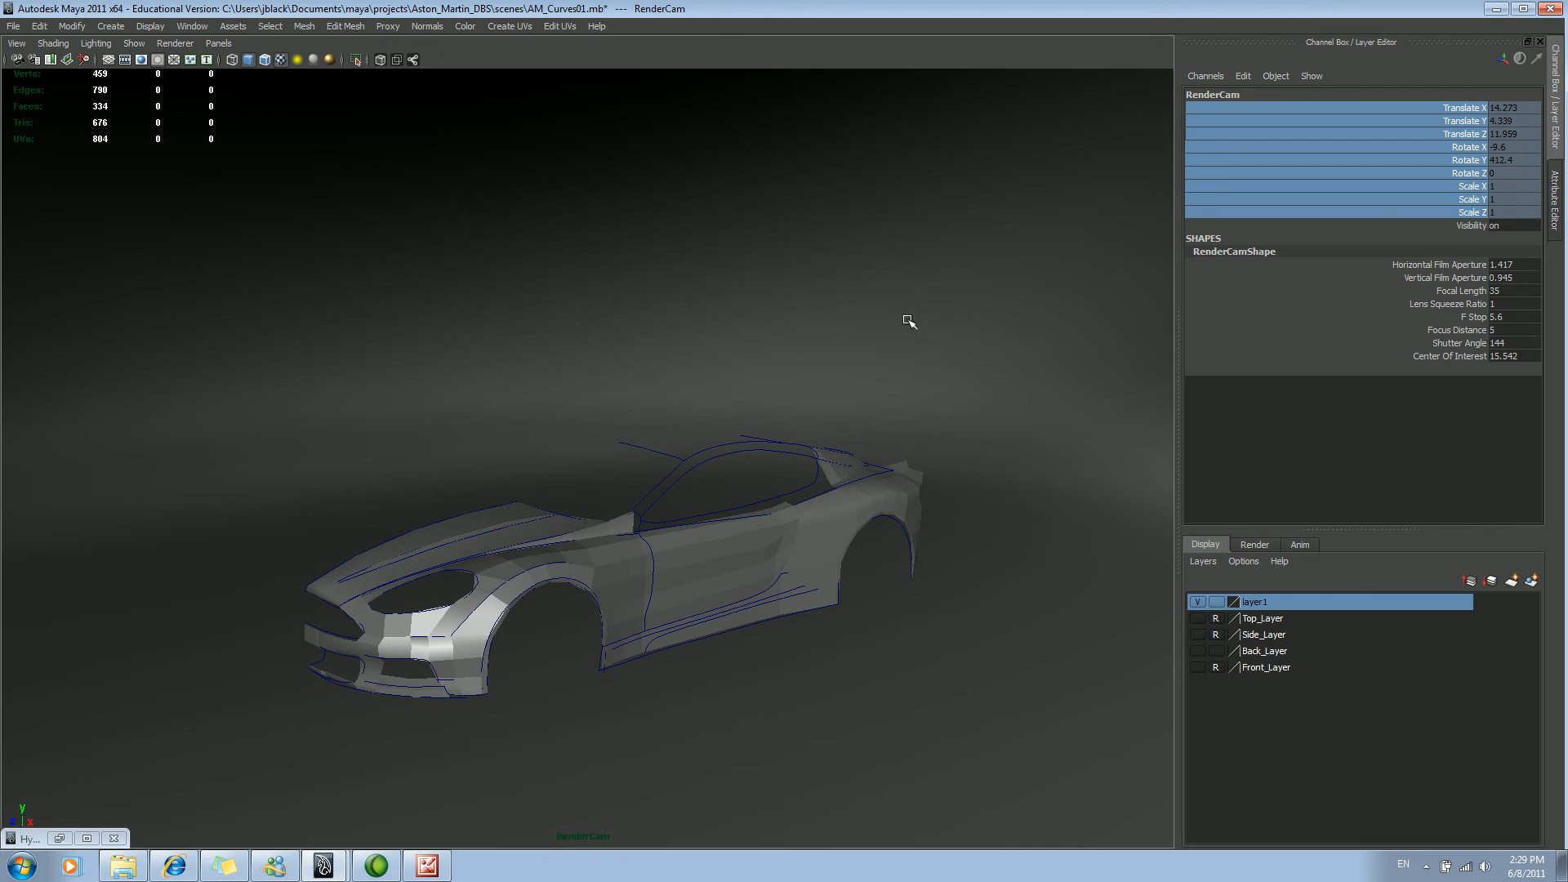
Step: Select the car's side body mesh and compare the RenderCam view with Daniel Simon's image in Internet Explorer, ending back in Maya
key(alt+Tab)
key(alt+Tab)
click(629, 641)
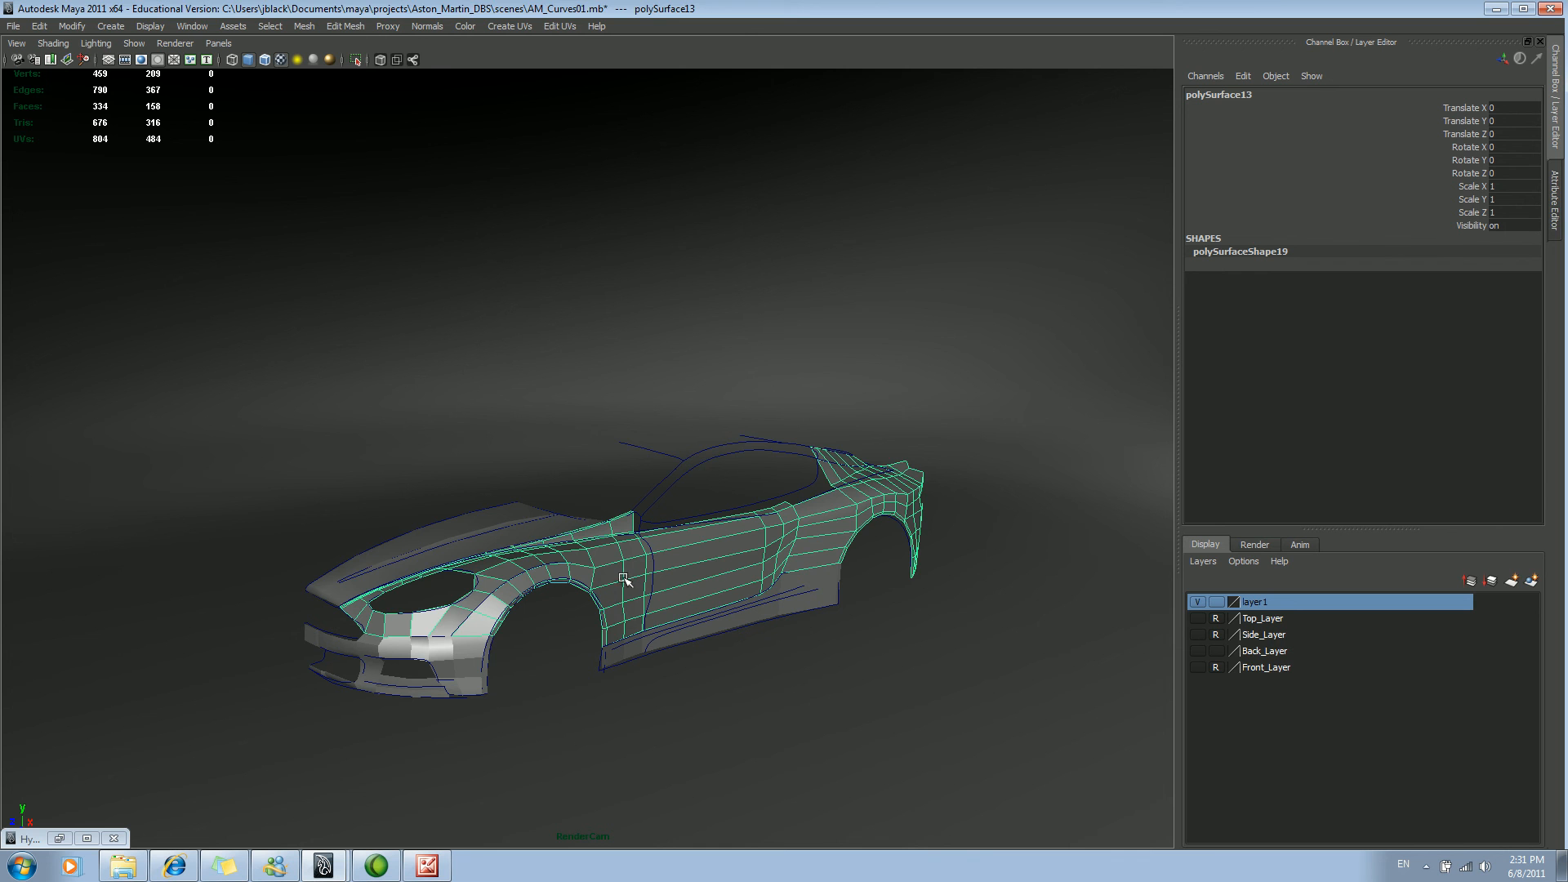
key(alt+Tab)
key(alt+Tab)
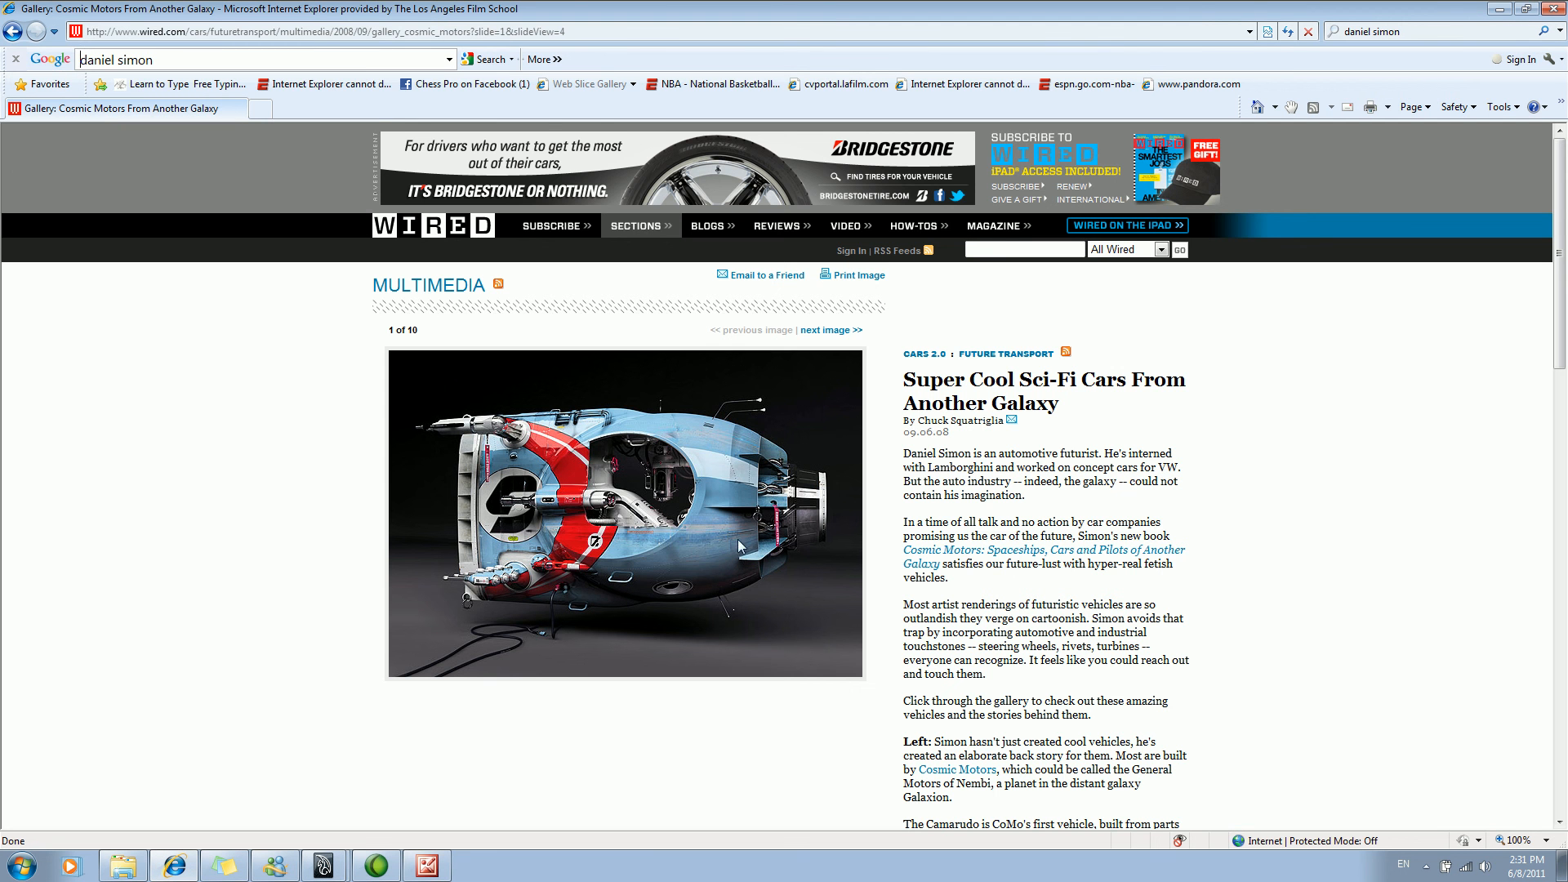
key(alt+Tab)
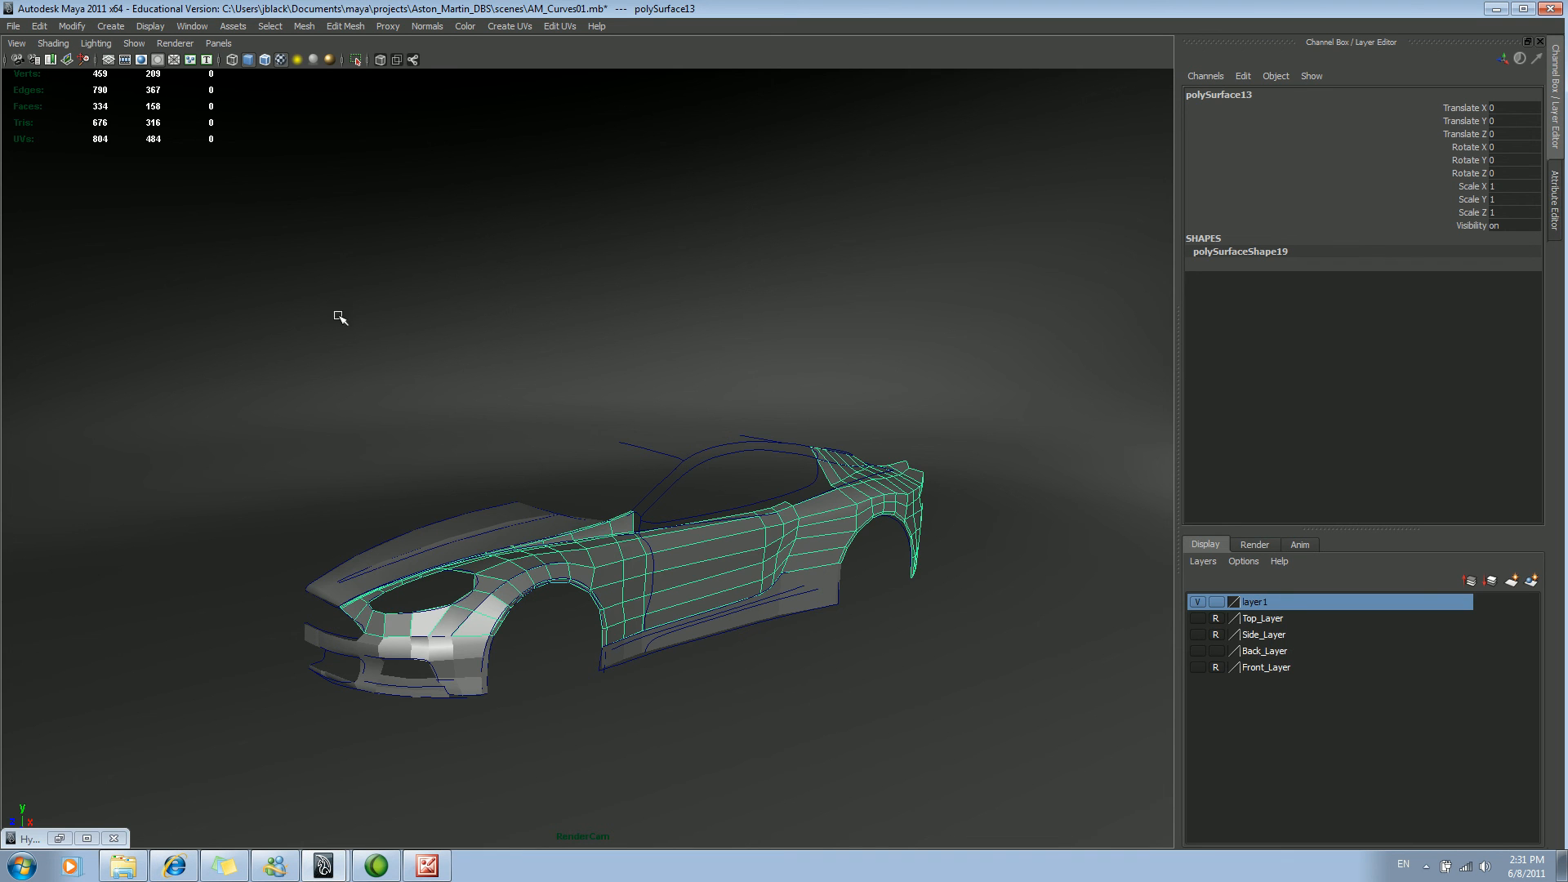
click(1426, 866)
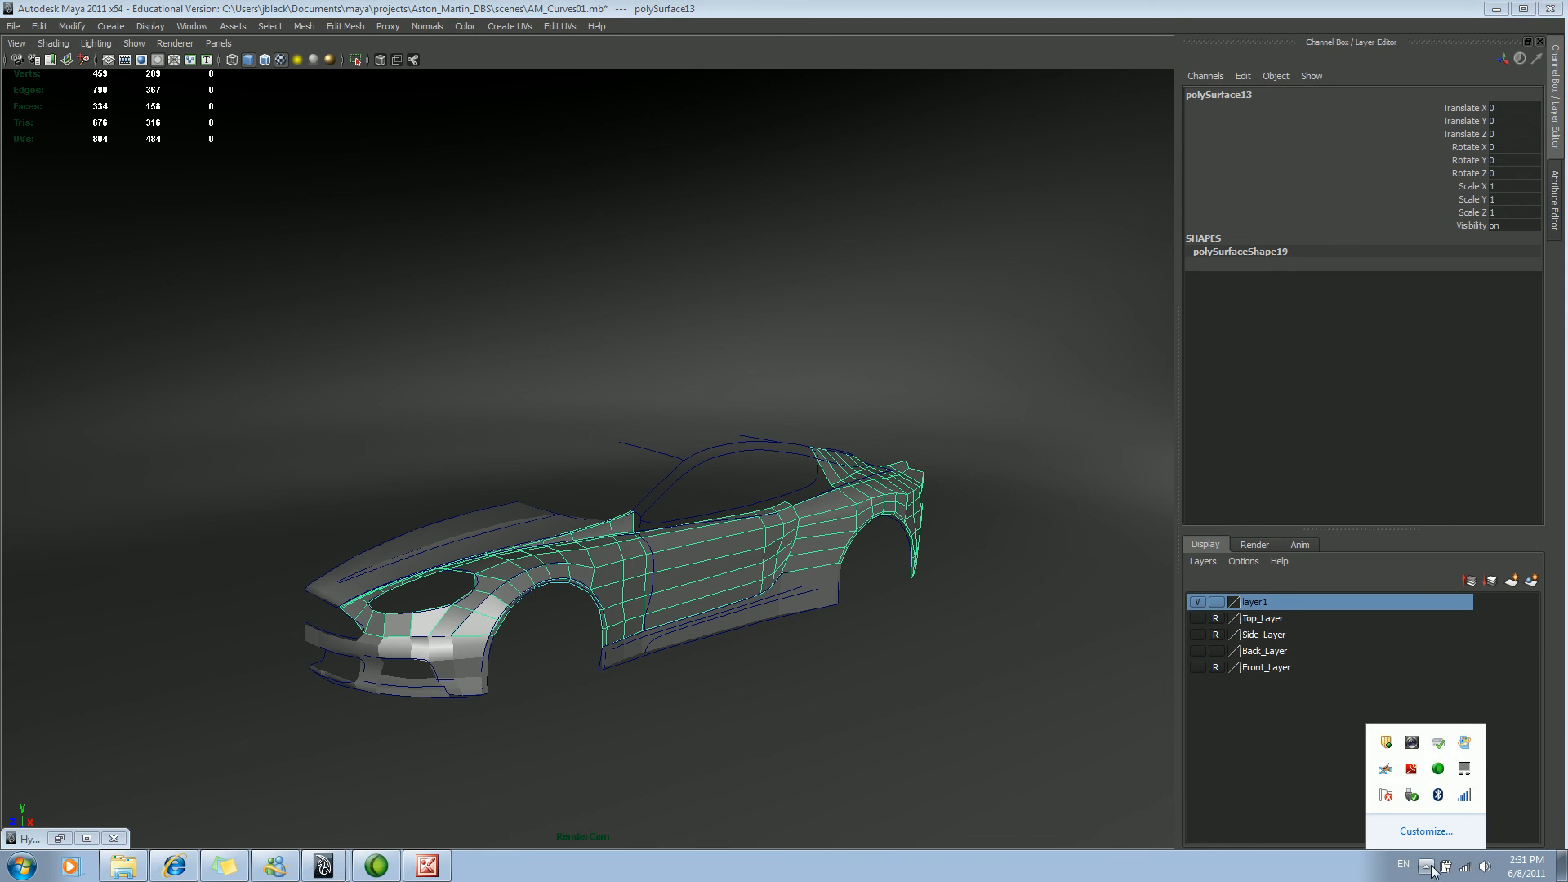
click(1437, 768)
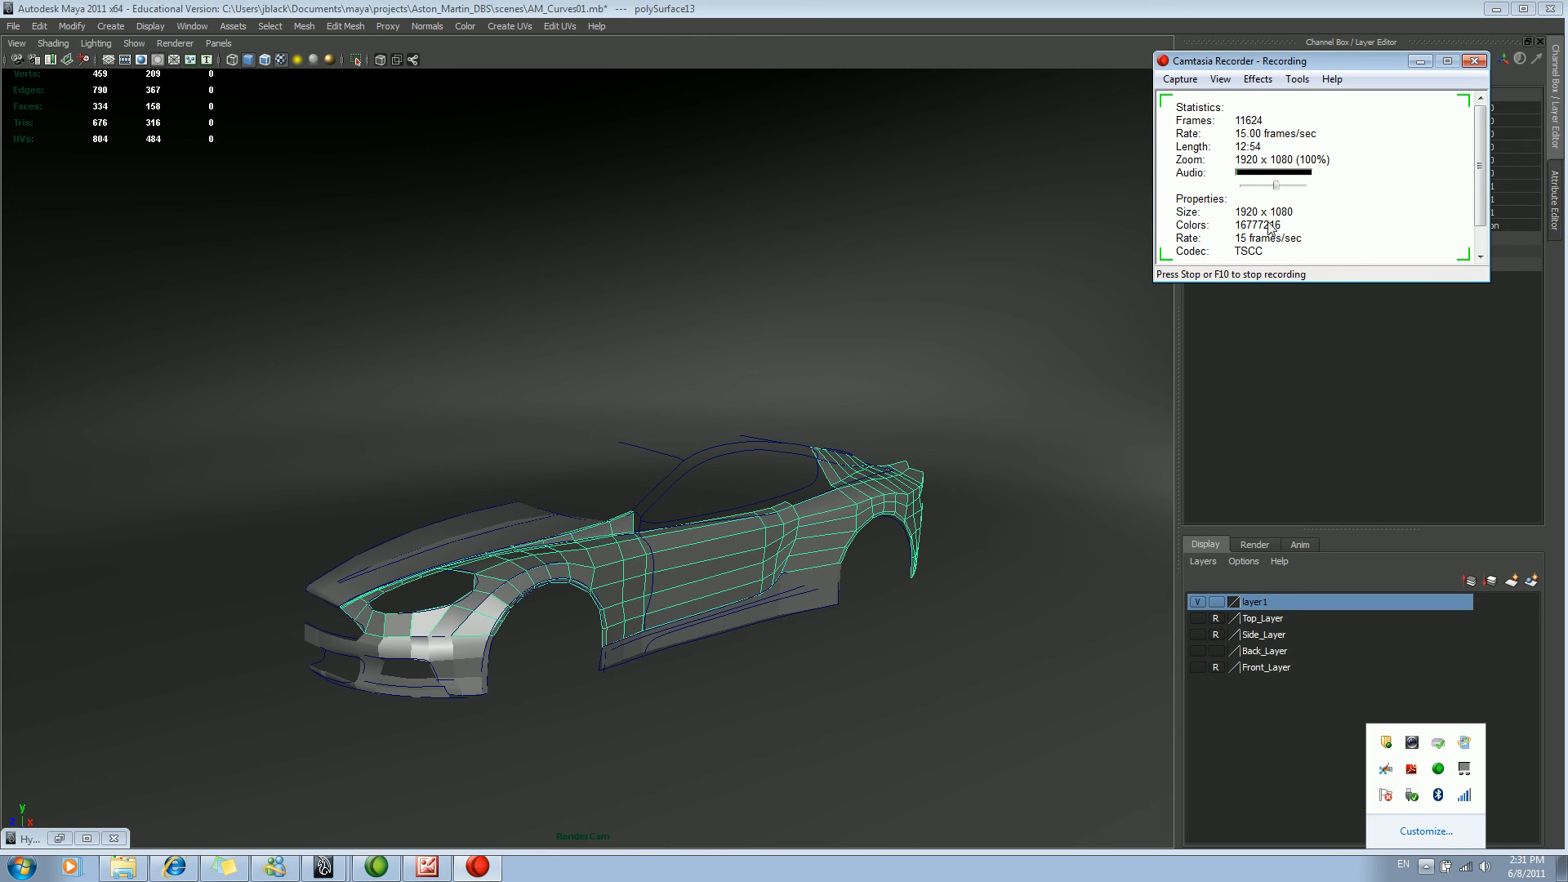